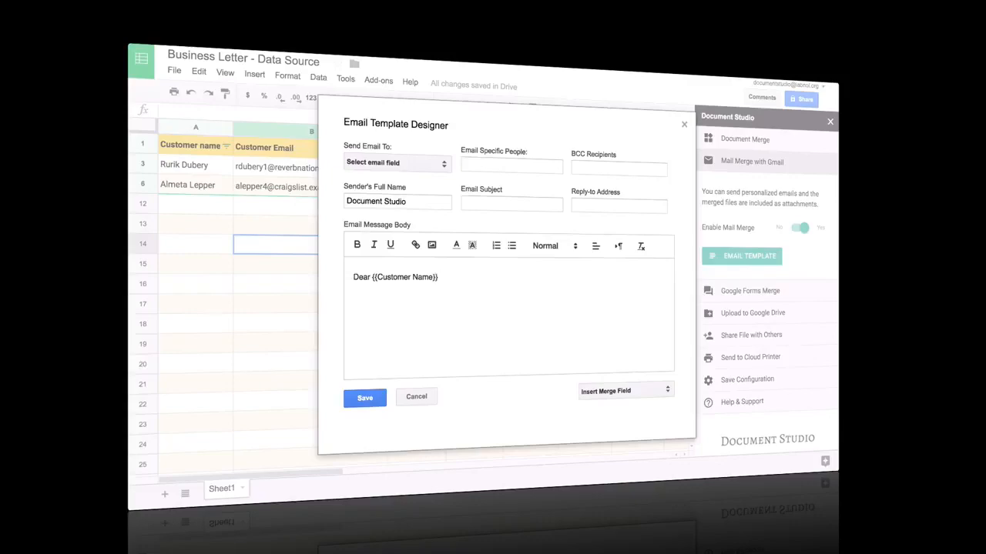
- Dismiss the merge field list and create a new blank Google Form from Drive
left_click(639, 394)
key("Escape")
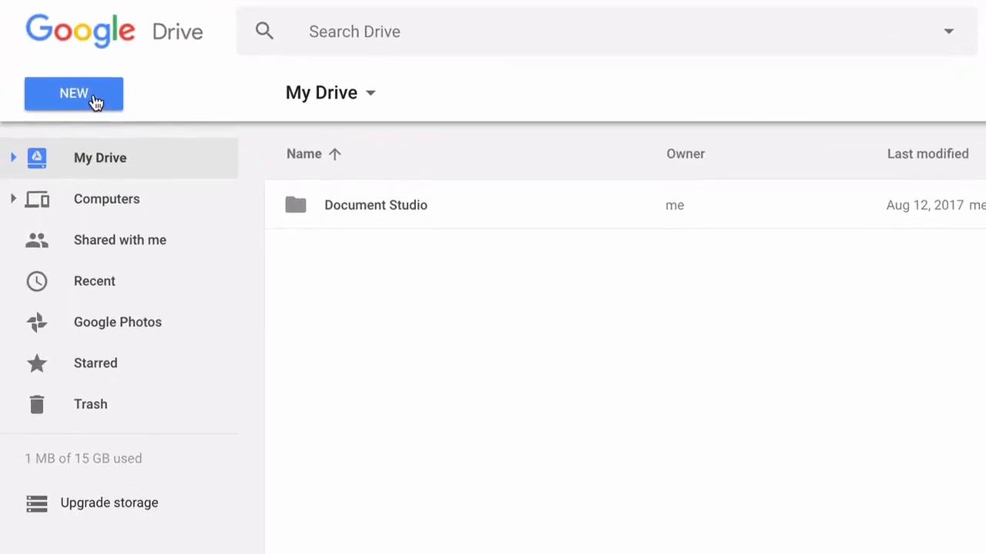
left_click(93, 176)
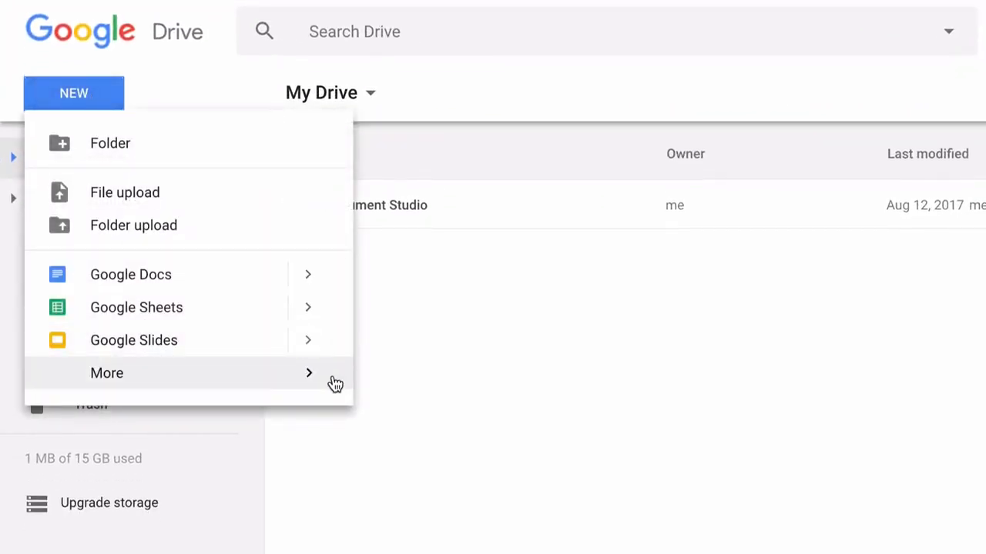
mouse_move(321, 377)
mouse_move(656, 389)
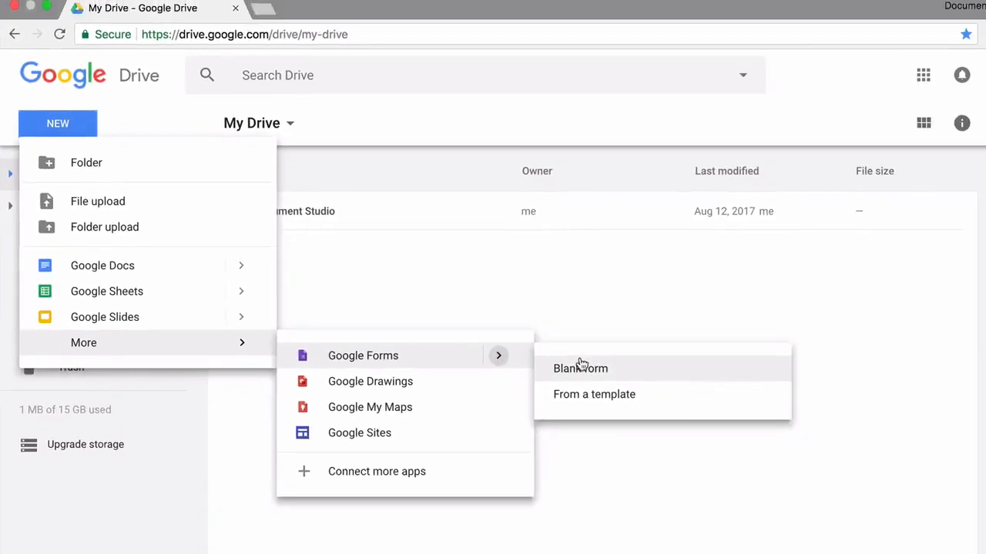
left_click(581, 367)
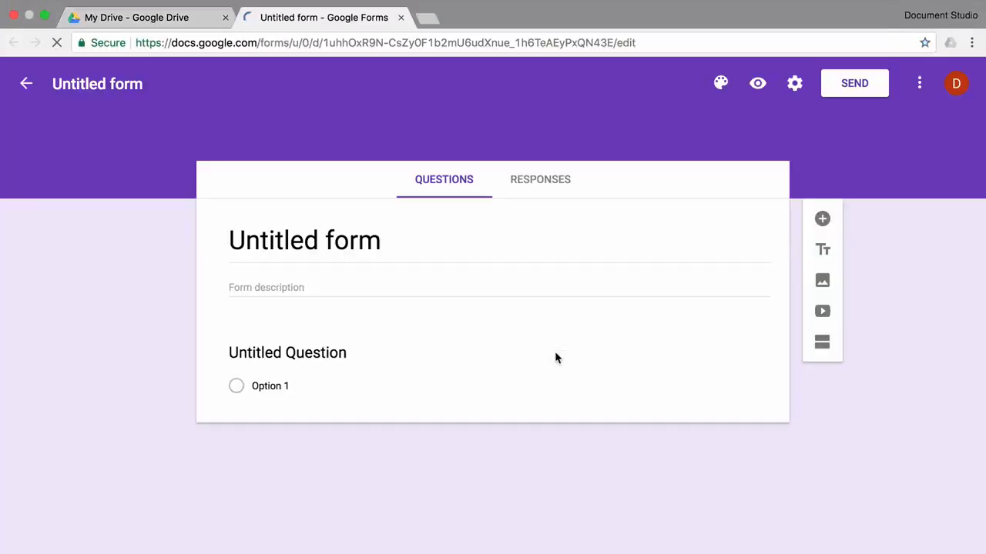
- Title the form 'Cake Studio' and apply the first Birthday cake image as its header theme
type("Ca")
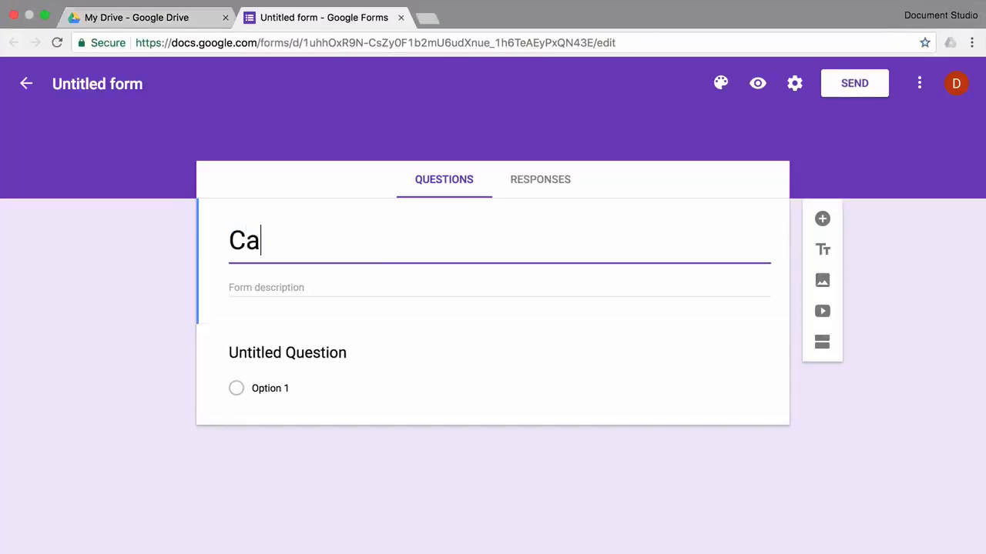
type("ke Studio")
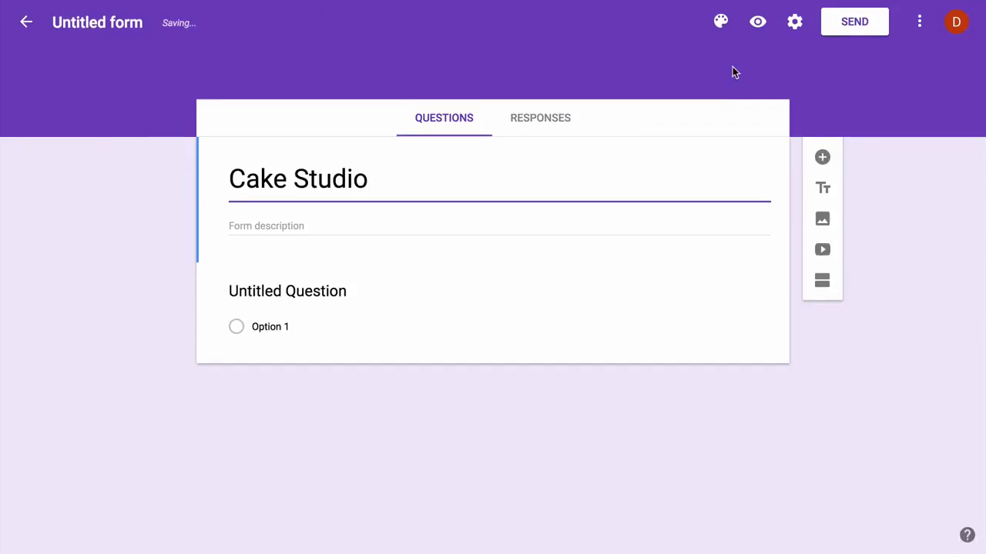
left_click(722, 23)
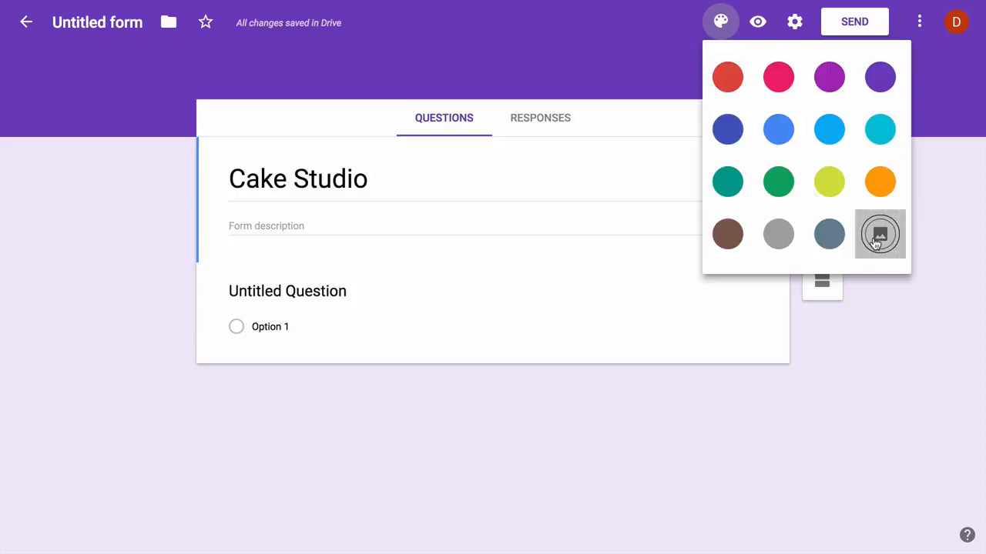
left_click(876, 232)
left_click(261, 150)
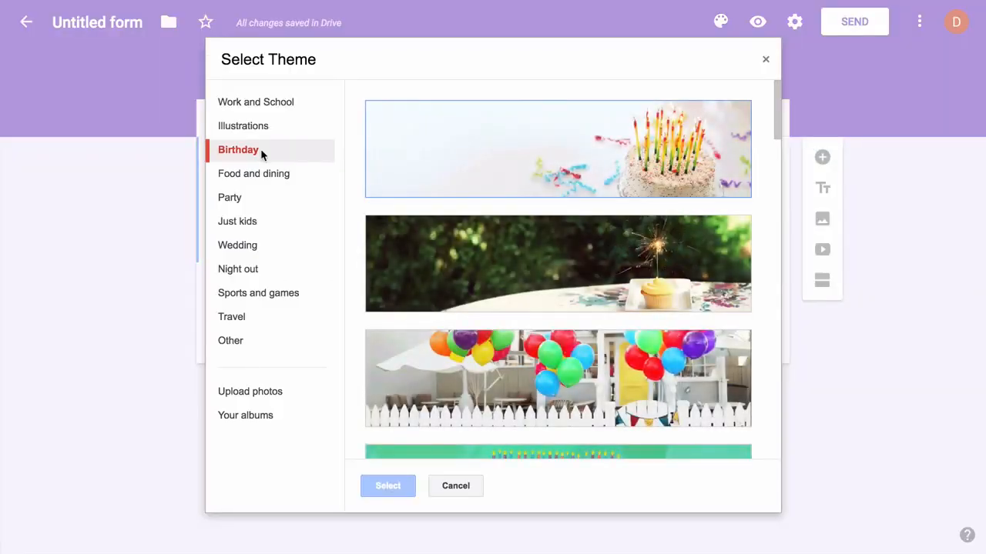
left_click(499, 184)
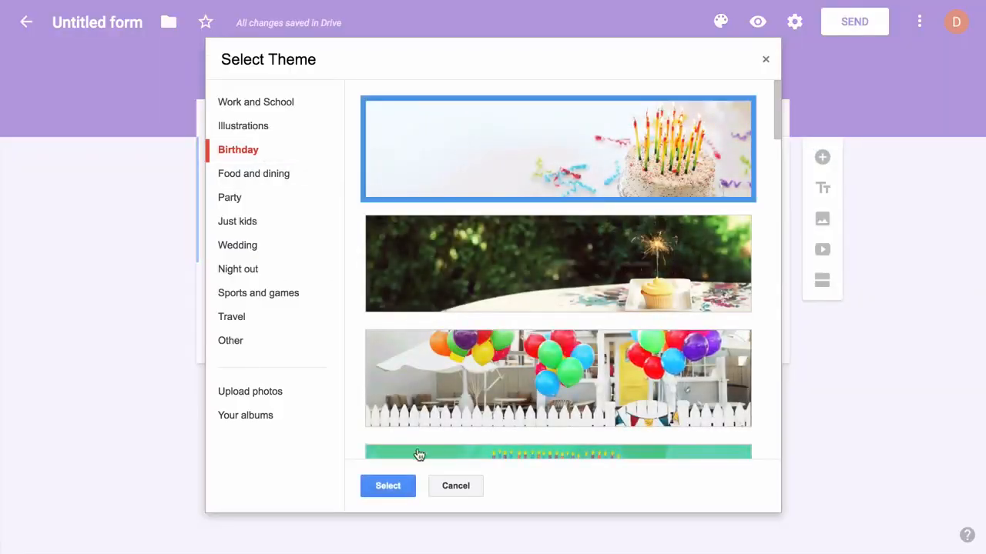
left_click(389, 486)
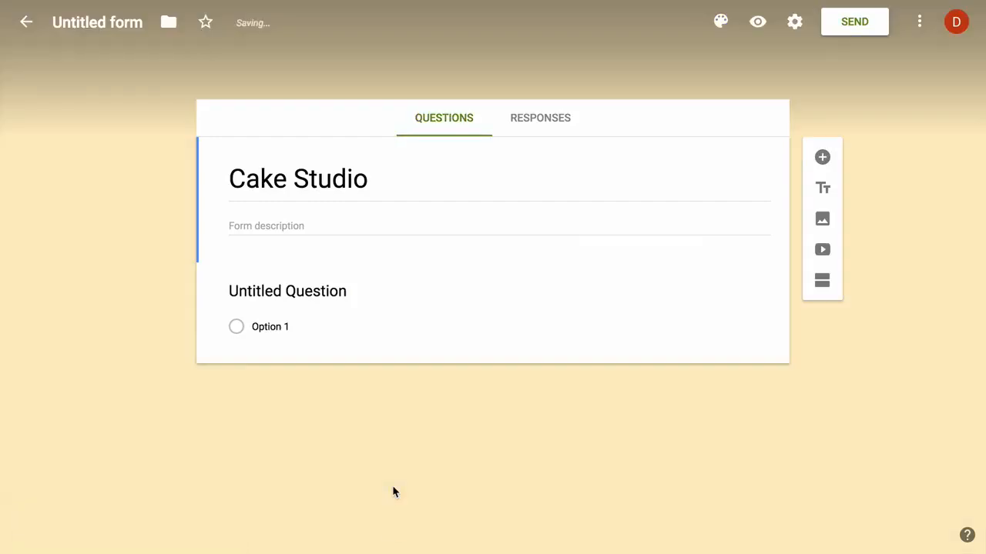
- Add short-answer questions titled 'Your name' and 'Your email address'
left_click(327, 288)
type("Your name")
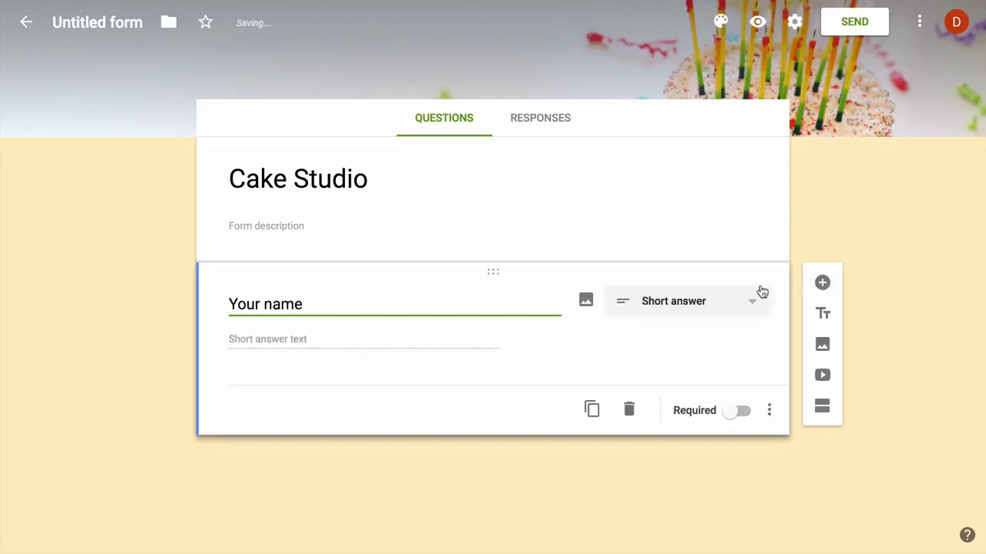
left_click(822, 283)
type("Your ")
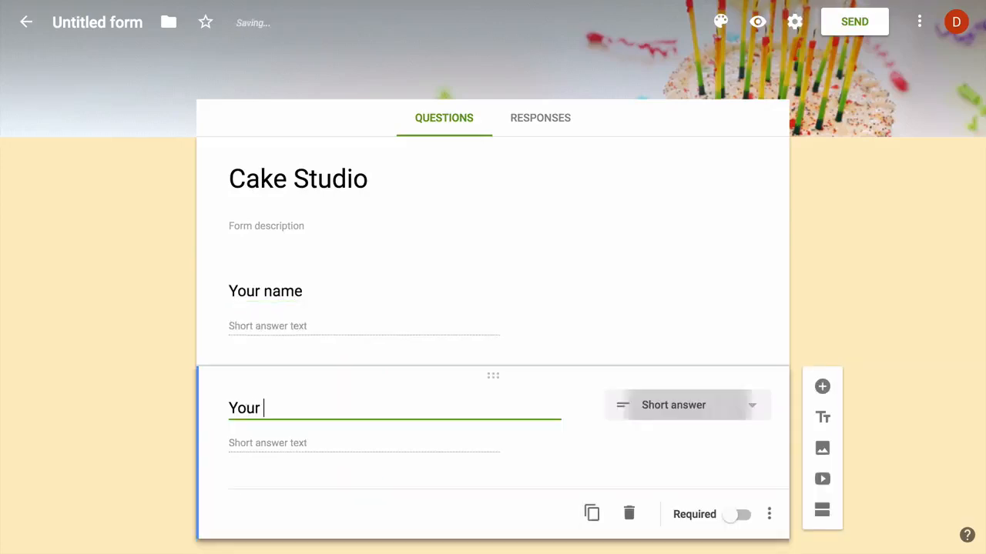
type("email address")
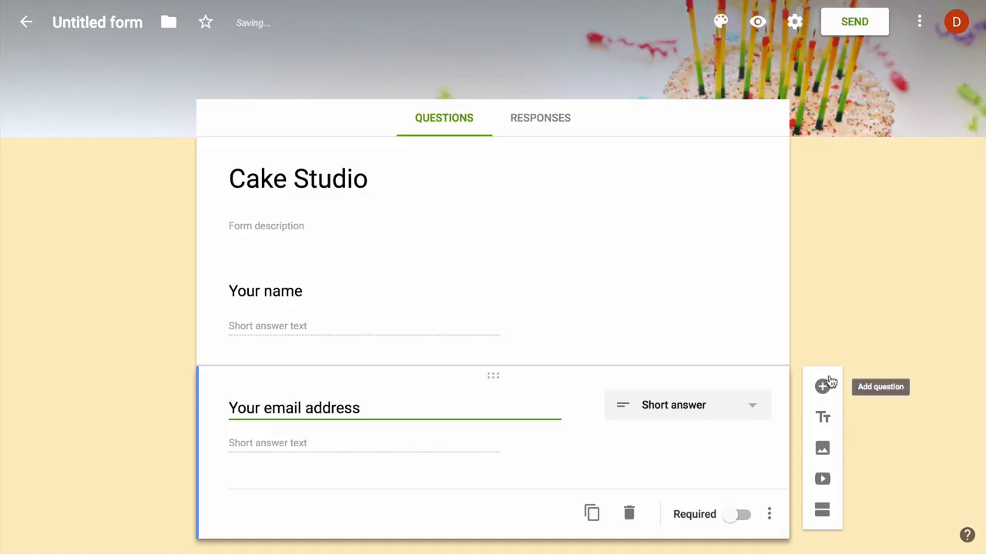
- Validate the email question as Text > Email address with error 'Please enter a valid email address', and make it required
scroll(872, 326, "down", 2)
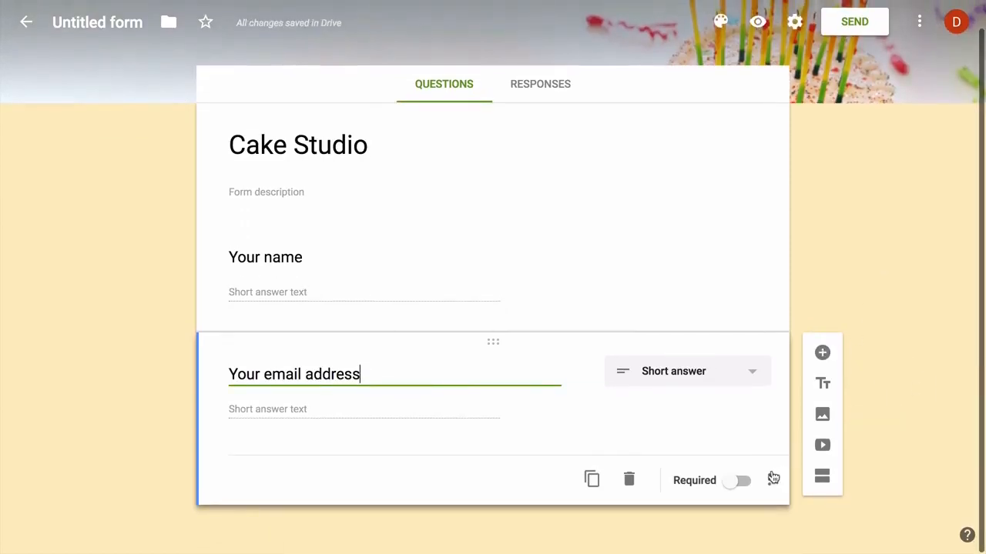
left_click(774, 479)
left_click(824, 514)
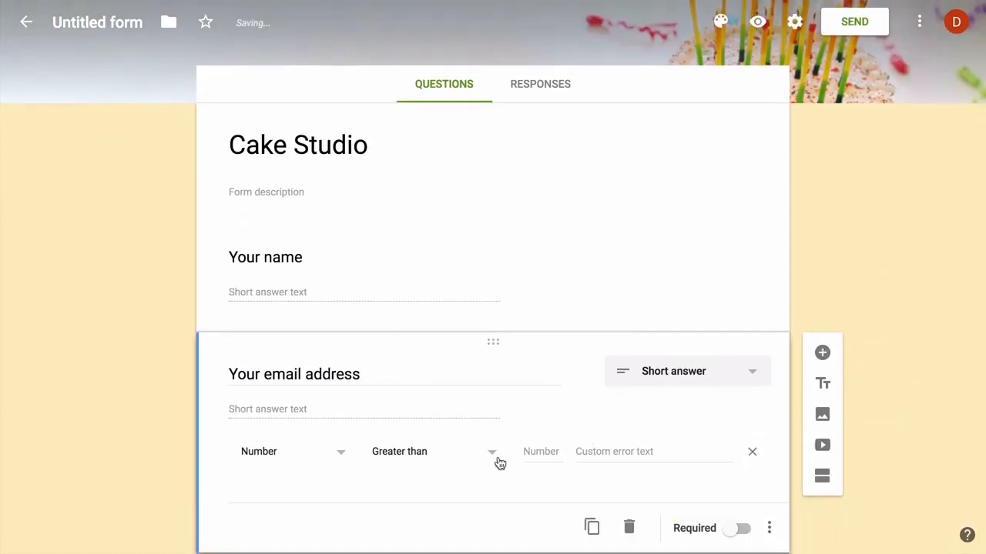
left_click(323, 453)
left_click(319, 455)
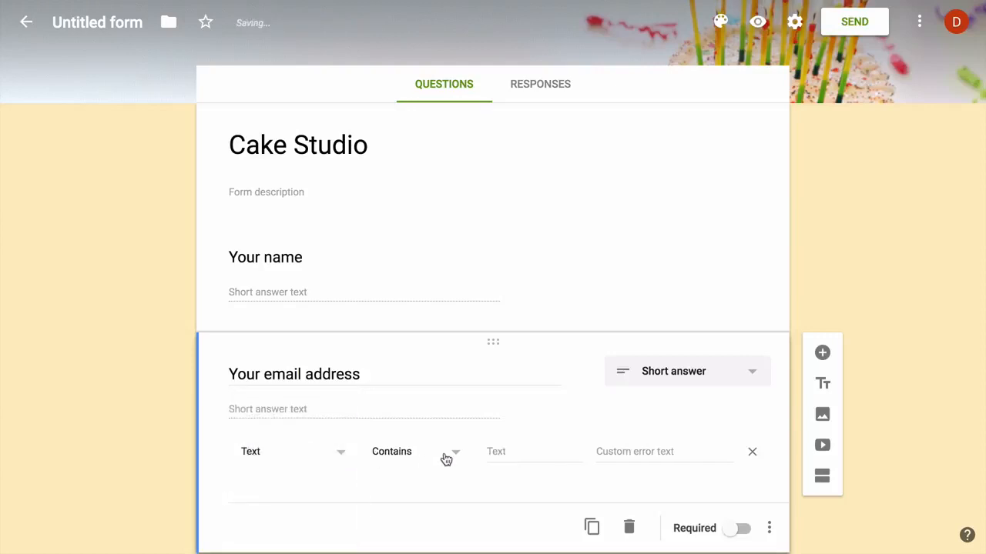
left_click(446, 459)
left_click(438, 493)
left_click(557, 448)
type("Please e")
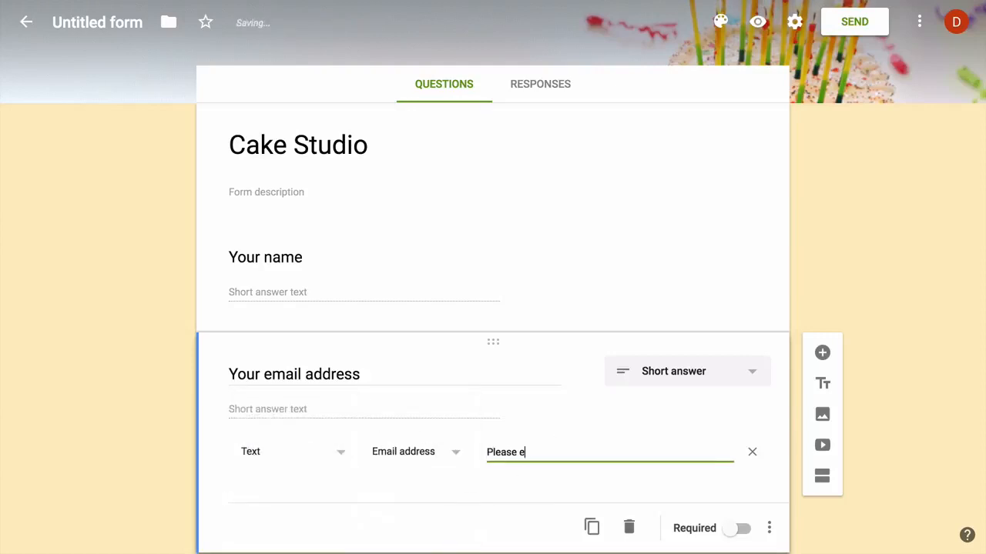
type("nter a valid email addr")
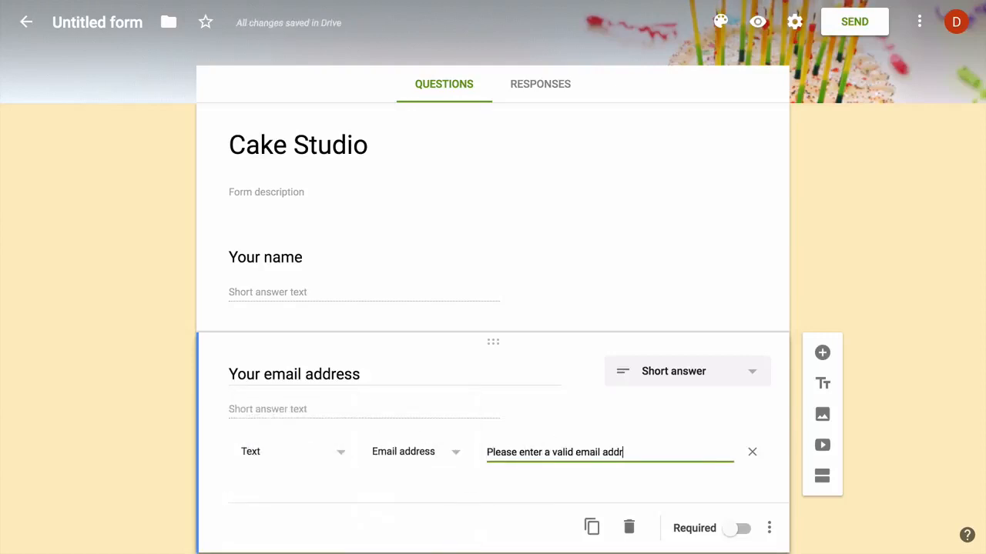
type("ess")
left_click(741, 529)
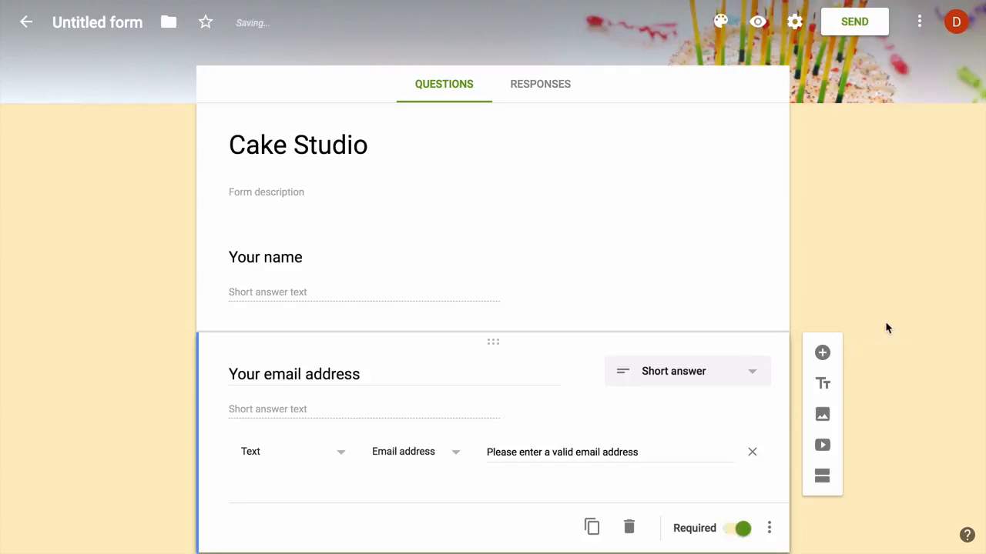
scroll(885, 321, "down", 1)
- Add a required question 'Your postal address'
left_click(822, 301)
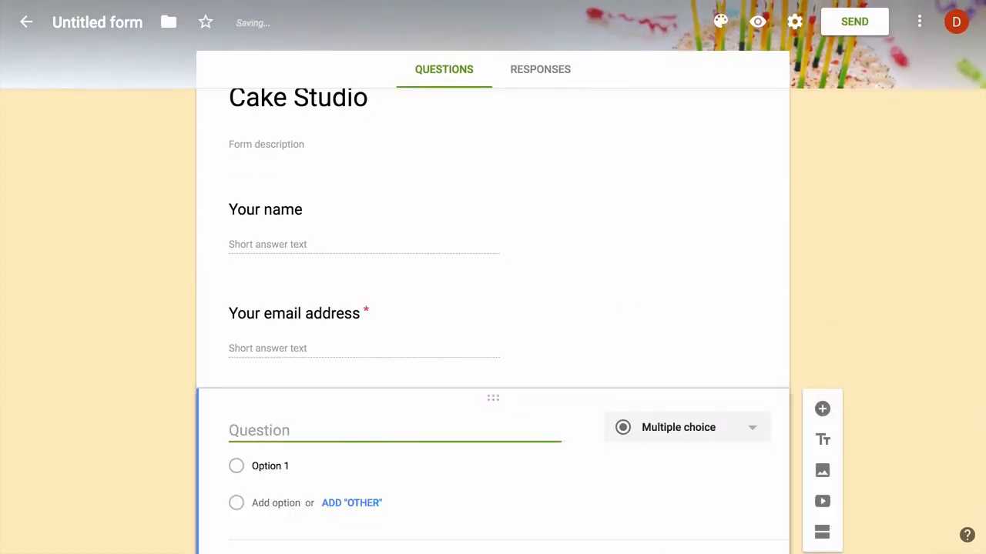
type("Your postal add")
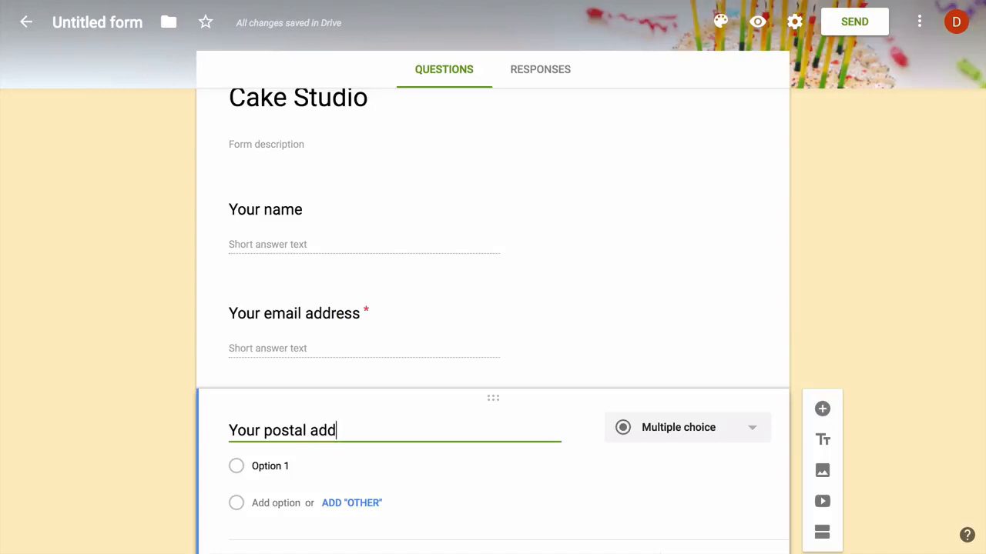
type("ress")
scroll(874, 265, "down", 1)
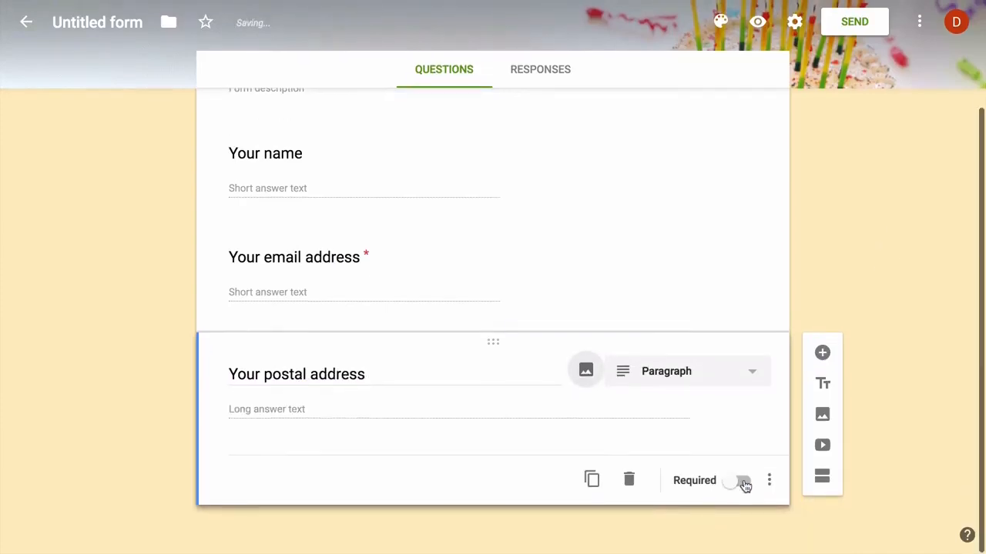
left_click(744, 484)
- Add the question 'Which cake would you like to order' with choices Black Forest and Strawberry
left_click(822, 353)
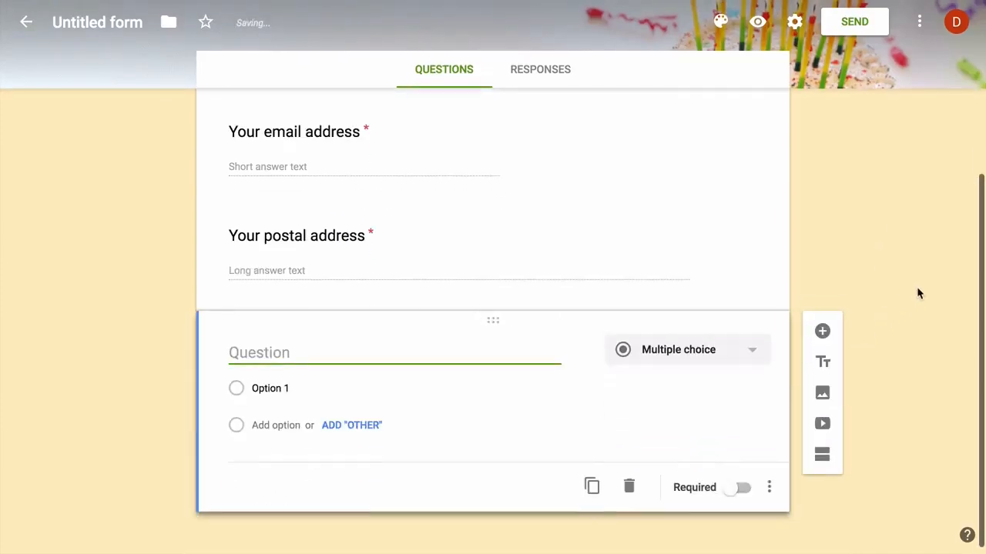
type("Which cake would you l")
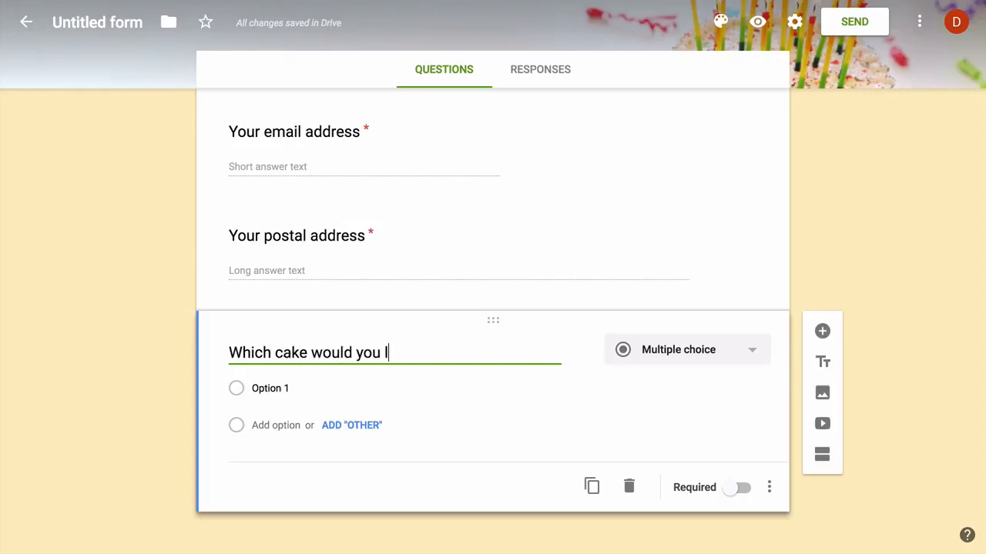
type("ike to order")
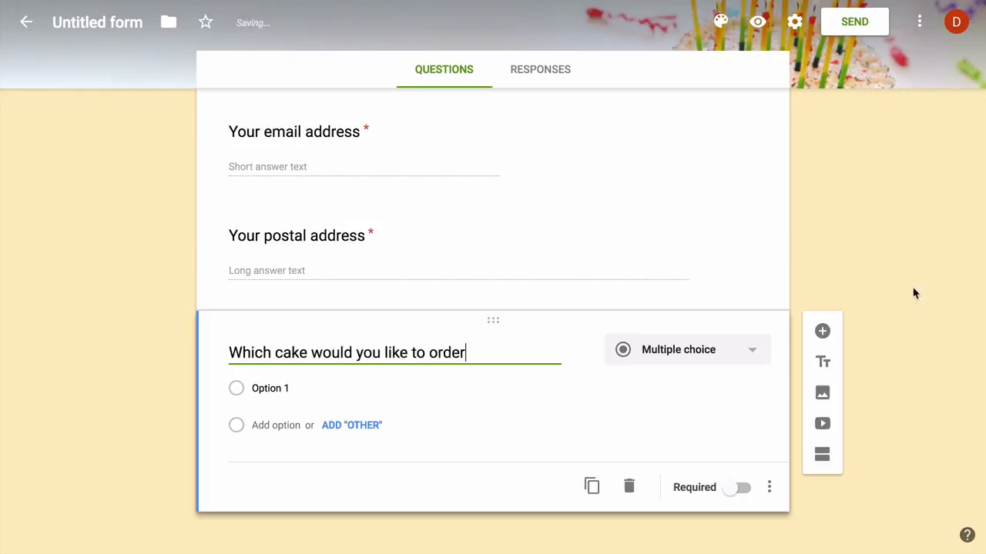
left_click(328, 388)
type("Black")
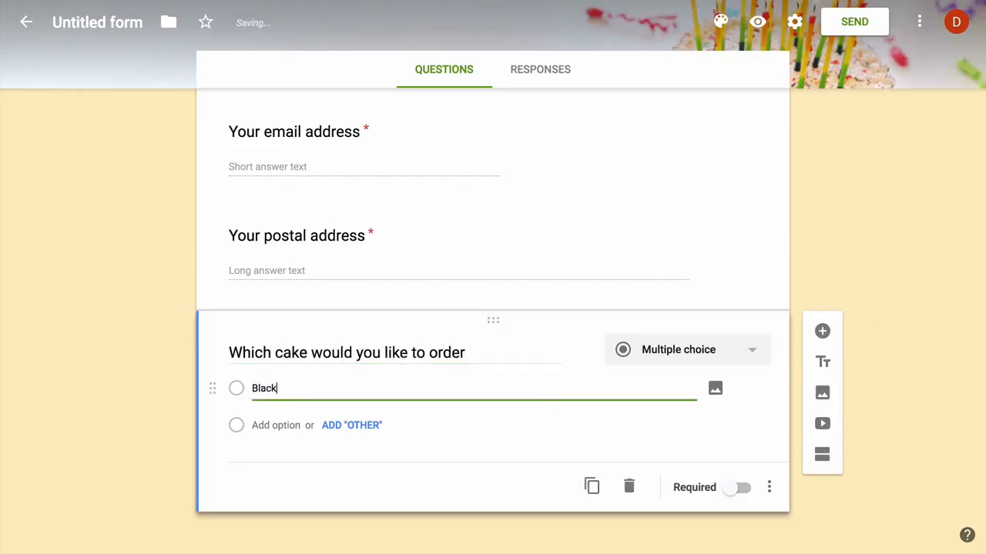
type(" Forest")
key("Tab")
key("Tab")
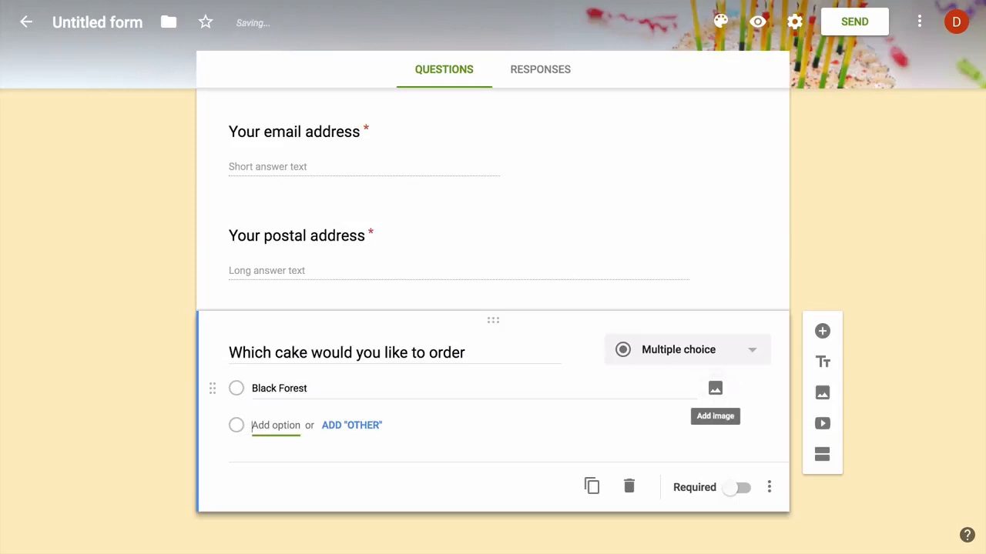
key("Return")
type("Strawberry")
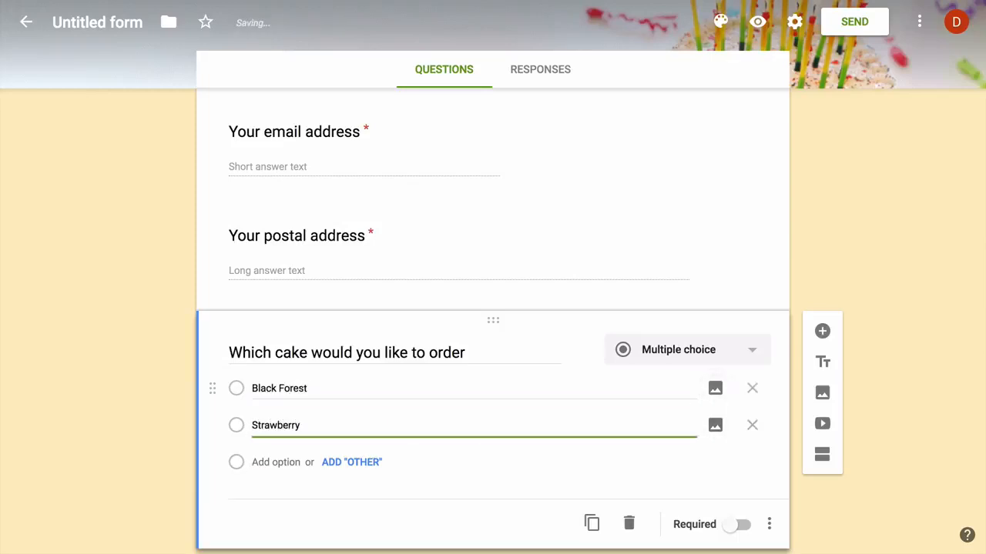
- Add Red Velvet and Chocolate Chip choices and make the cake question required
key("Tab")
key("Tab")
key("Tab")
key("Return")
type("Red Ve")
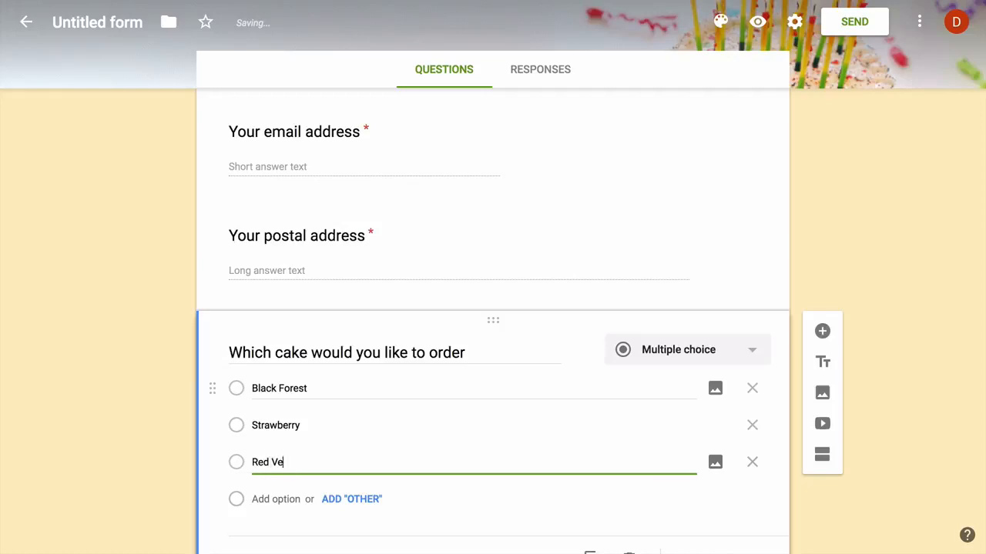
key("Tab")
key("Tab")
key("Tab")
key("Return")
type("C")
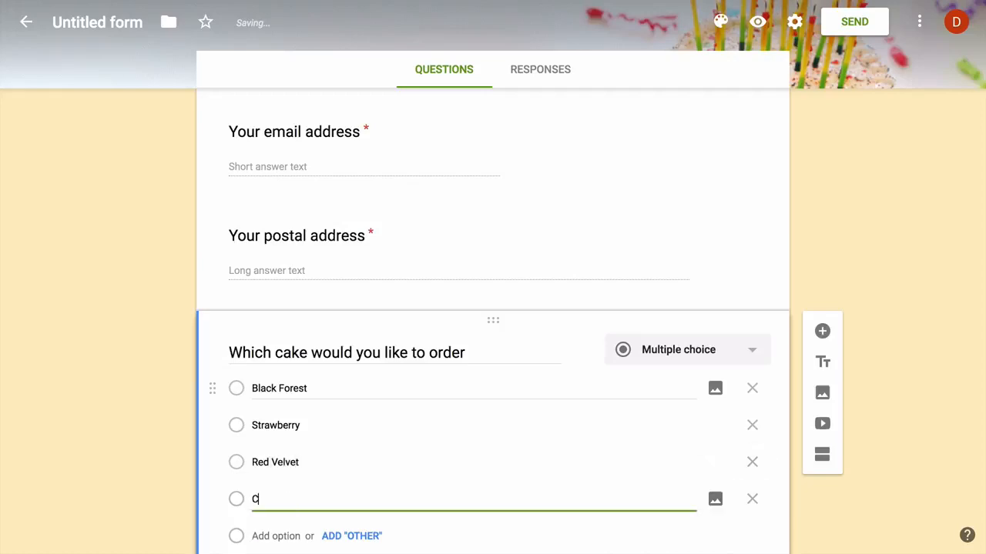
type("hocolate Chip")
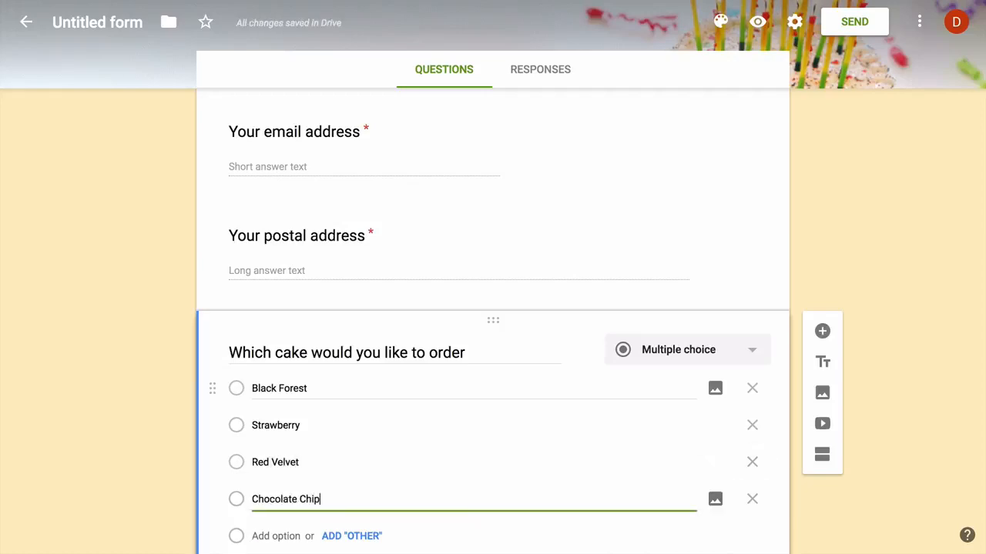
scroll(683, 477, "down", 2)
left_click(743, 482)
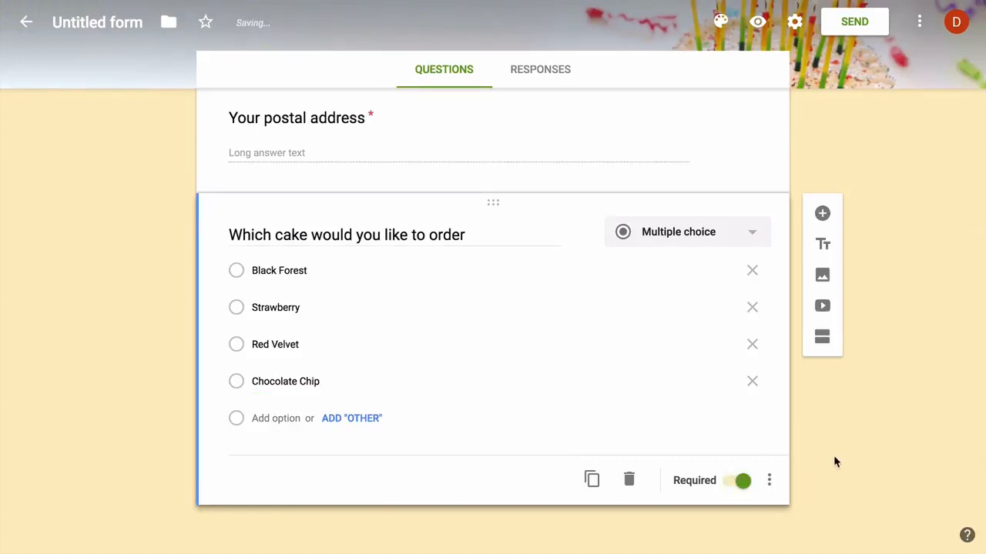
- Add a question 'Would you like extra decoration' with Yes and No answers
left_click(821, 214)
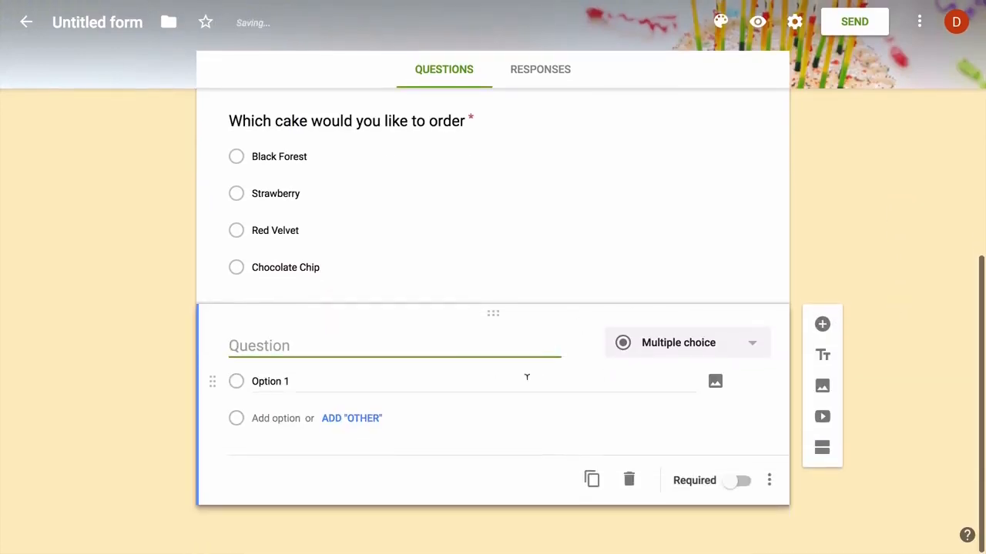
type("Would you like ")
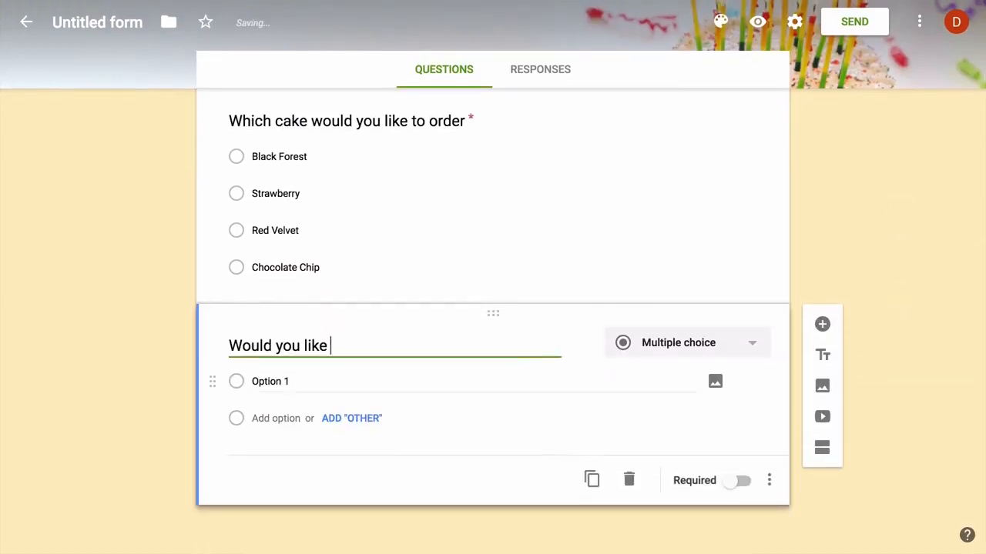
type("extra decoration")
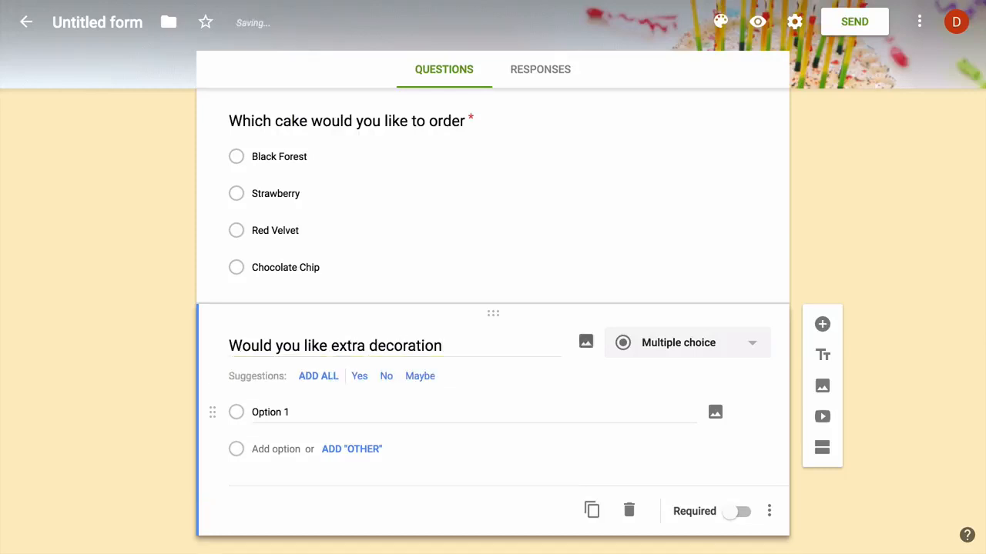
left_click(361, 381)
left_click(362, 381)
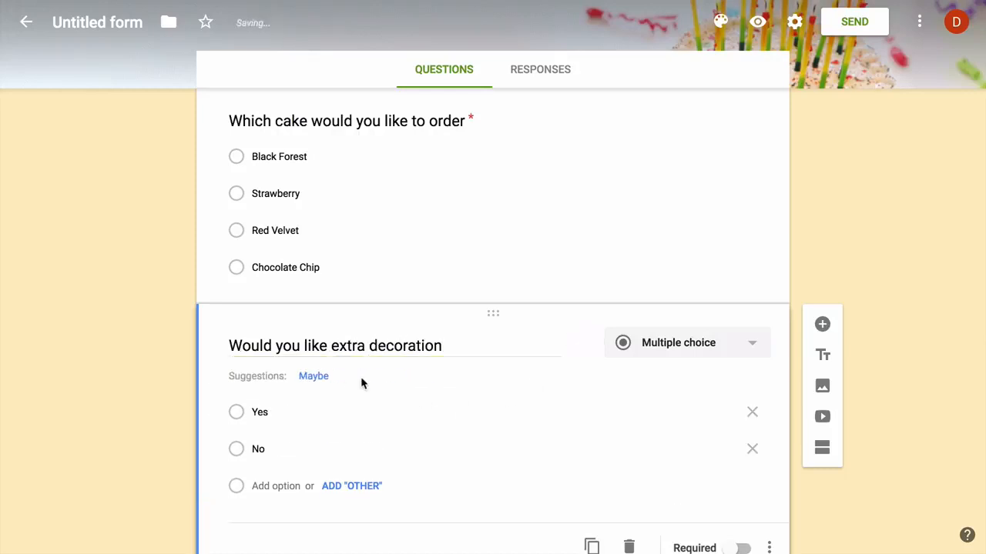
scroll(848, 450, "up", 10)
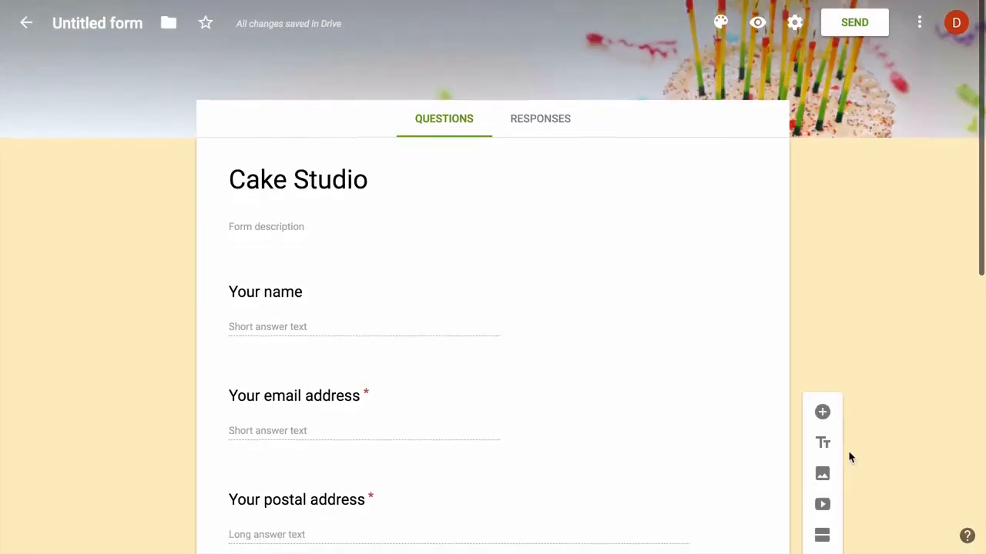
- Set the response destination to a new spreadsheet named 'Cake Studio Responses' and create it
left_click(550, 124)
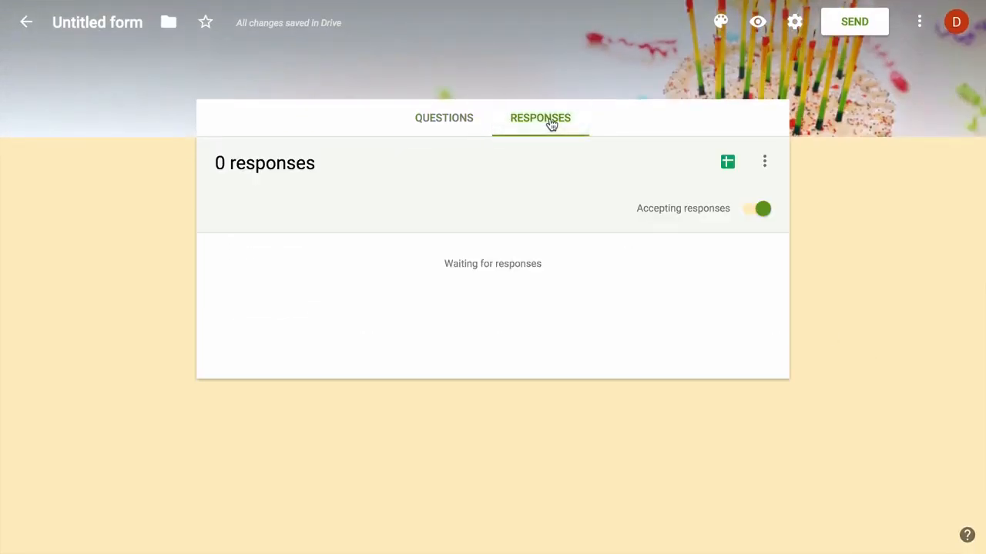
left_click(765, 161)
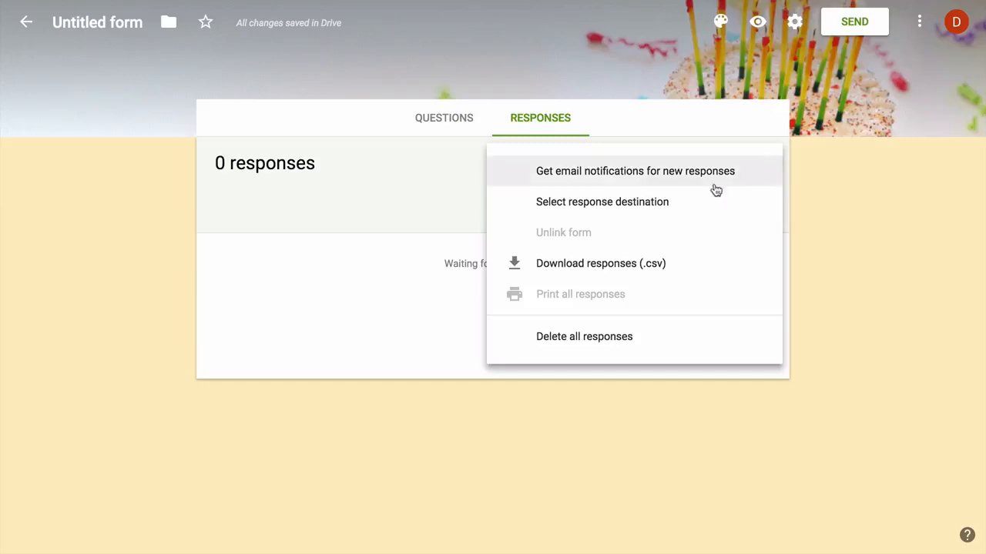
left_click(688, 203)
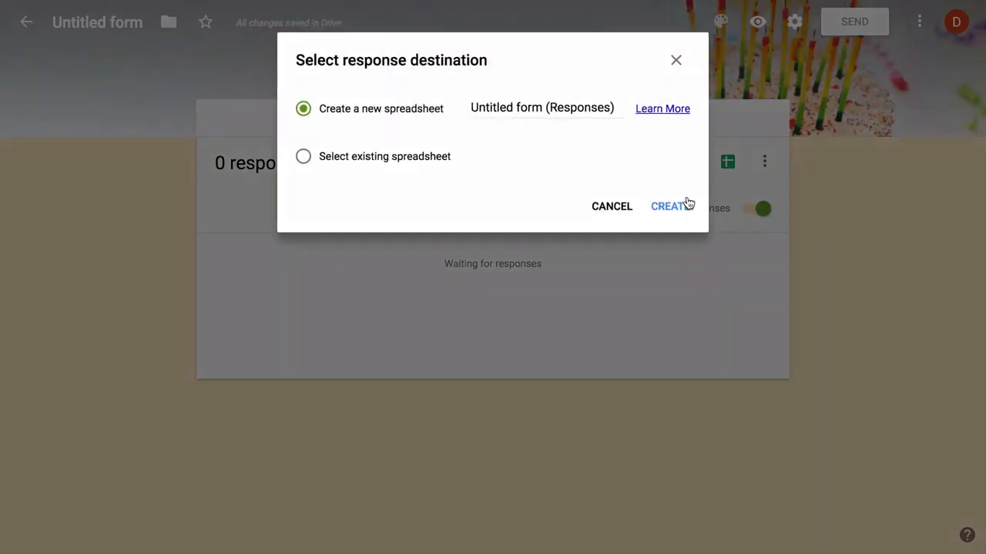
double_click(529, 107)
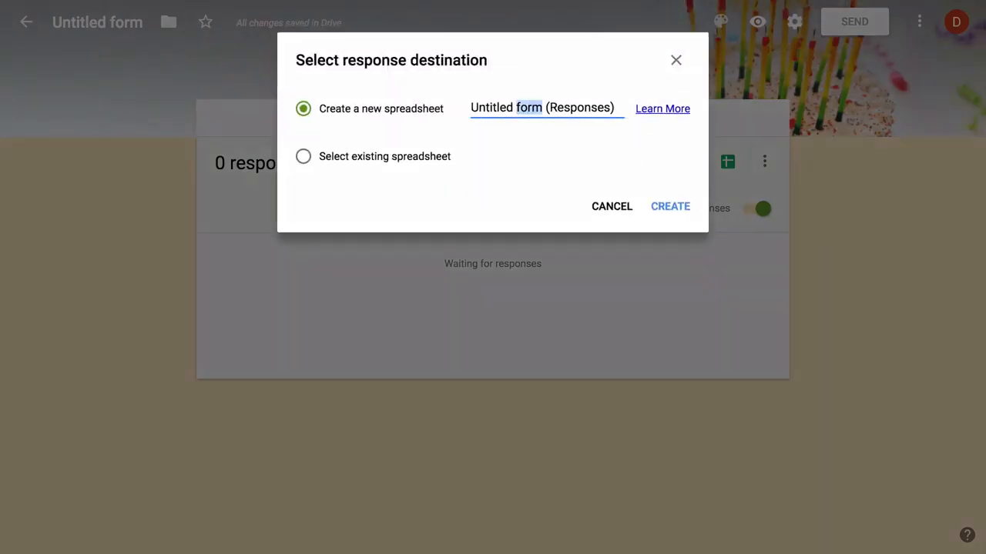
key("ctrl+a")
type("C")
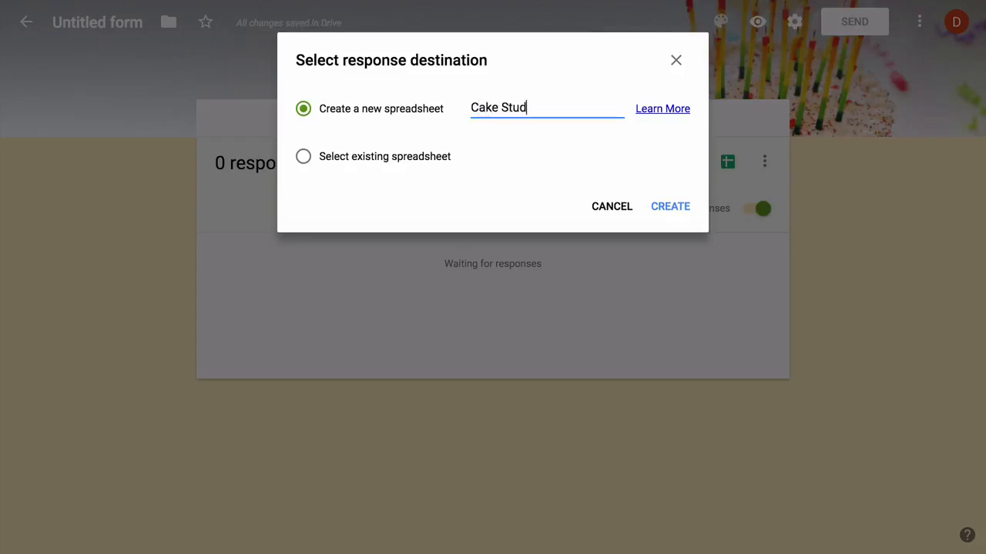
type("ake Studio Responses")
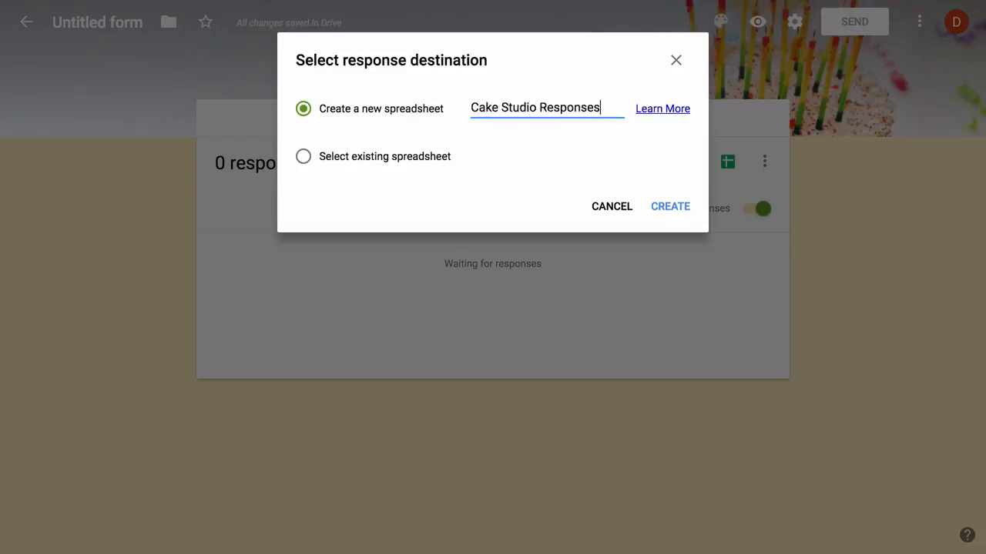
left_click(671, 208)
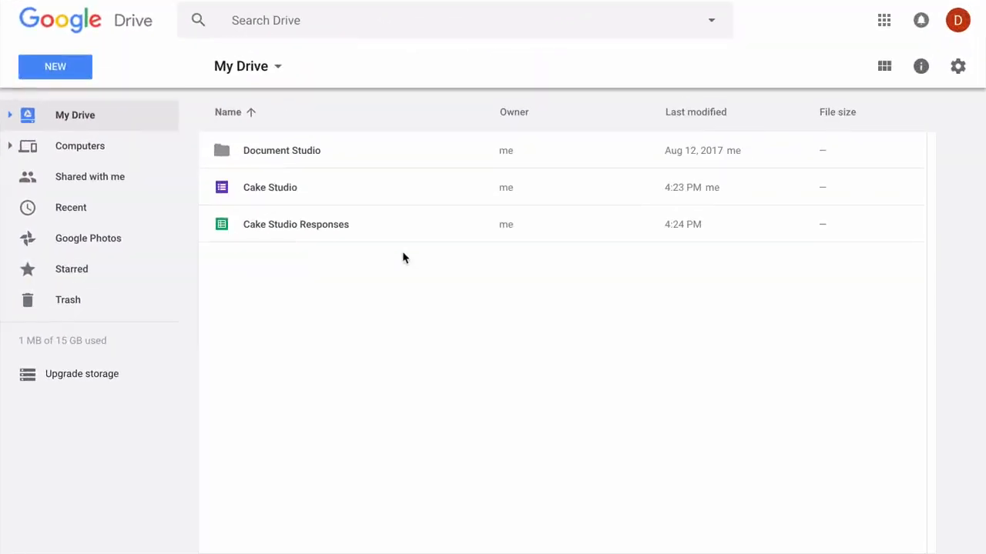
- Open the Cake Studio Responses spreadsheet from My Drive
double_click(379, 223)
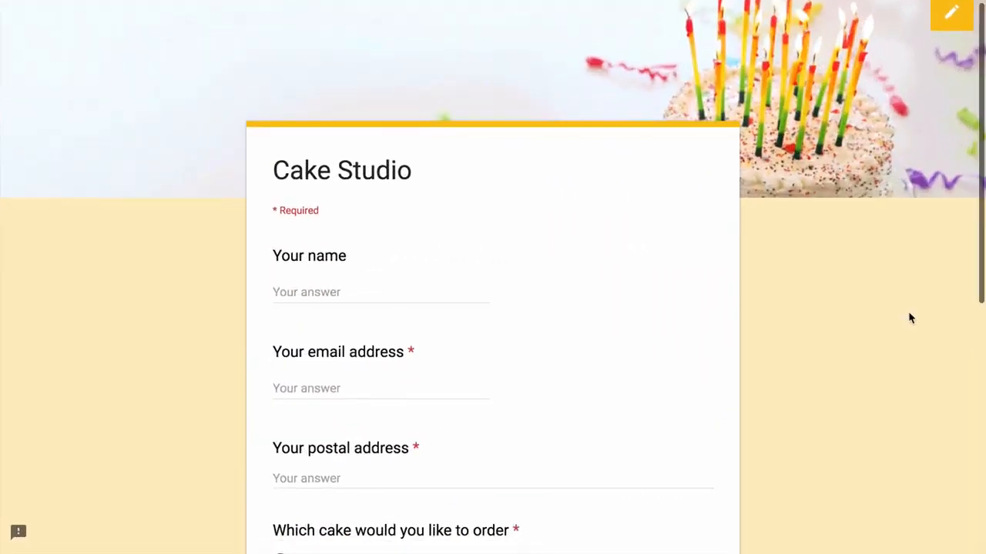
- Submit a test response with a name, email, postal address, Black Forest cake and Yes to extra decoration
scroll(909, 319, "down", 3)
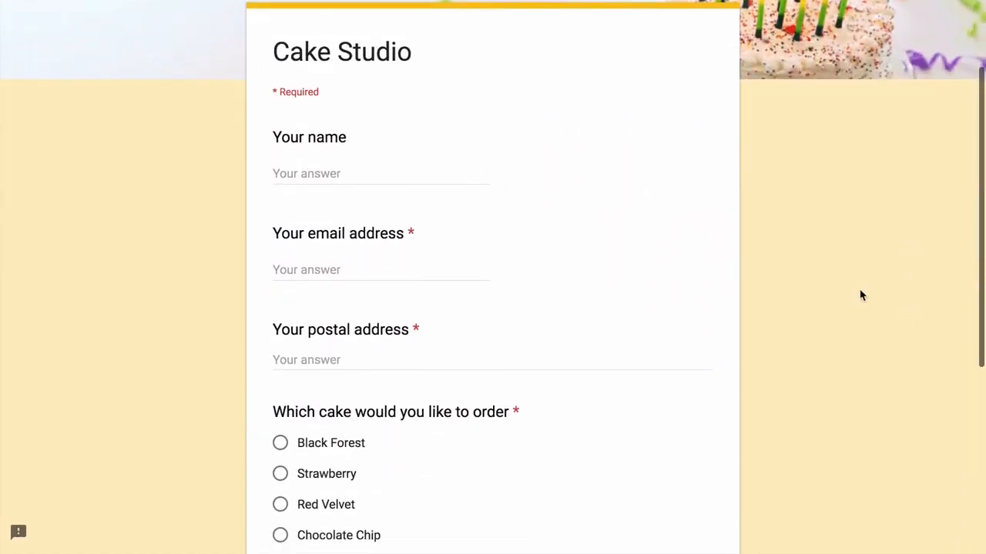
left_click(455, 176)
type("Angus")
key("Tab")
type("A")
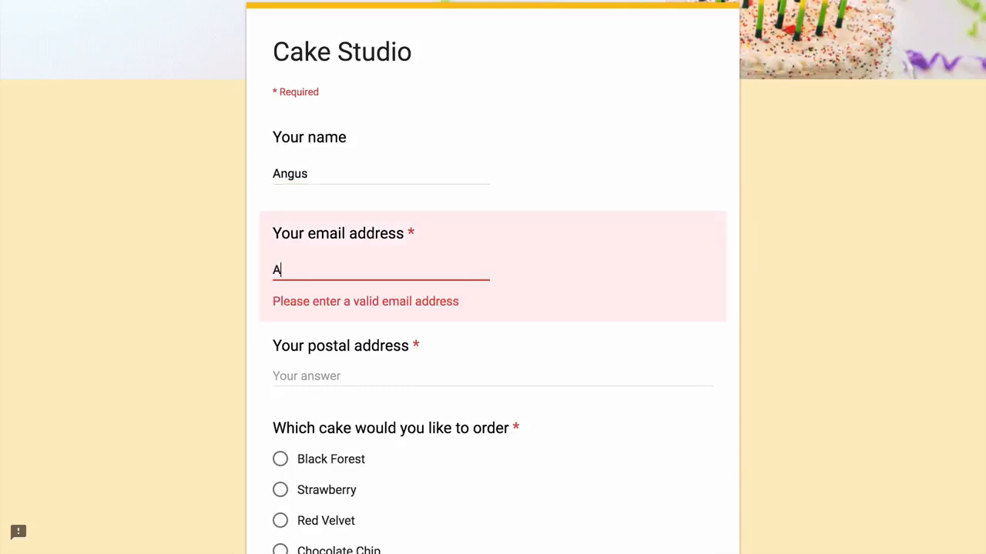
type("ngus@example.com")
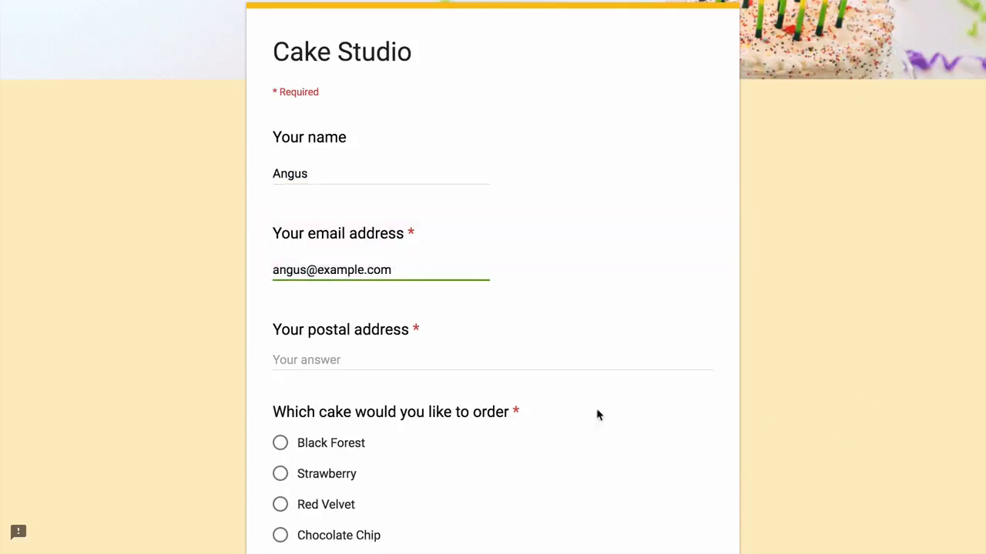
key("Tab")
type("N")
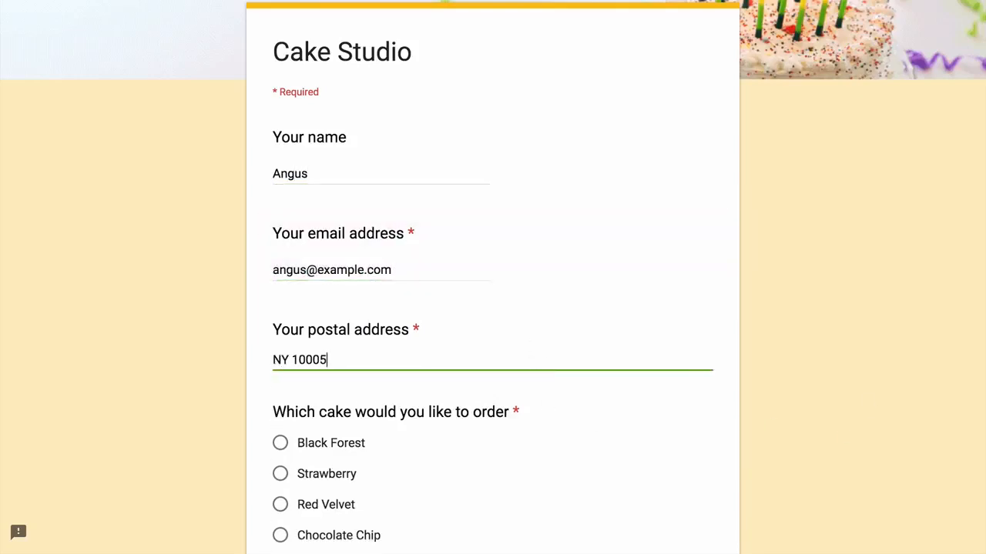
type("Y 10005")
scroll(781, 316, "down", 4)
left_click(279, 111)
left_click(280, 289)
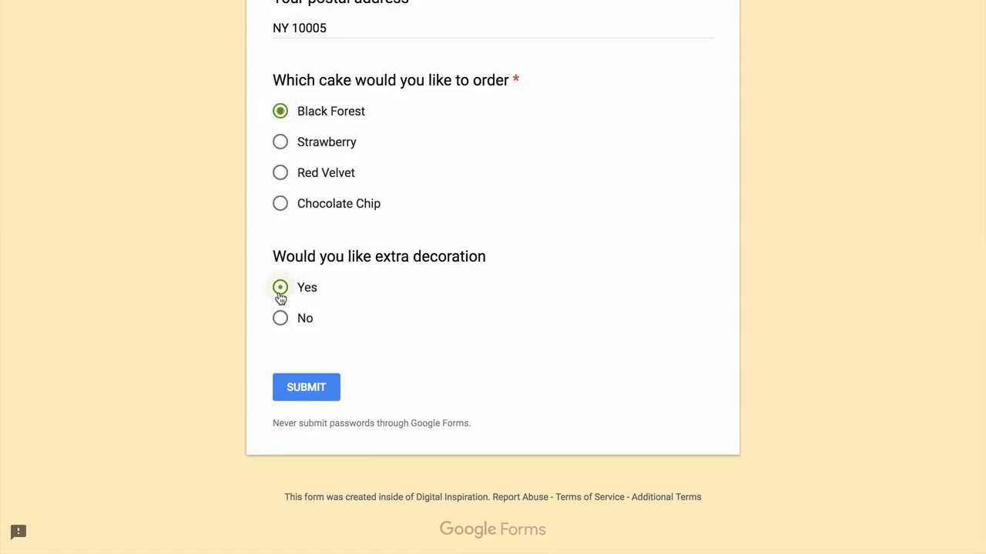
left_click(316, 389)
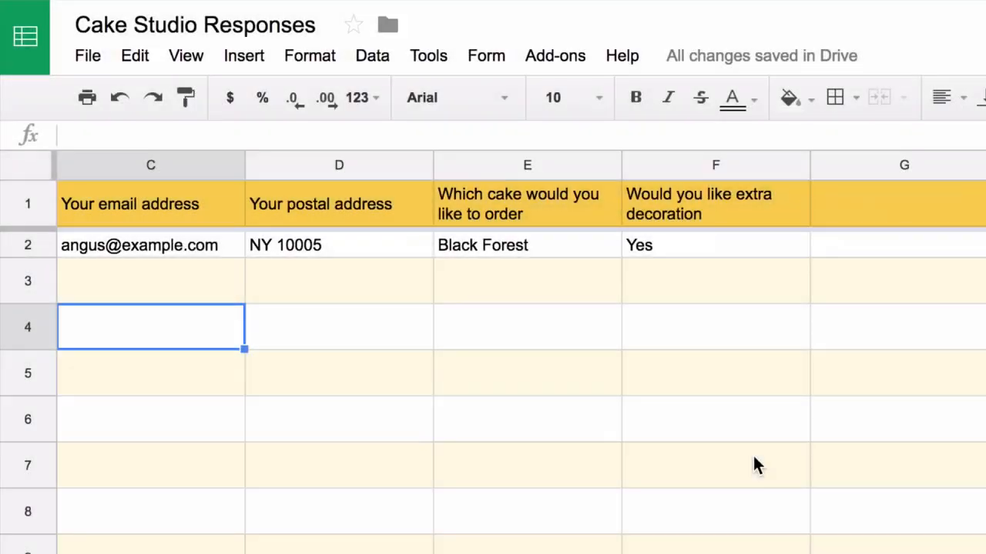
- Insert a new column left of column F with the header 'Cake Price' in F1
left_click(735, 158)
right_click(736, 159)
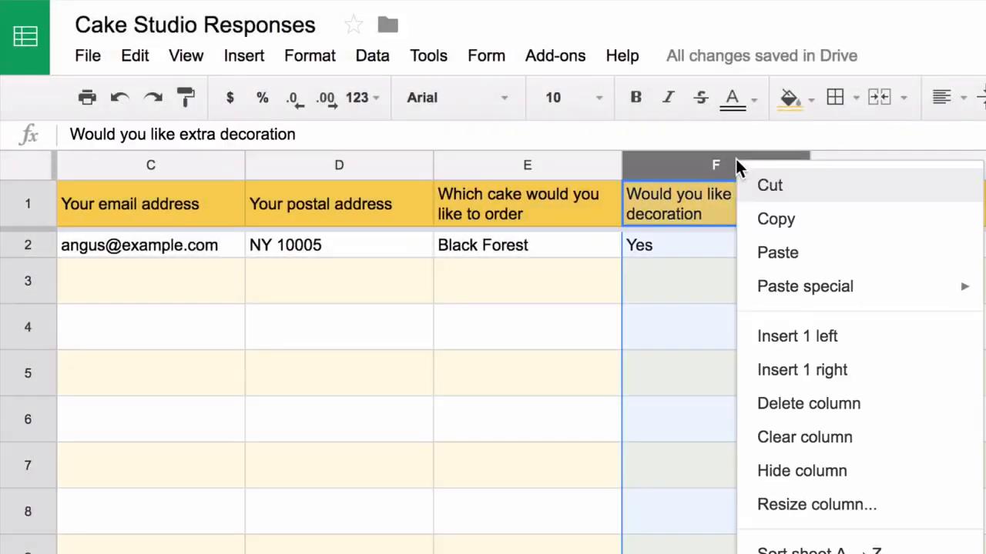
left_click(864, 348)
type("Cak")
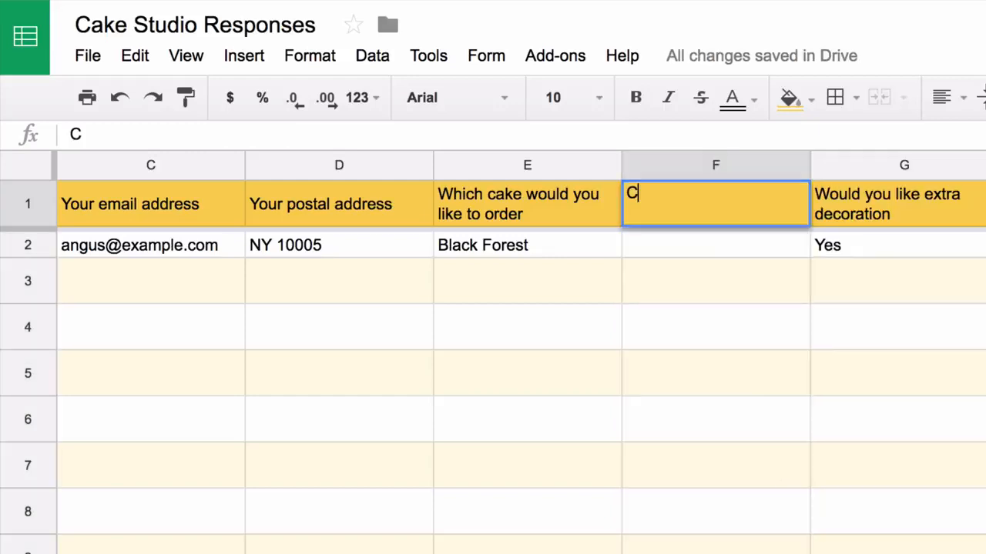
type("e Price")
key("Return")
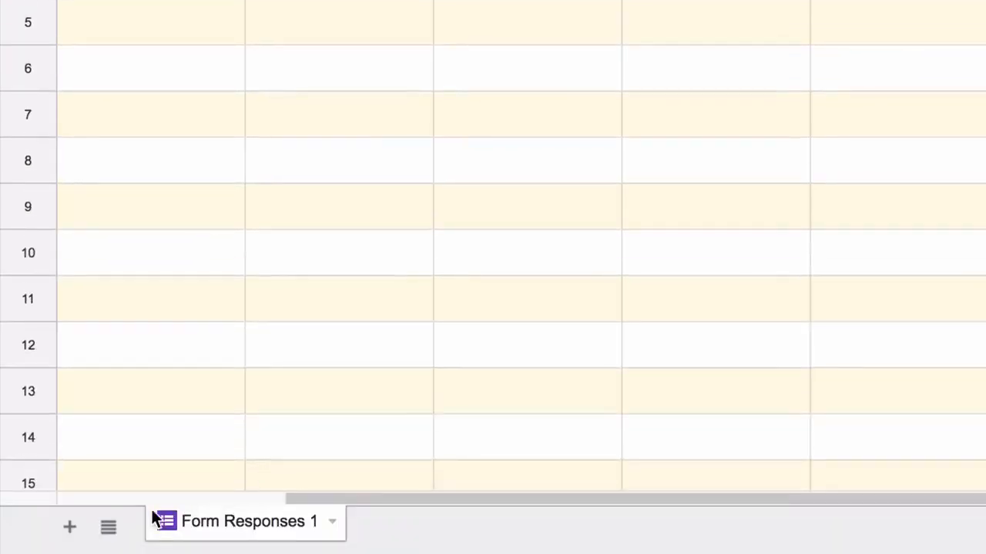
- Add a new sheet and rename it 'Price'
left_click(71, 527)
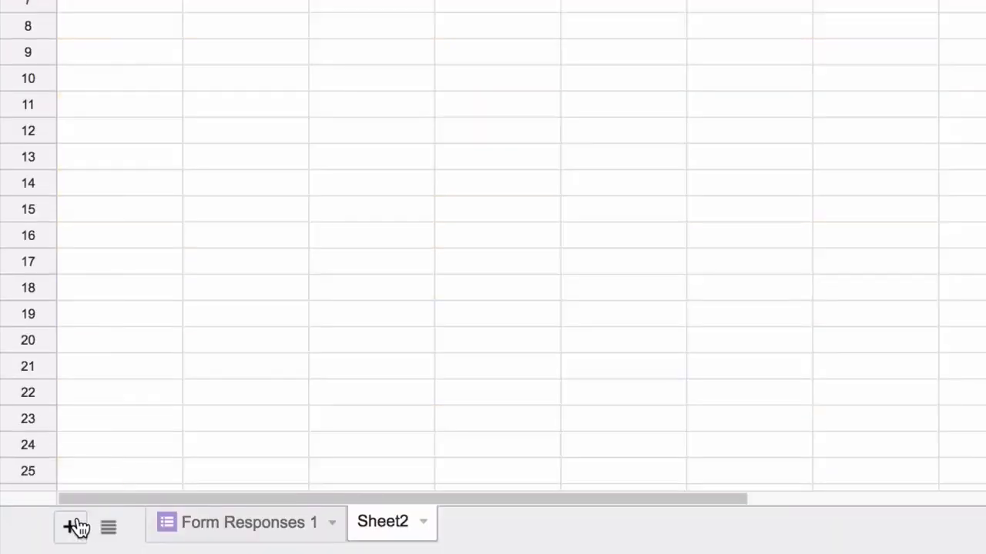
left_click(424, 523)
left_click(463, 274)
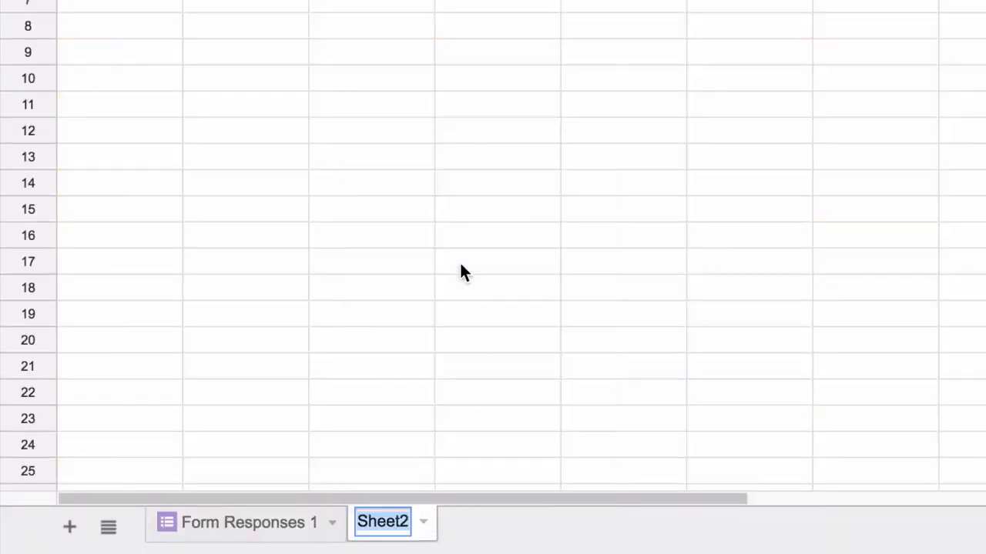
type("Price")
key("Return")
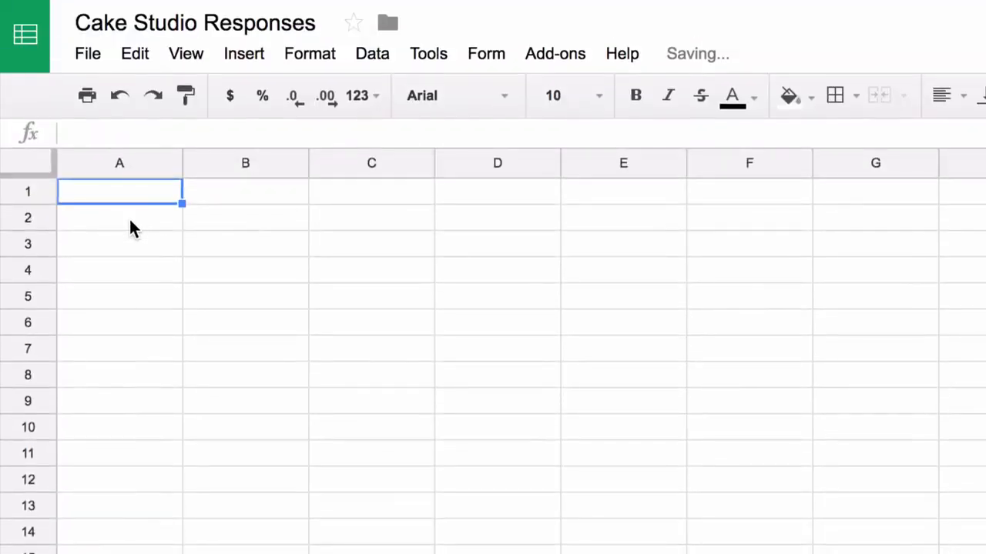
- Enter headers Cake Name and Cake Price, then cakes Black Forest, Strawberry, Red Velvet, Chocolate Chip
type("Cake ")
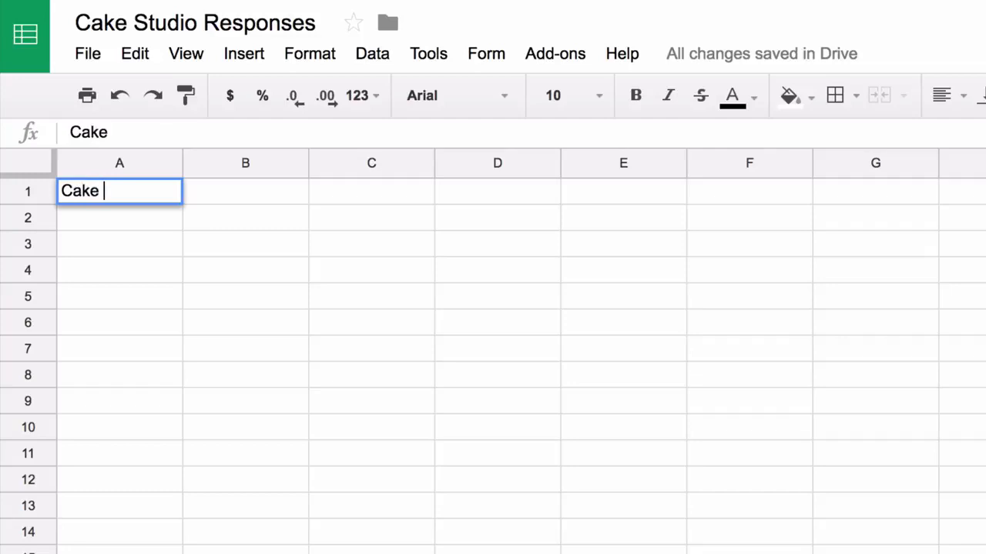
type("Name")
key("Tab")
type("Cake Price")
key("Return")
type("Bla")
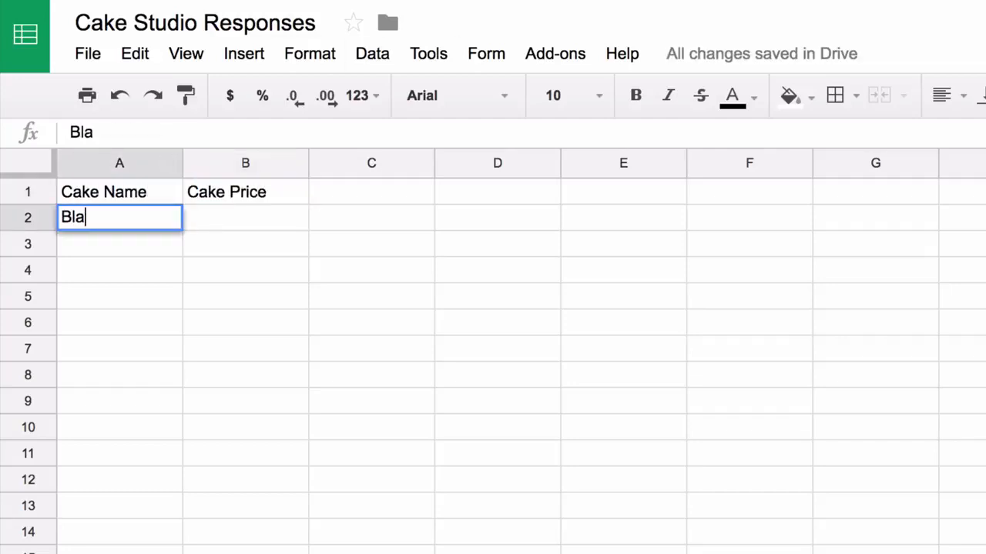
type("ck Forest")
key("Return")
type("Strawberry")
key("Return")
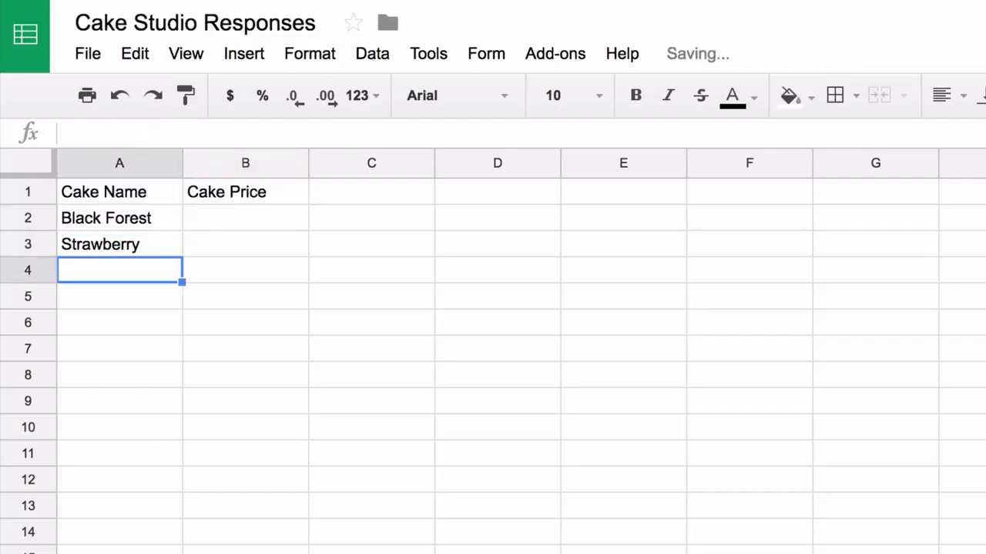
type("Red Velvet")
key("Return")
type("Chocol")
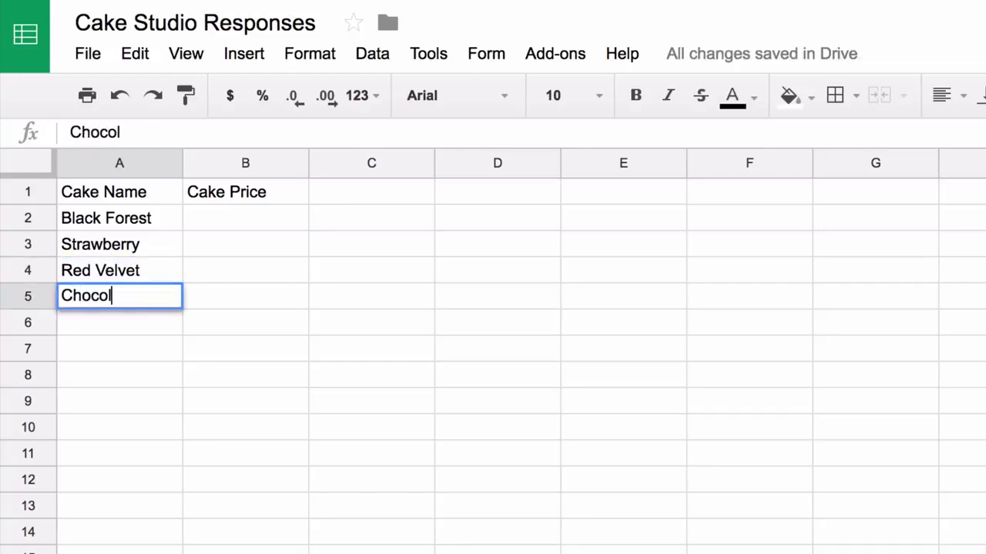
type("ate Chip")
key("Return")
- Enter the prices 12.22, 2.21, 12.87 and 15.22 in B2:B5
type("12.22")
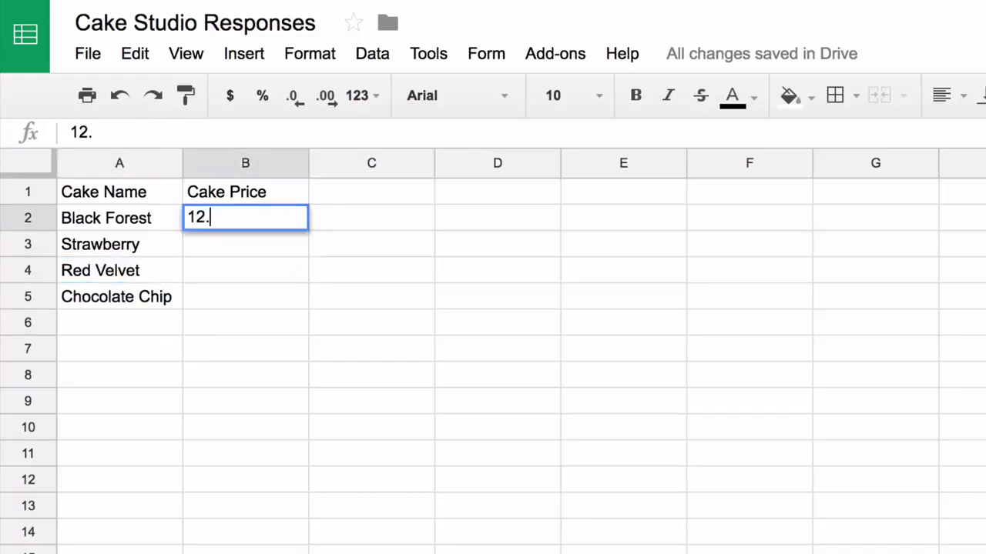
key("Return")
type("2.21")
key("Return")
type("12.87")
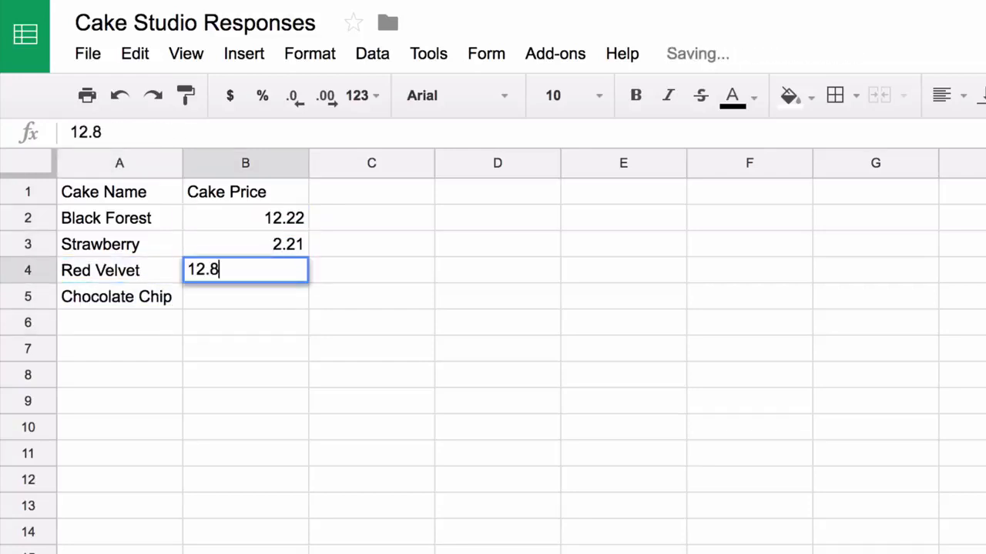
key("Return")
type("15.22")
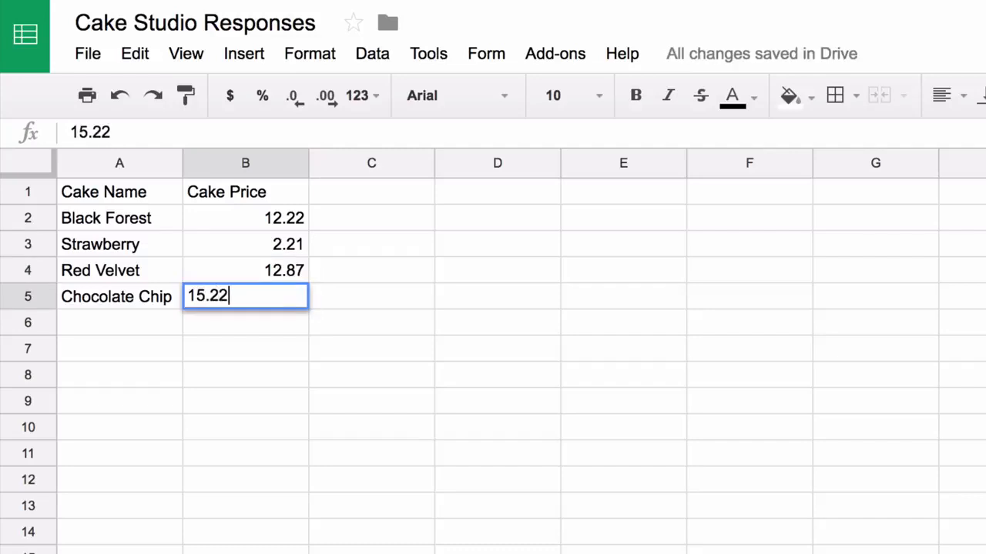
key("Up")
key("Down")
key("Down")
key("Down")
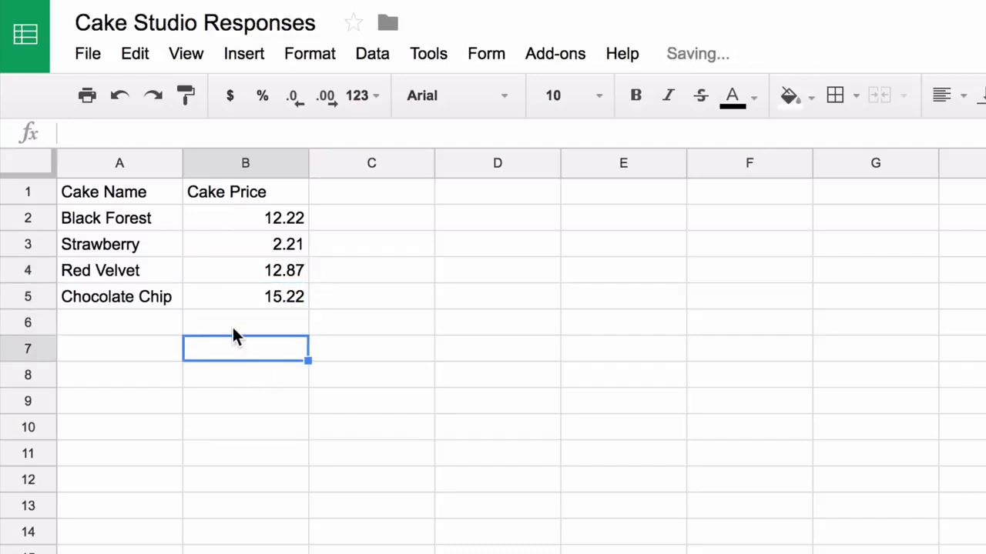
- Format the Cake Price column as Currency
left_click(246, 159)
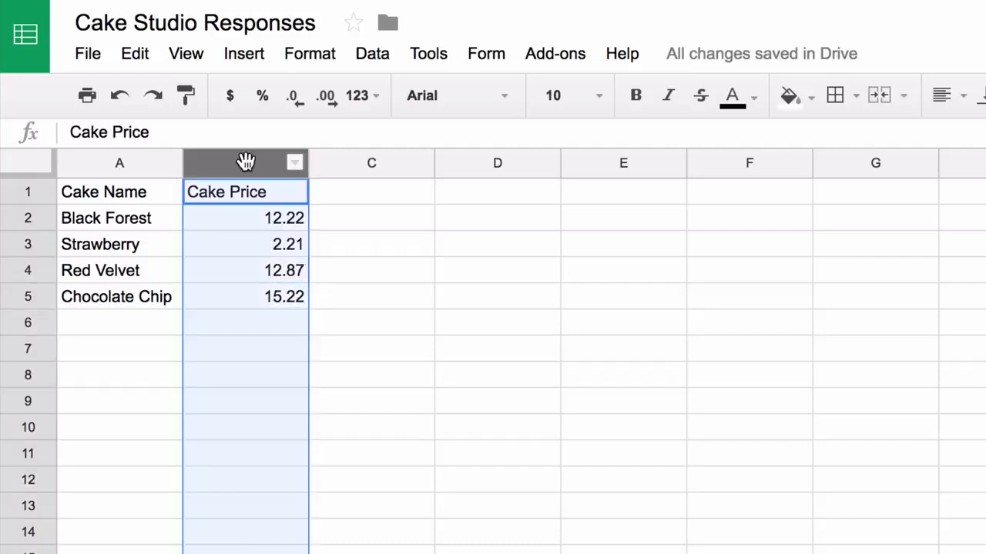
left_click(322, 52)
mouse_move(357, 97)
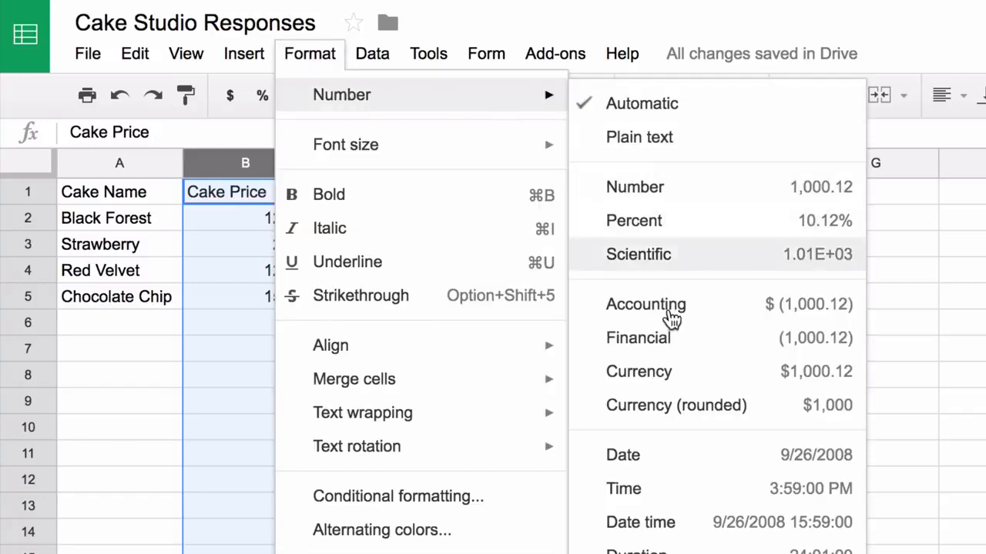
left_click(675, 374)
left_click(518, 308)
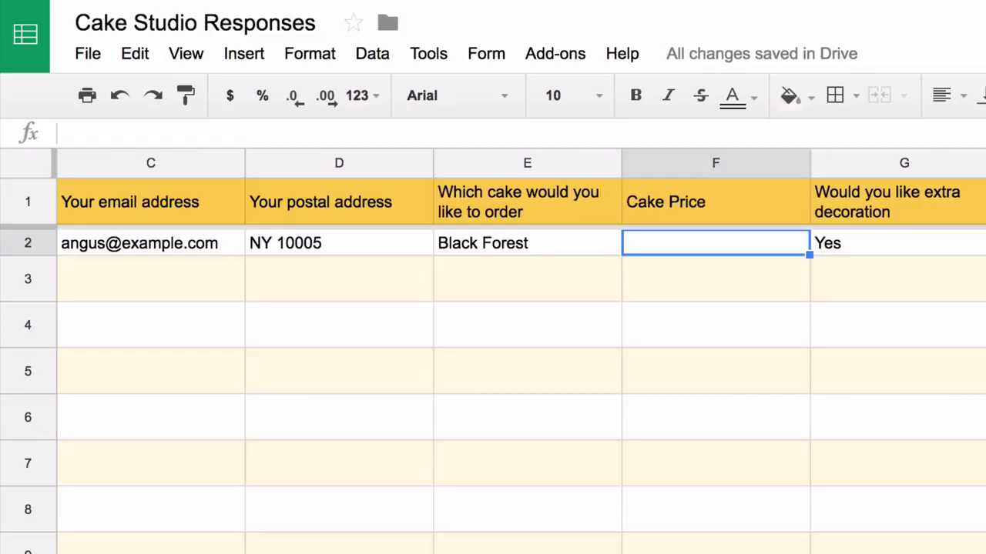
- Enter =VLOOKUP(E2,Price!A2:B5,2,FALSE) in F2 to fetch the ordered cake's price
type("=V")
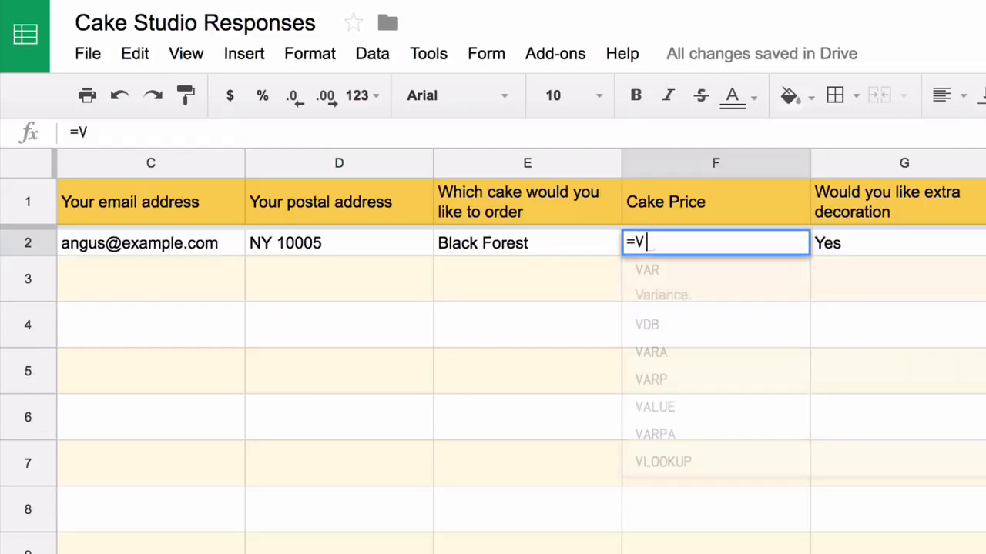
type("LOOKUP(")
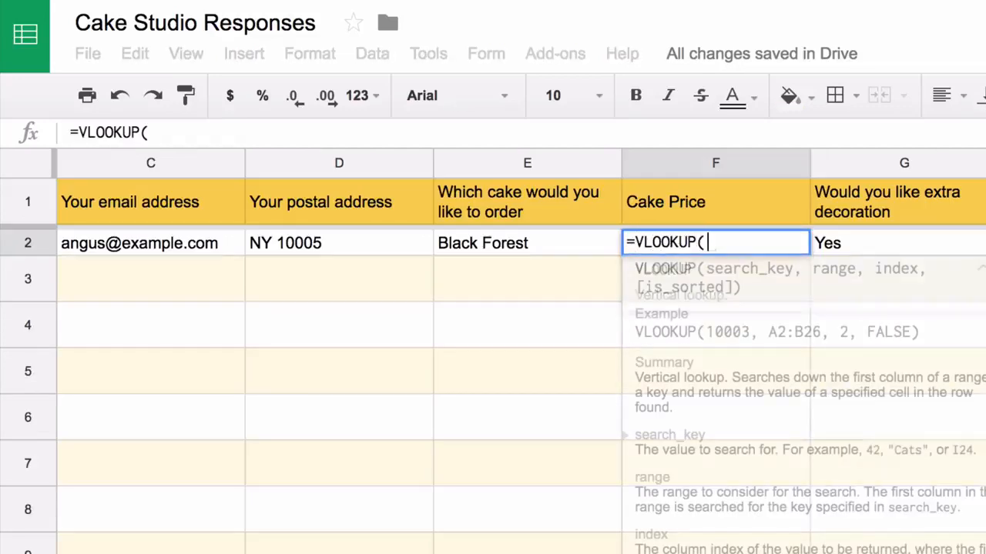
left_click(557, 243)
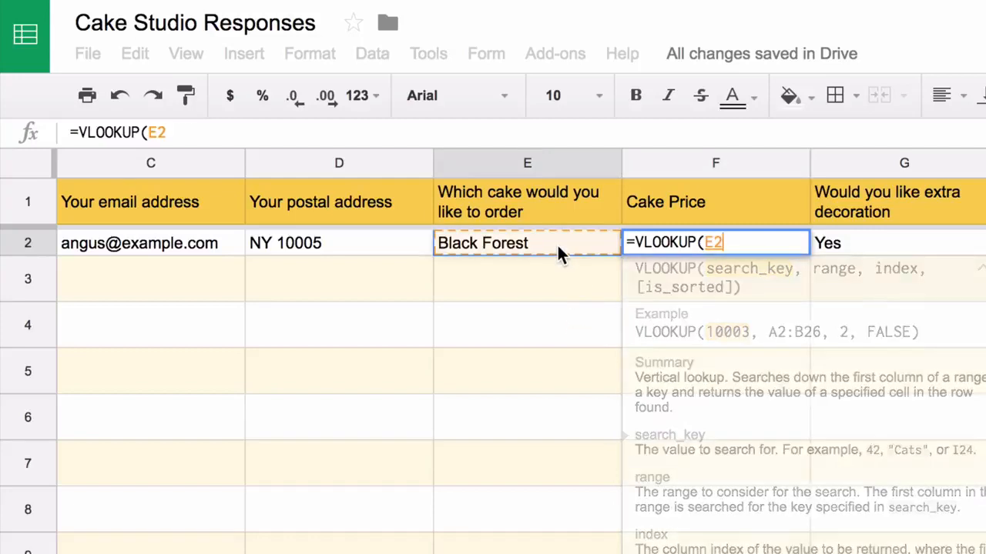
type(",")
left_click(349, 553)
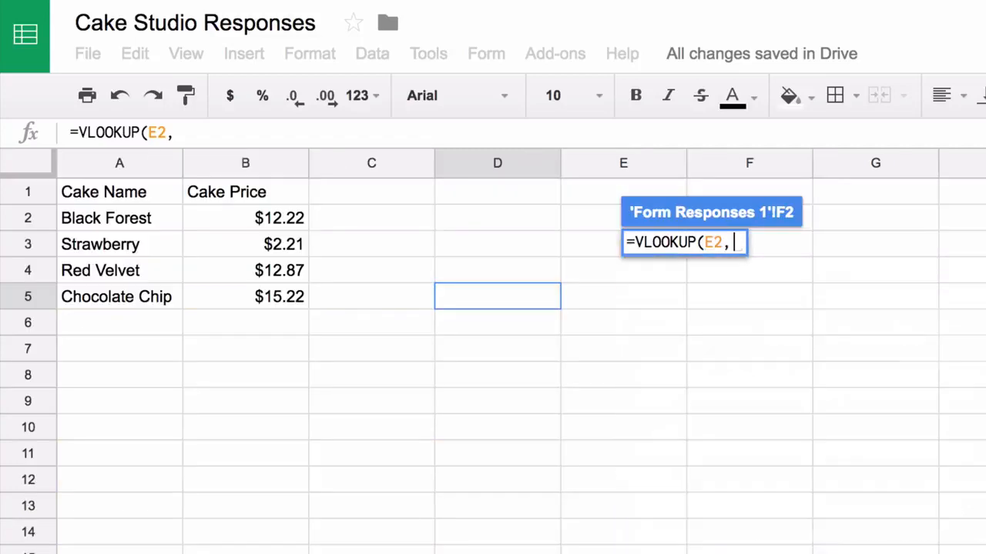
left_click_drag(135, 213, 278, 297)
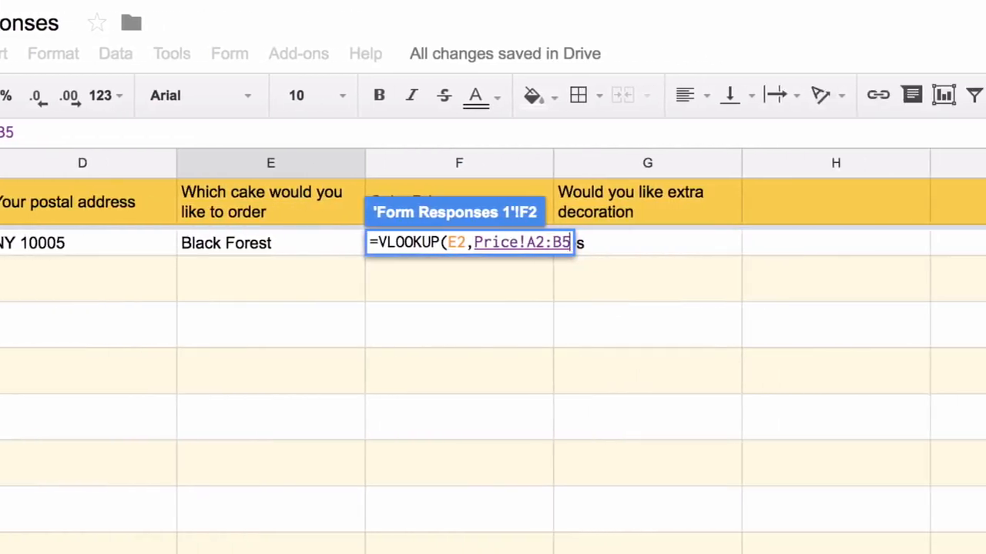
type(",")
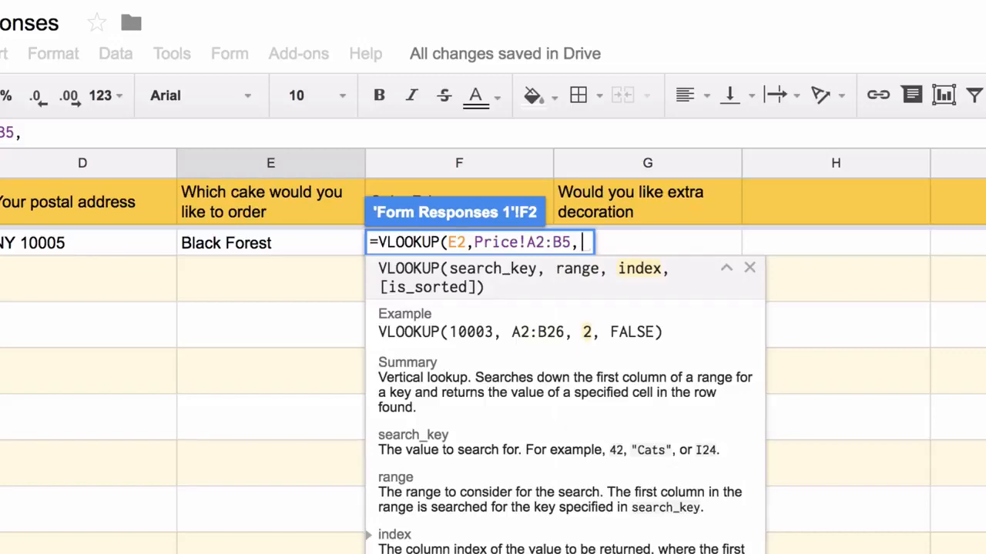
type("2,")
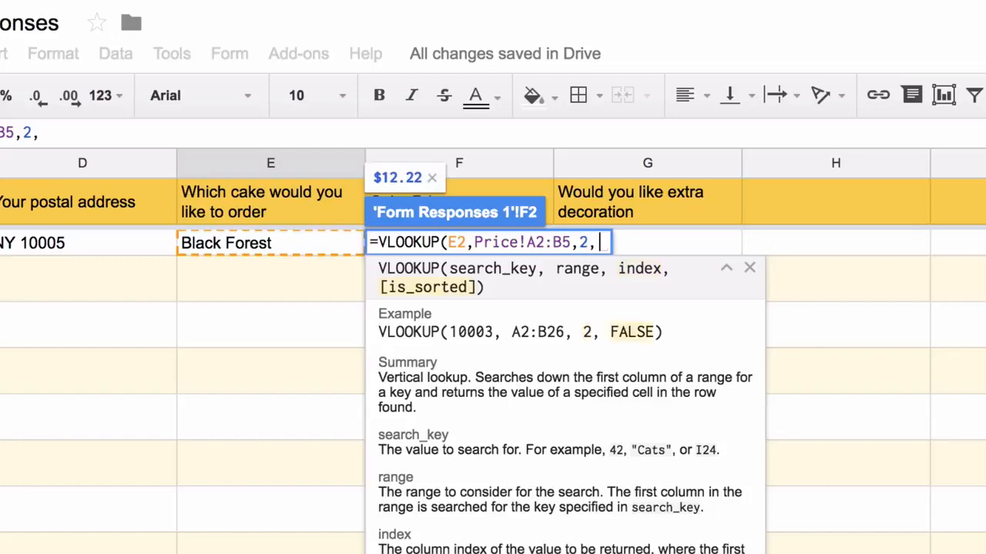
type("FALSE)")
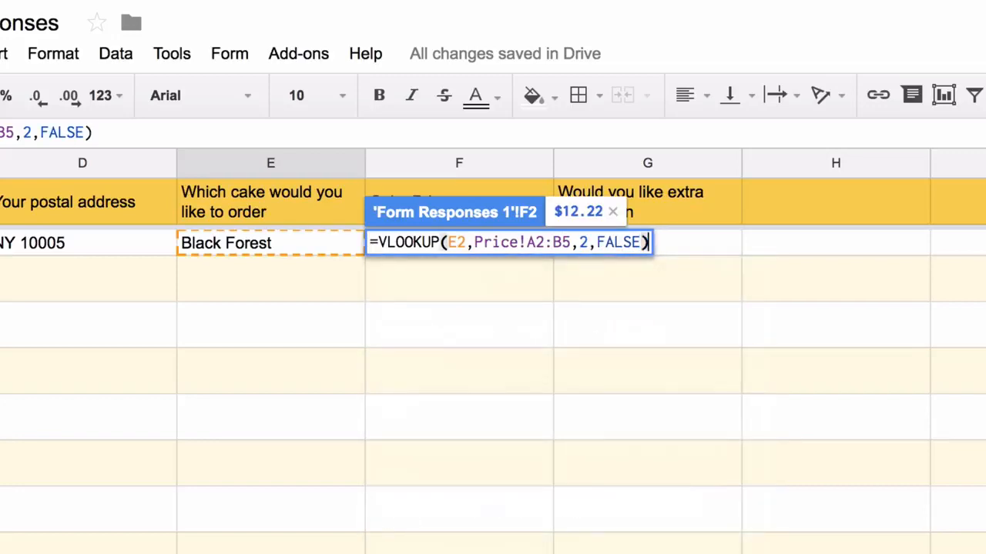
key("Return")
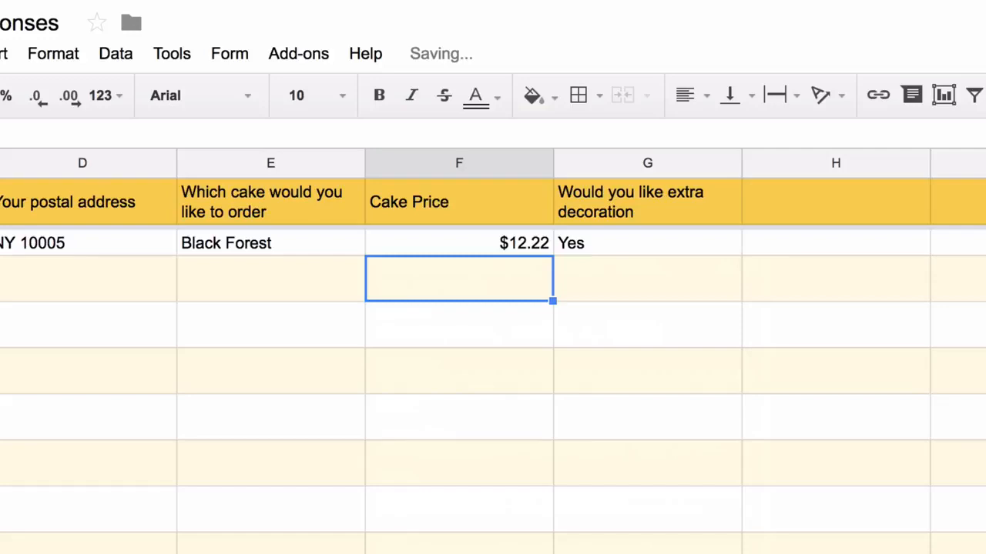
- Change the ordered cake in E2 to Strawberry and check F2 updates to $2.21
left_click(318, 248)
type("Straw")
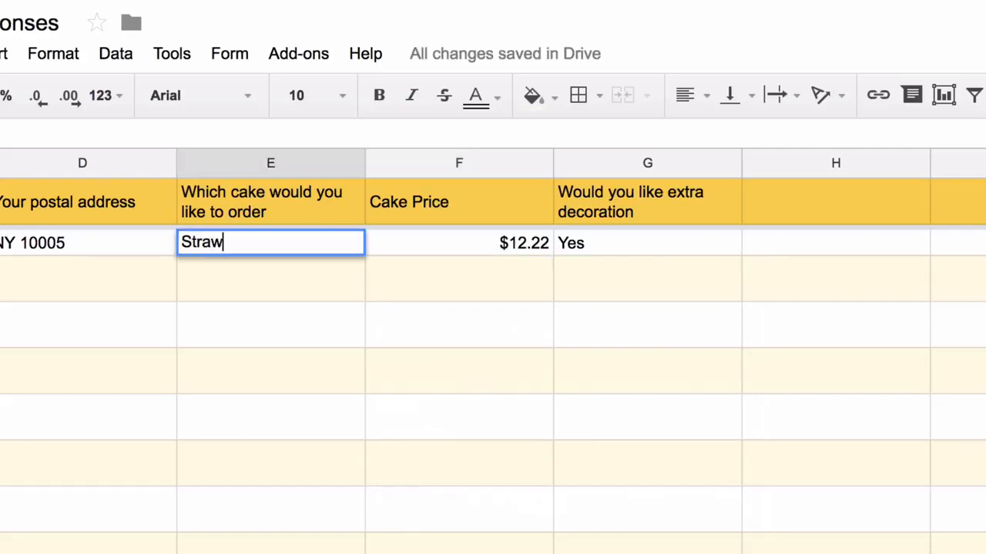
type("berry")
left_click(468, 262)
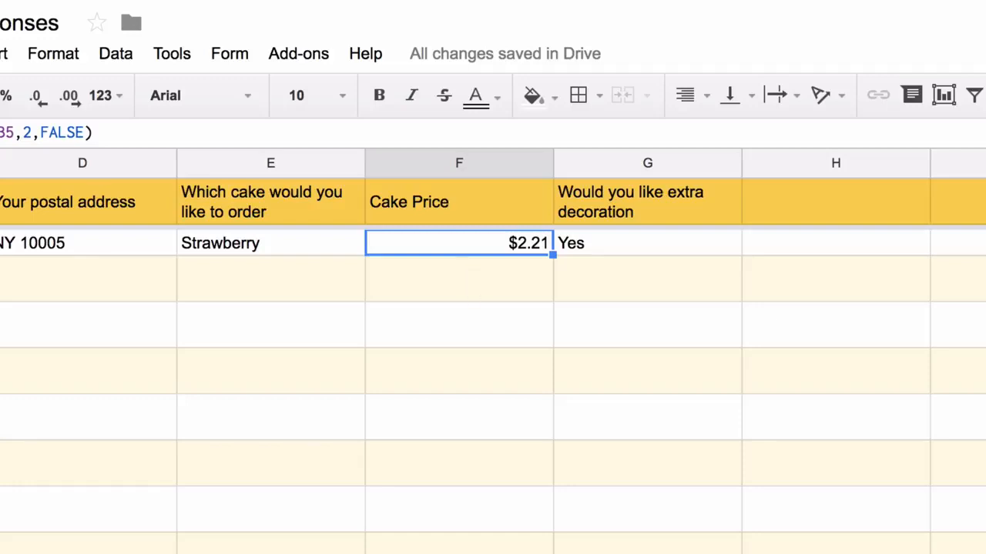
key("Return")
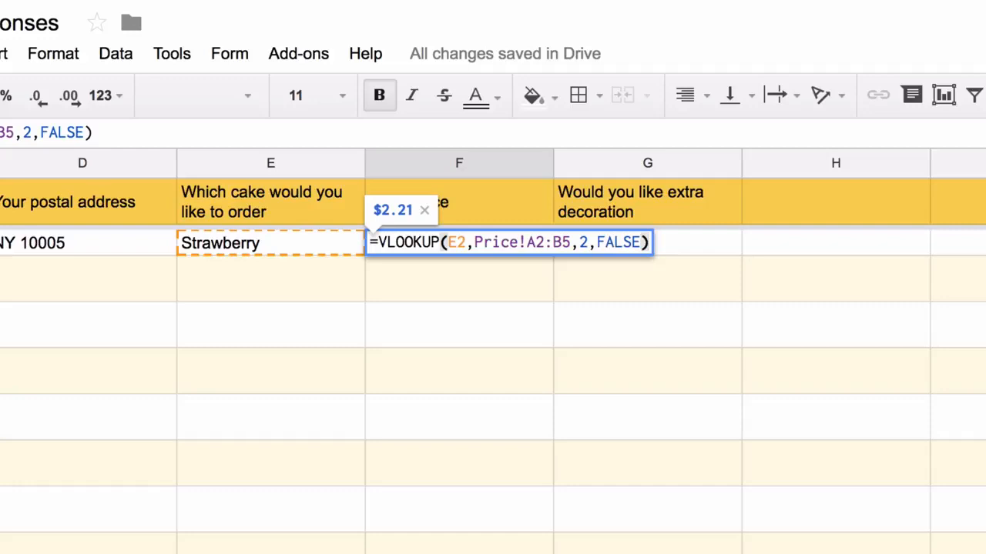
- Extend the F2 price lookup to E2:E and wrap it in ArrayFormula for the whole column
left_click(458, 242)
key("Right")
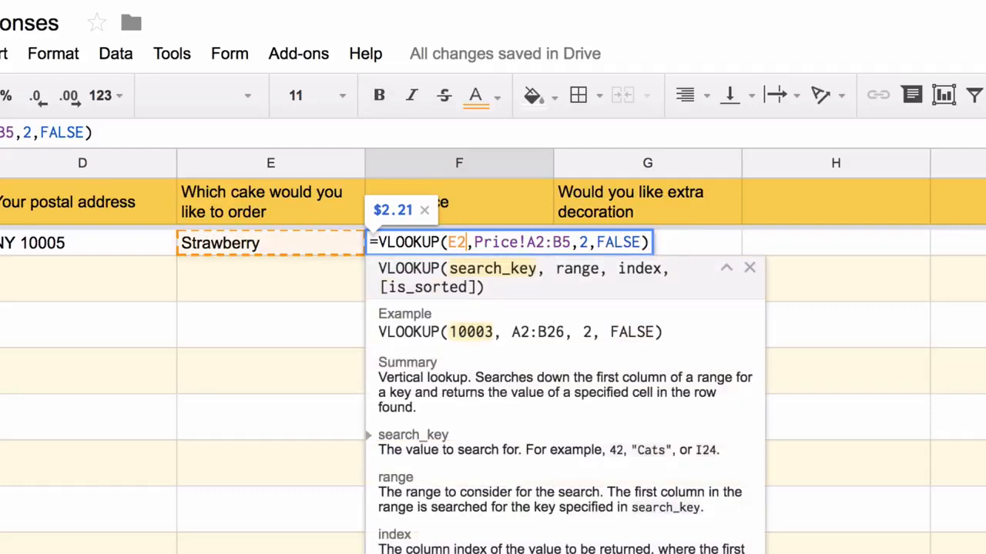
type(":E")
key("ctrl+shift+Return")
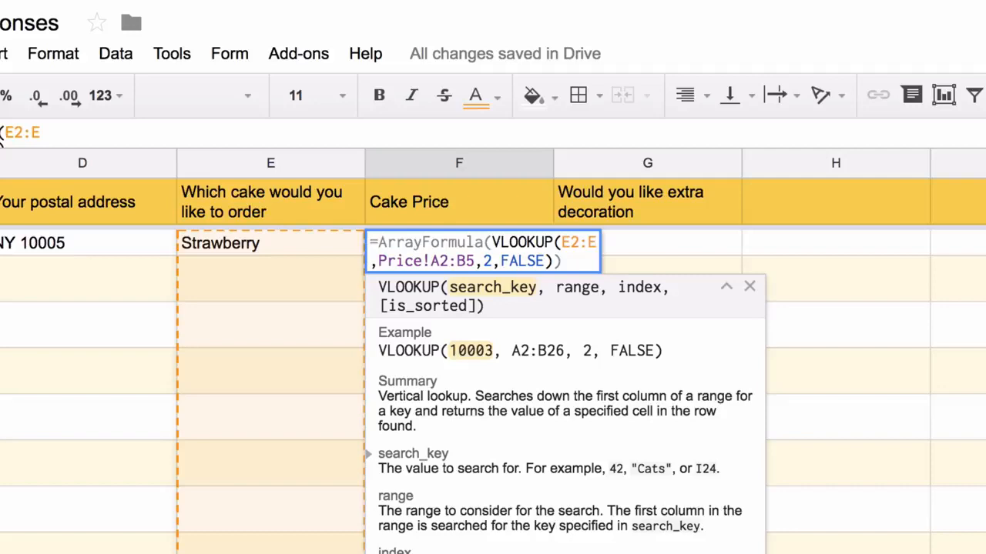
key("Return")
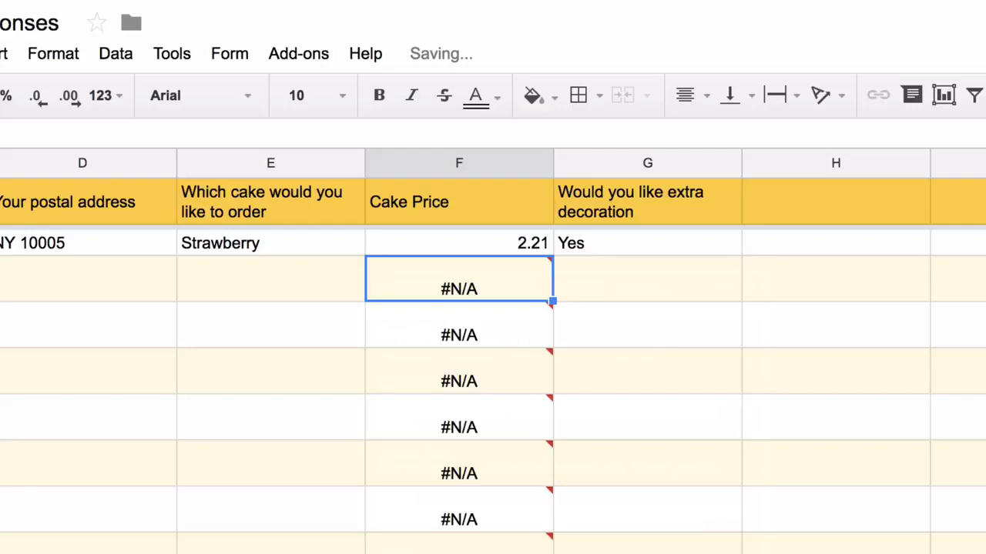
- Add an IF(NOT(ISBLANK(E2:E))) guard so empty order rows stay blank in Cake Price
key("Up")
key("Return")
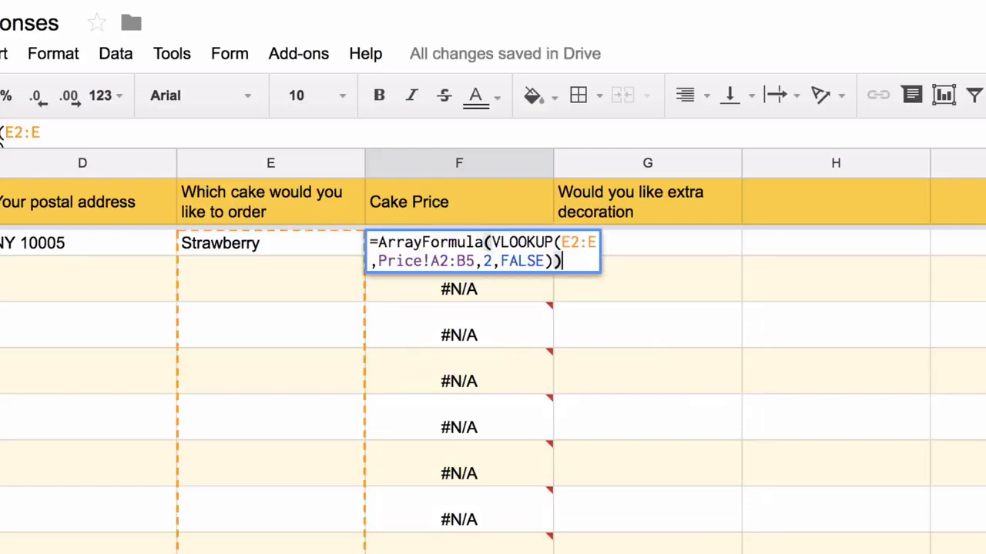
key("Right")
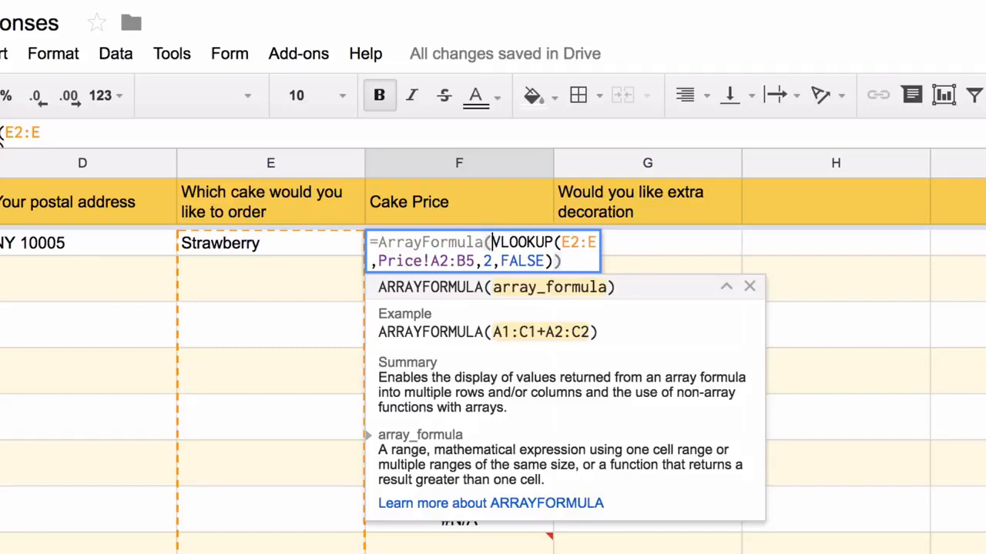
type("IF(NOT(IS")
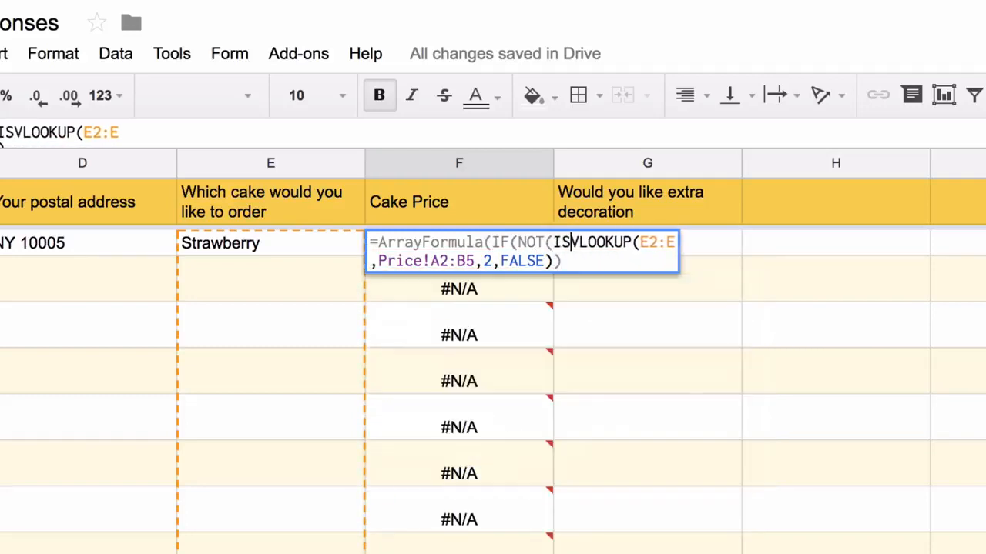
type("BLANK(")
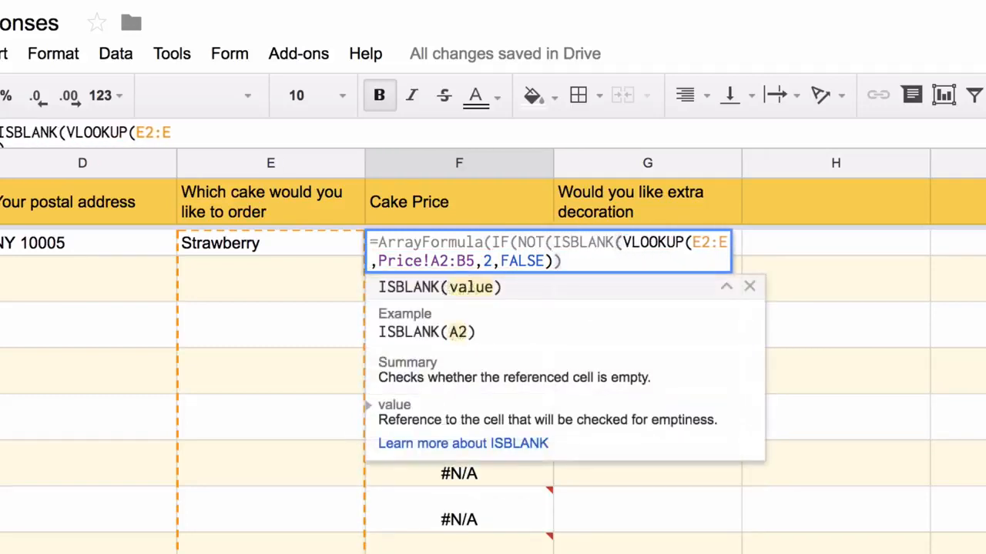
type("E")
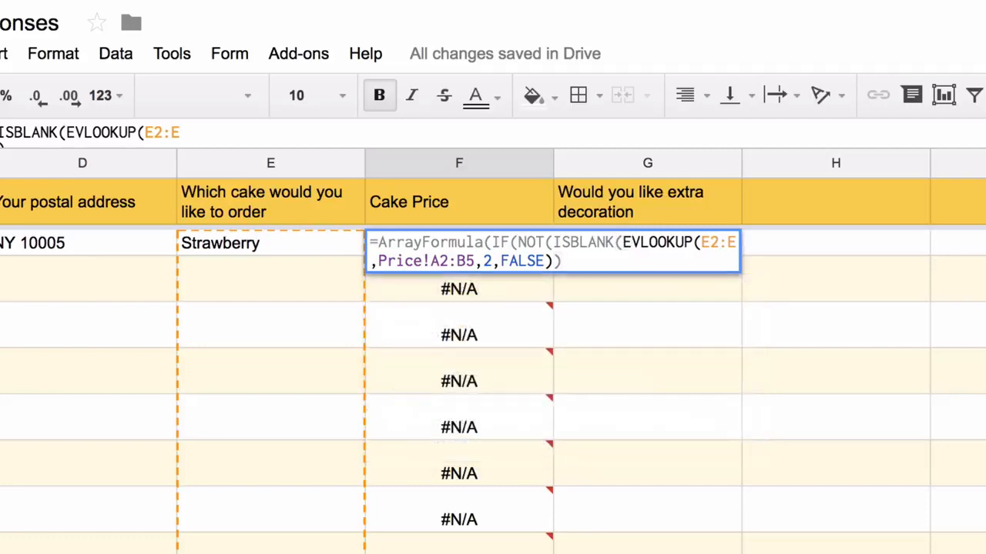
type("e")
key("BackSpace")
type("2:E")
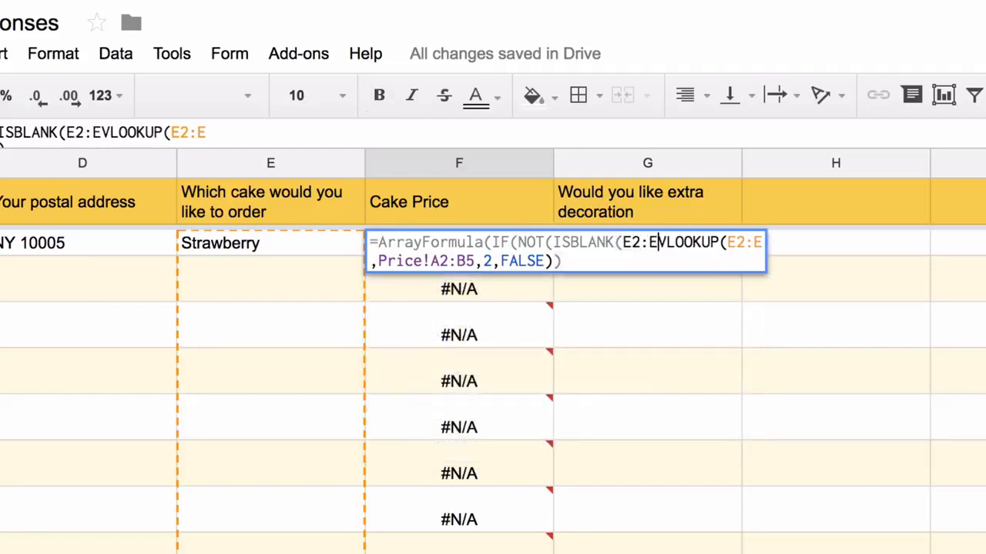
type(")), ")
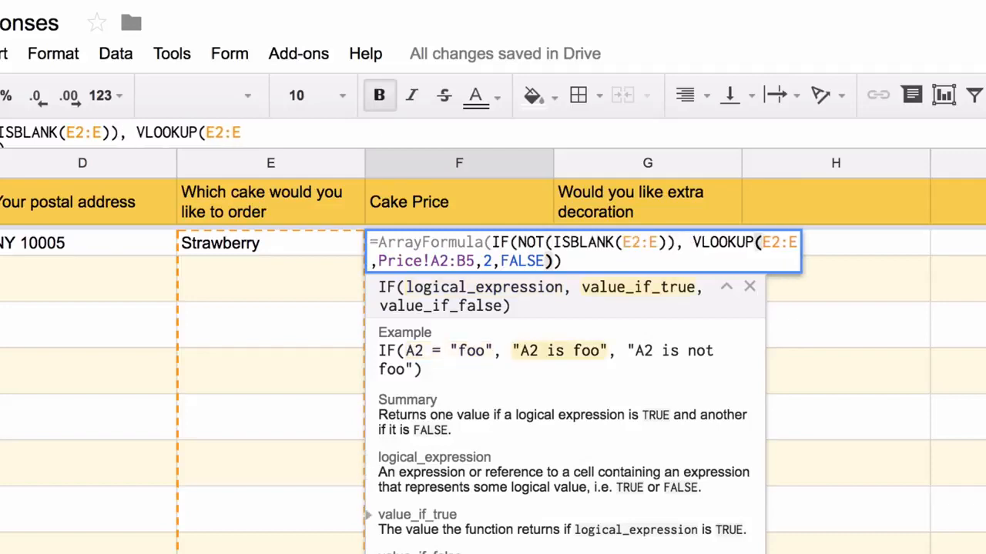
type(",")
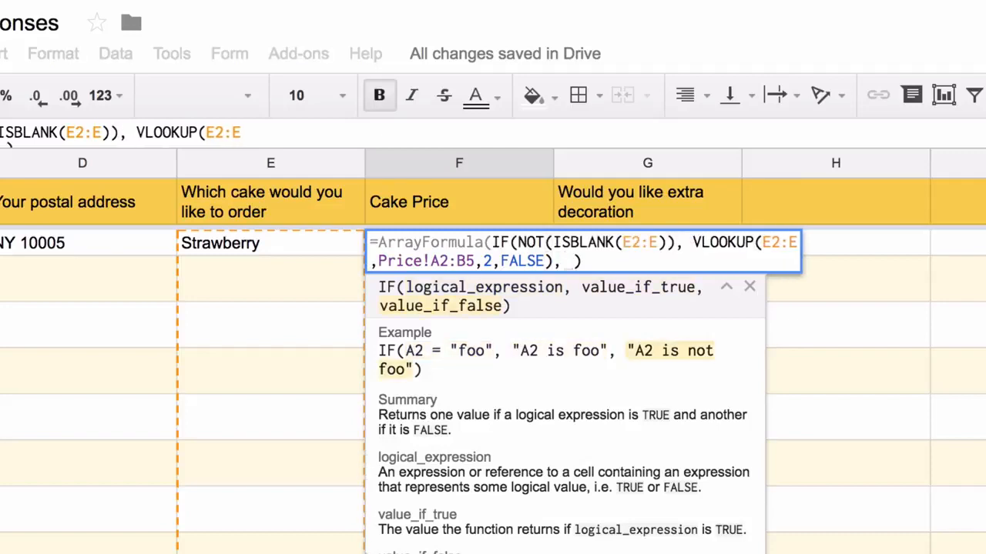
key("Return")
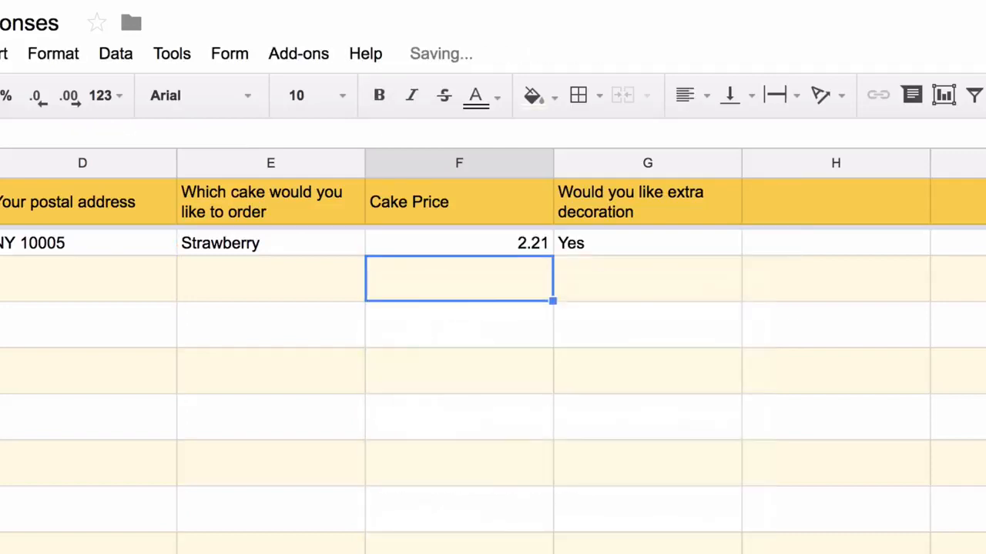
- Test the lookup by entering Red Velvet in E3, then delete the test entry
left_click(271, 279)
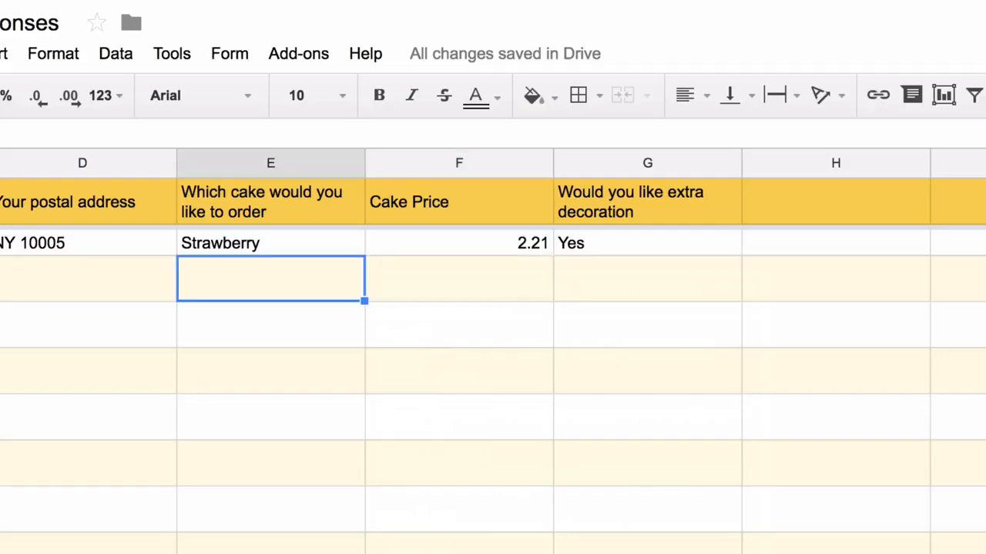
type("Red Ve")
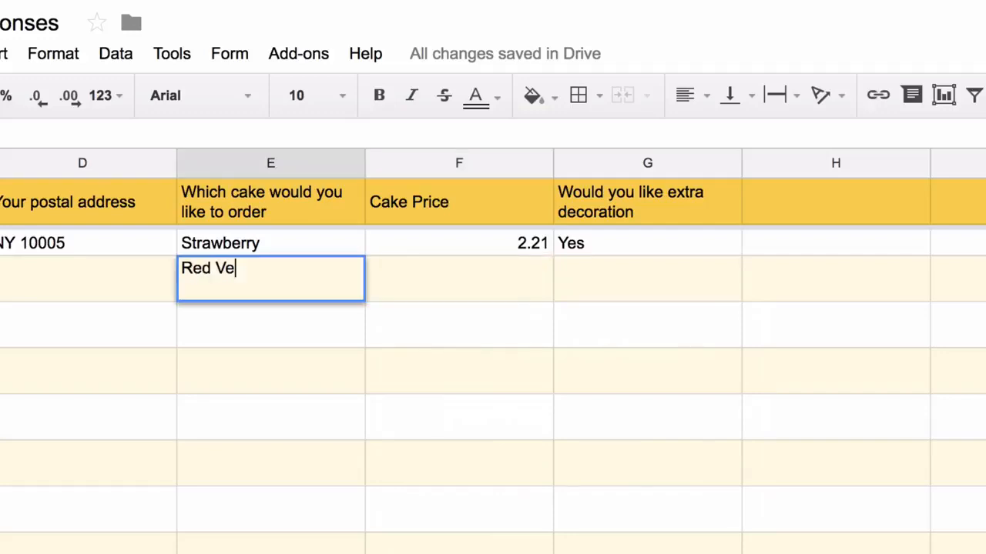
type("lvet")
key("Return")
left_click(271, 279)
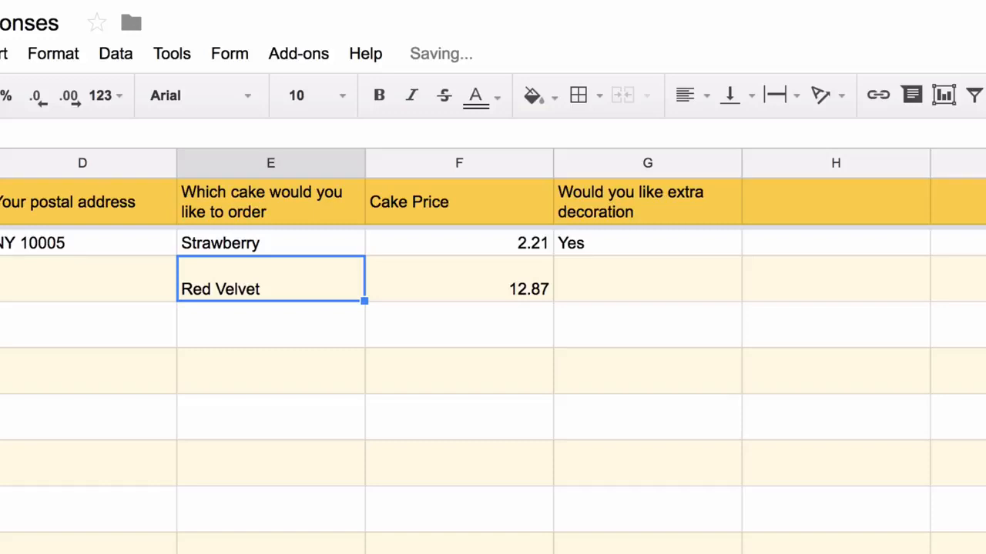
key("Delete")
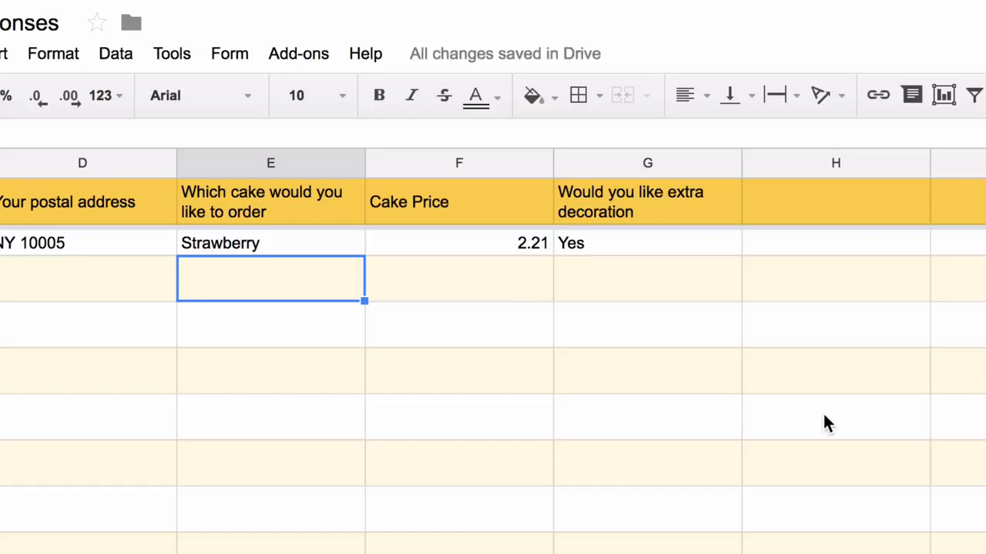
scroll(824, 422, "right", 3)
- Put the header 'Decoration Charges' in H1
left_click(476, 200)
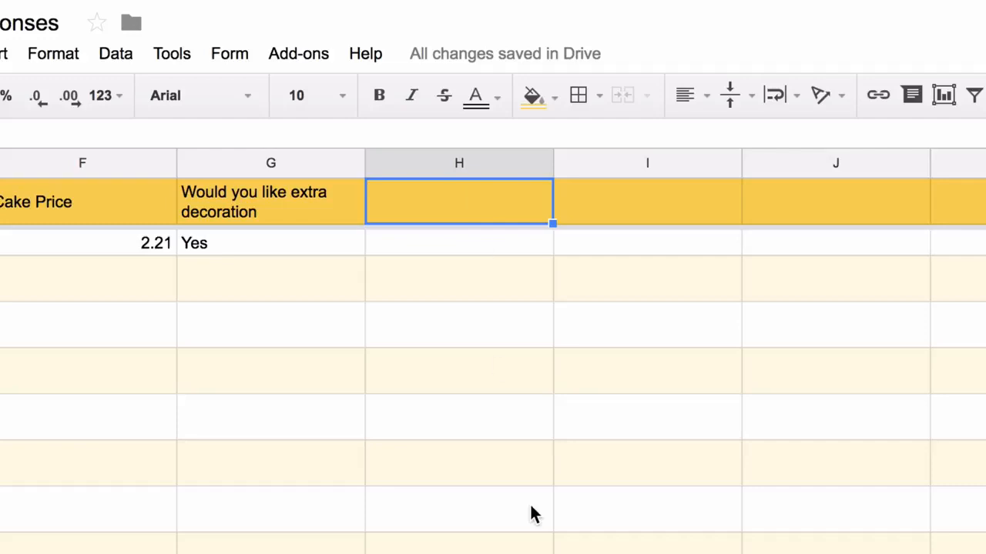
type("Decoration")
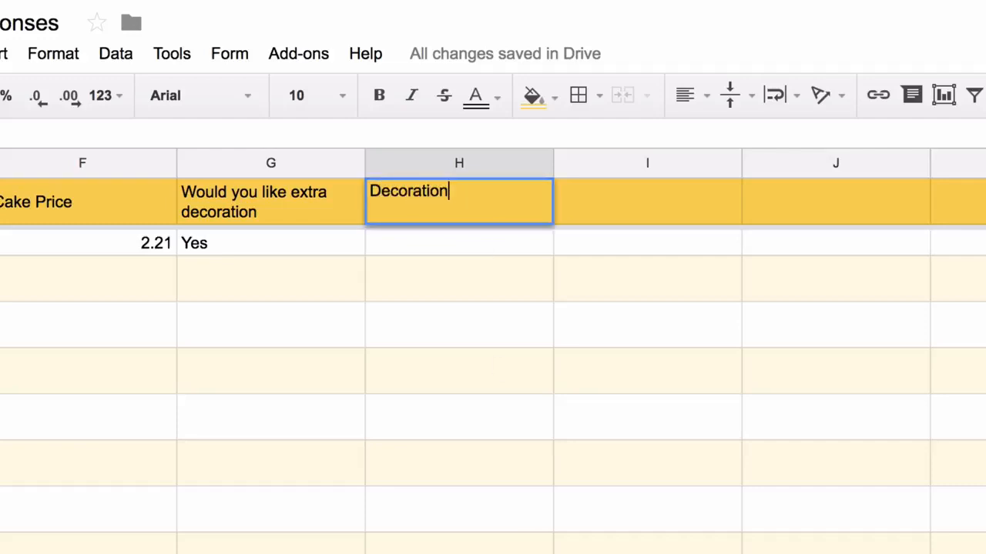
type(" Charges")
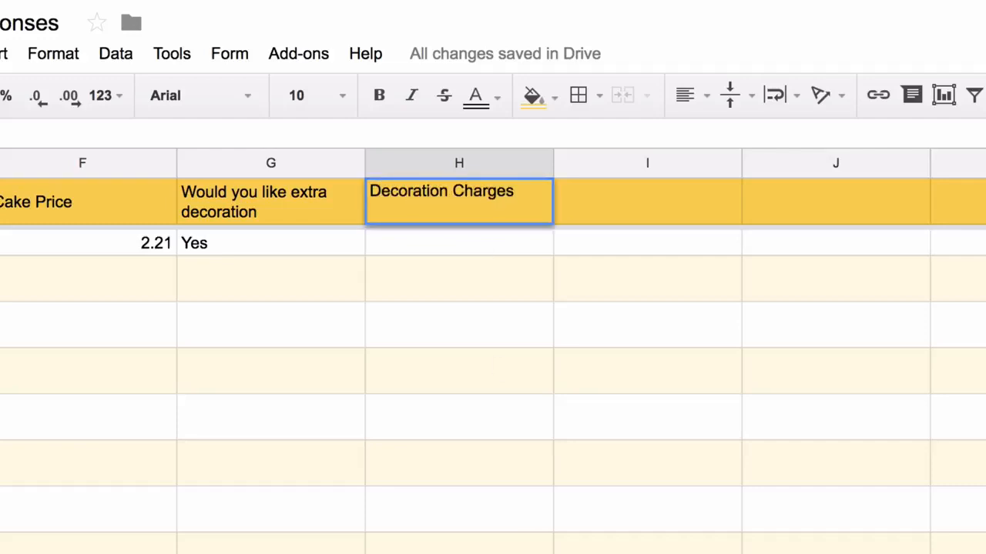
key("Return")
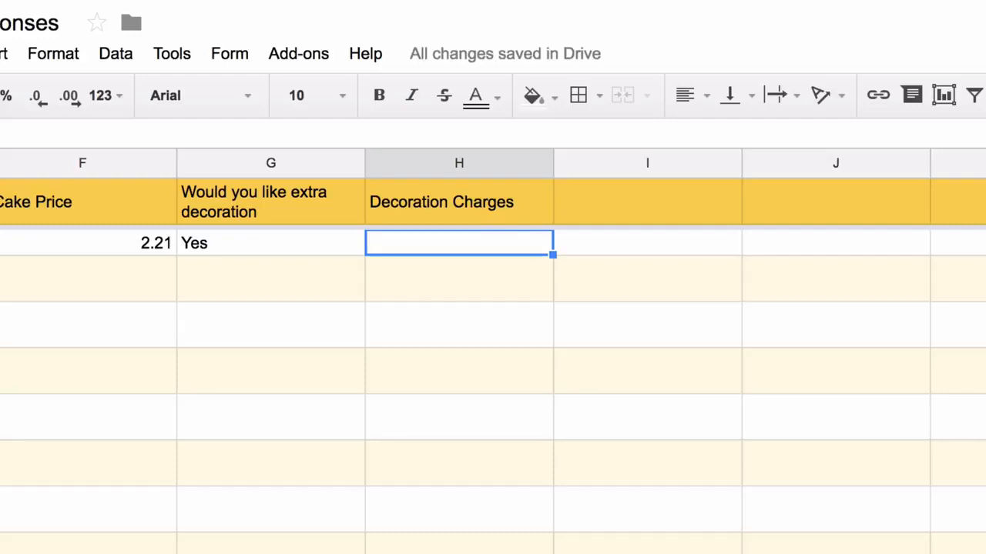
- In H2 enter =ArrayFormula(if(not(isblank(G2:G)), if(G2:G="Yes", 99,),)) to charge 99 per Yes
type("=if(")
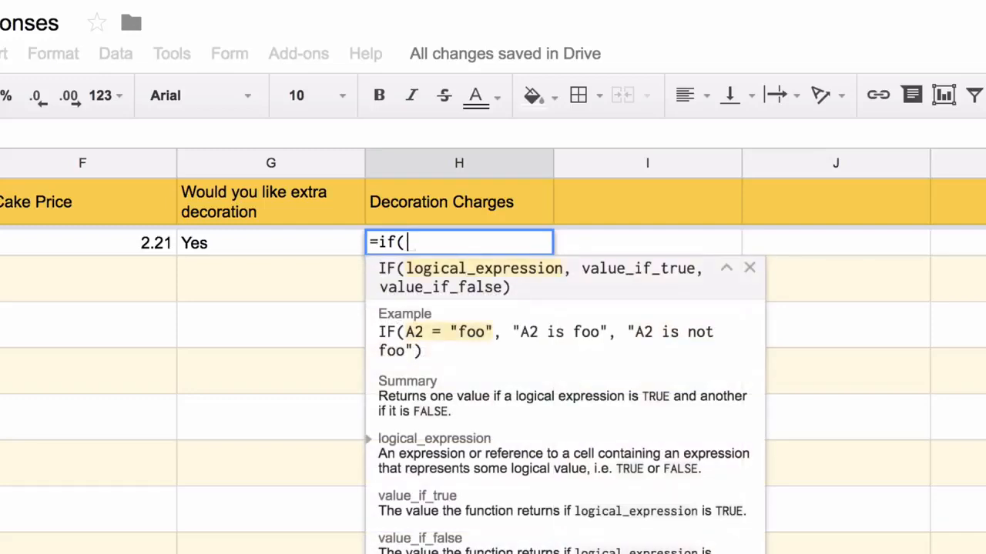
type("G2:G=\"U")
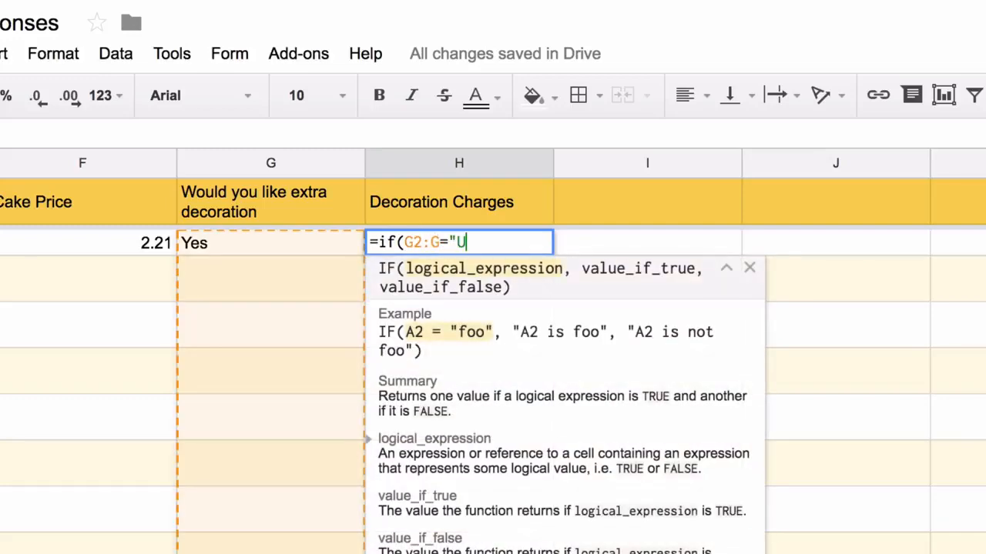
key("BackSpace")
type("Yes\", 99, ")
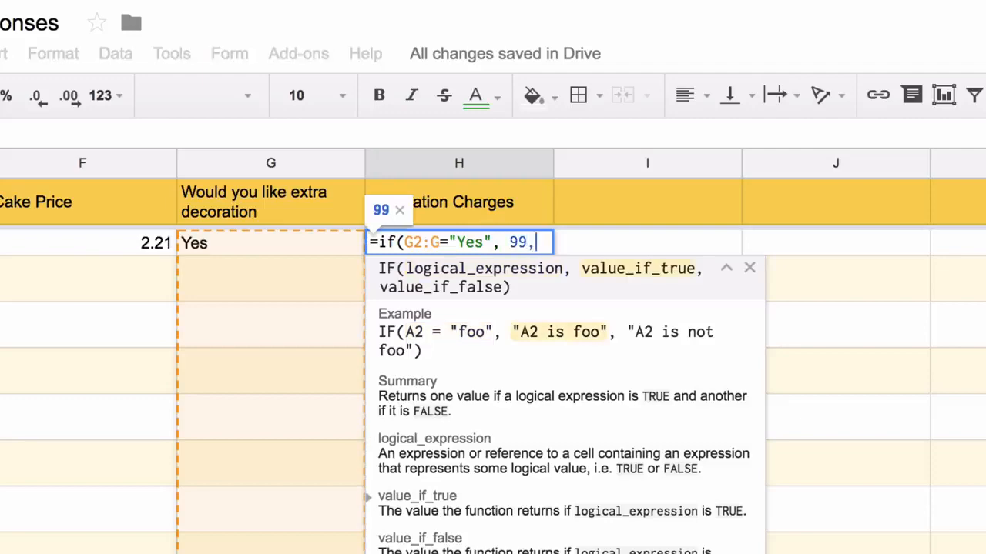
type(")")
key("ctrl+shift+Return")
key("Left")
key("Left")
key("Left")
key("Left")
key("Left")
key("Left")
key("Left")
key("Left")
key("Left")
key("Left")
key("Left")
key("Left")
key("Left")
key("Left")
key("Left")
key("Left")
key("Left")
key("Left")
key("Left")
key("Left")
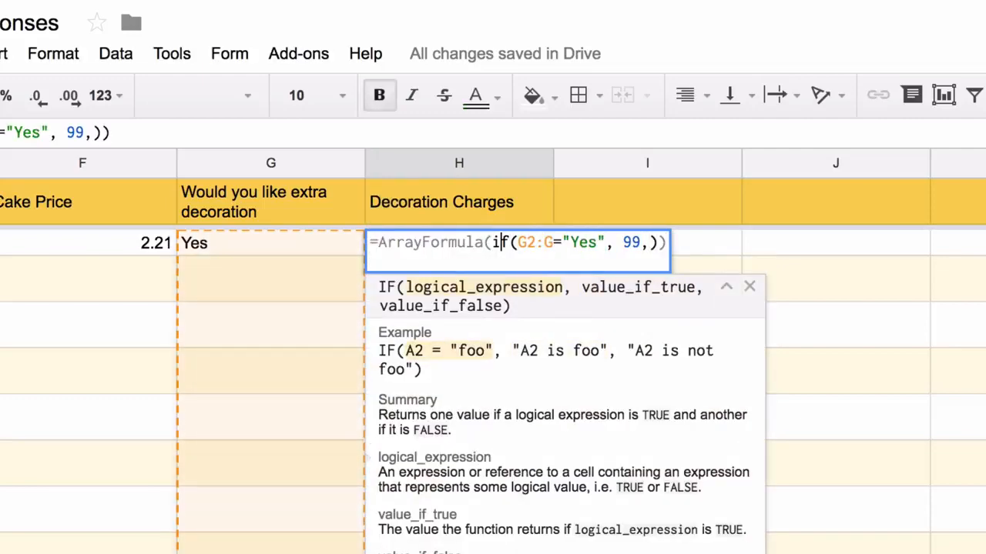
type("if(not(isblank(")
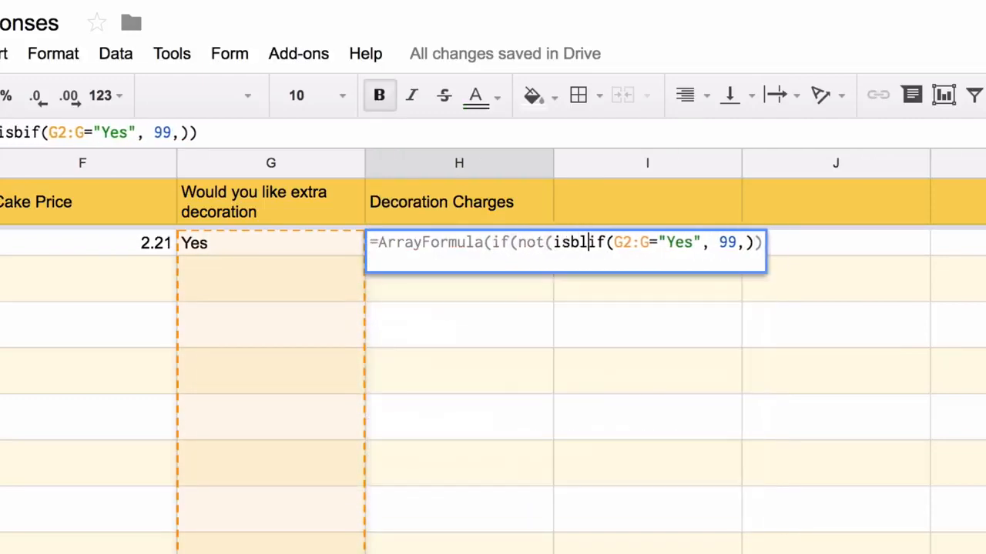
type("g2:g)),")
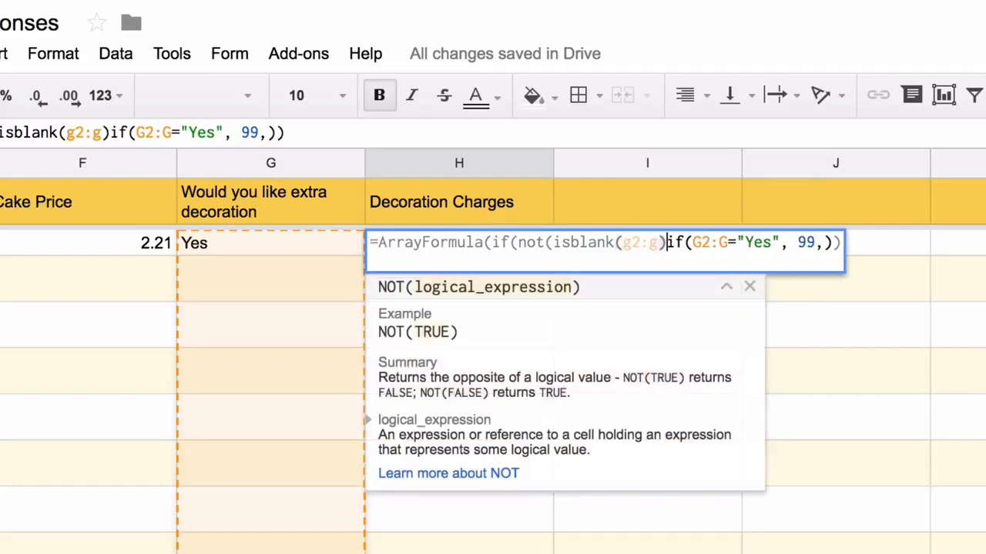
key("Right")
key("Right")
key("Right")
key("Right")
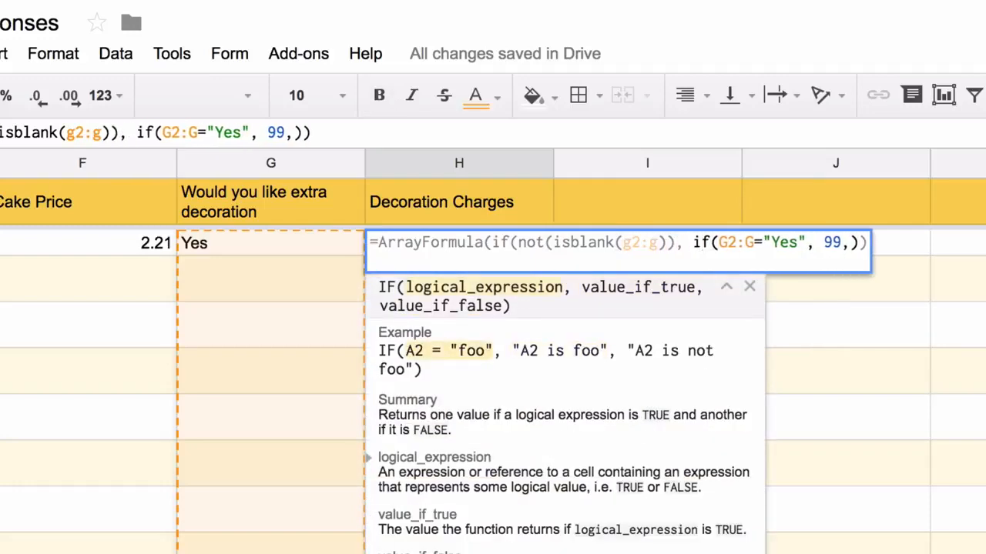
key("Right")
key("Right")
key("Right")
key("Right")
key("Right")
key("Right")
key("Right")
key("Right")
key("Right")
key("Right")
key("Right")
key("Right")
key("Right")
key("Right")
key("Right")
type(",")
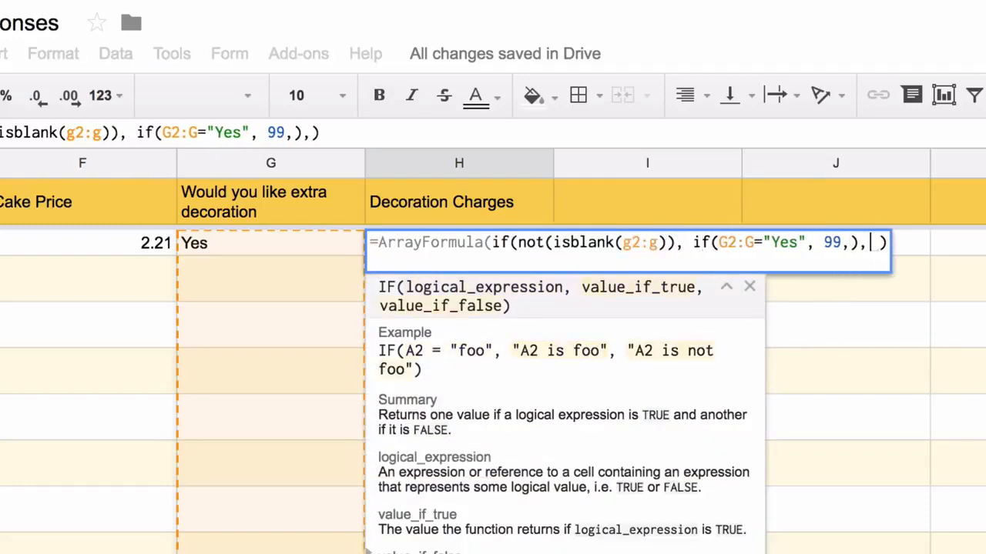
key("Return")
key("Up")
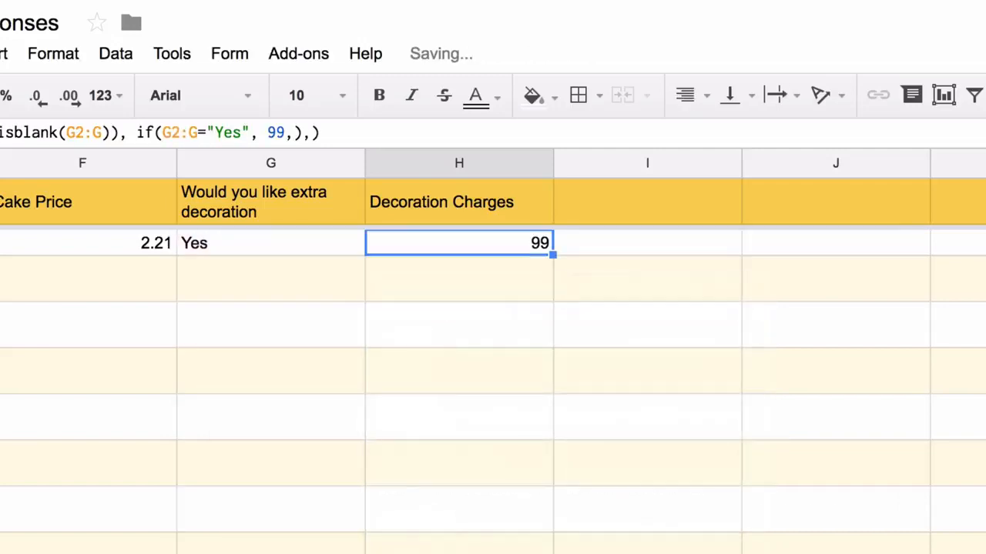
key("Up")
key("Right")
- Put the header 'Tax' in I1
type("Tax")
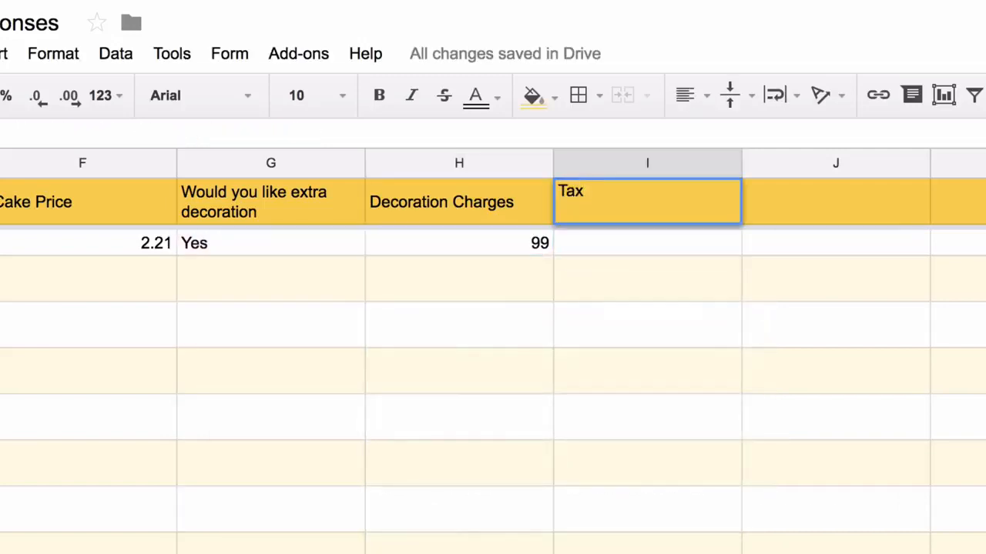
key("Return")
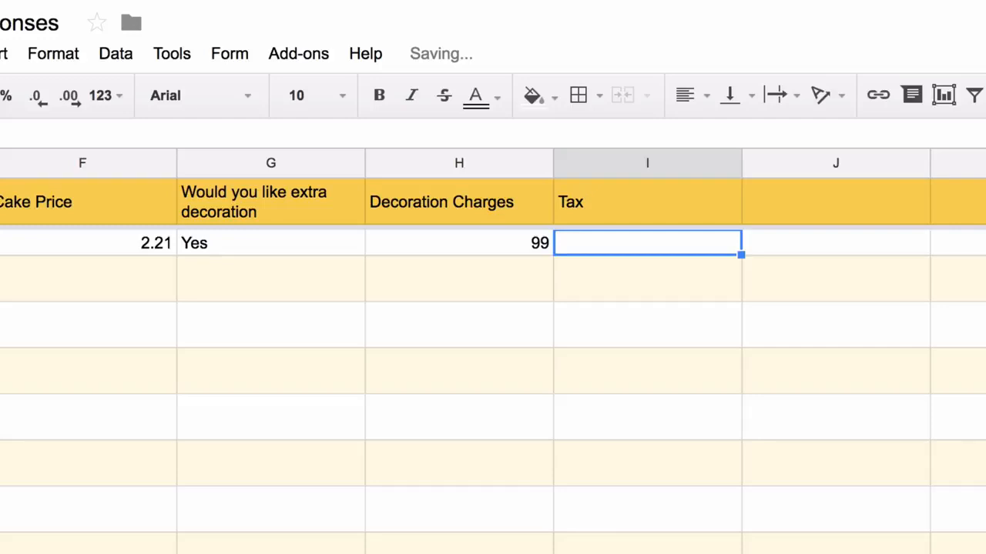
key("Up")
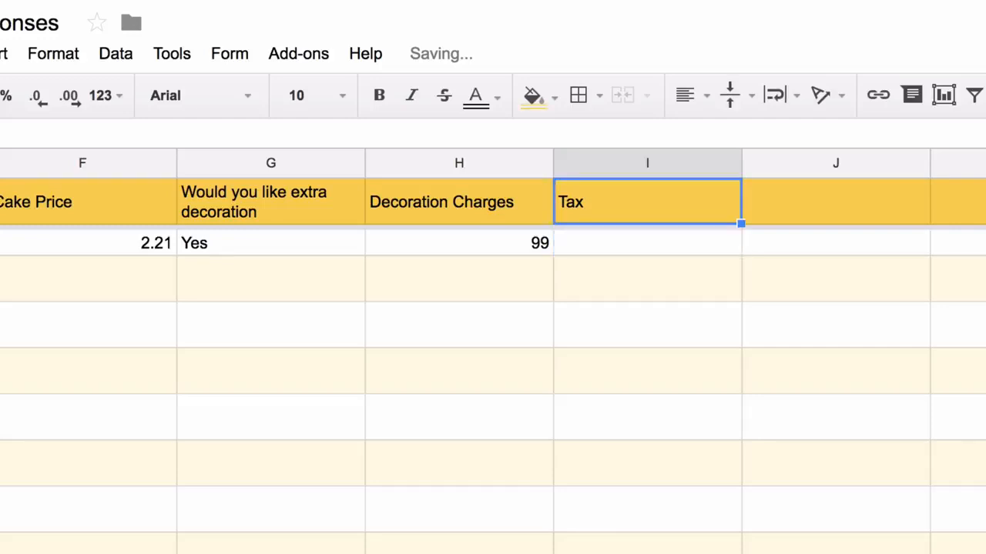
key("Down")
- In I2 build the array formula (F2:F+H2:H)*0.18 for 18% tax
type("=F2")
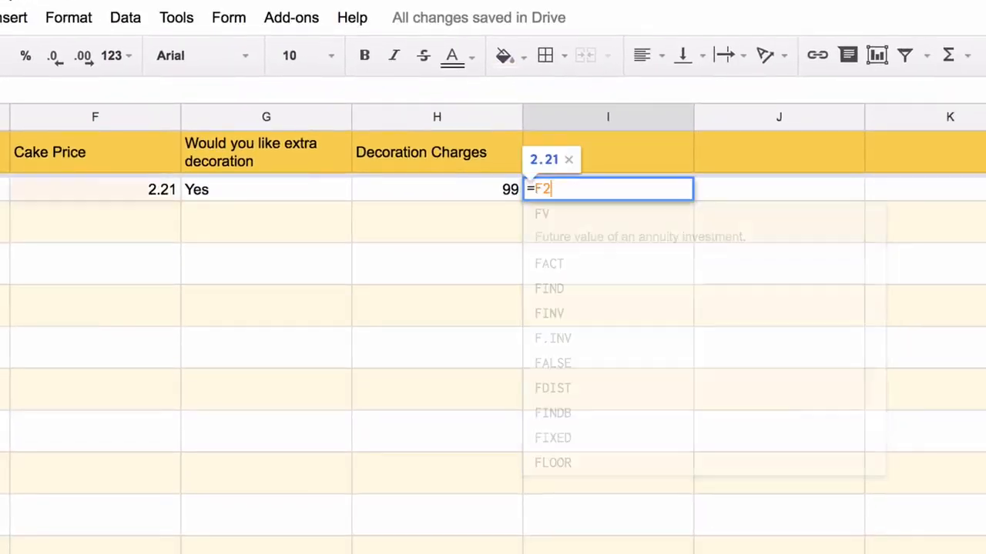
type(":F+H2")
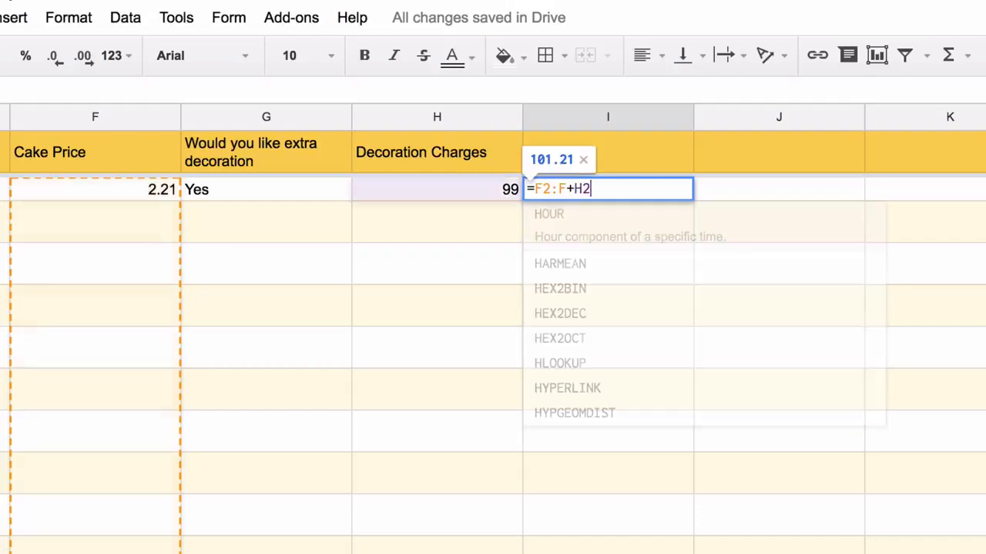
type(":H)")
key("Left")
key("Left")
key("Left")
key("Left")
key("Left")
key("Left")
key("Left")
key("Left")
key("Left")
key("Left")
type("*")
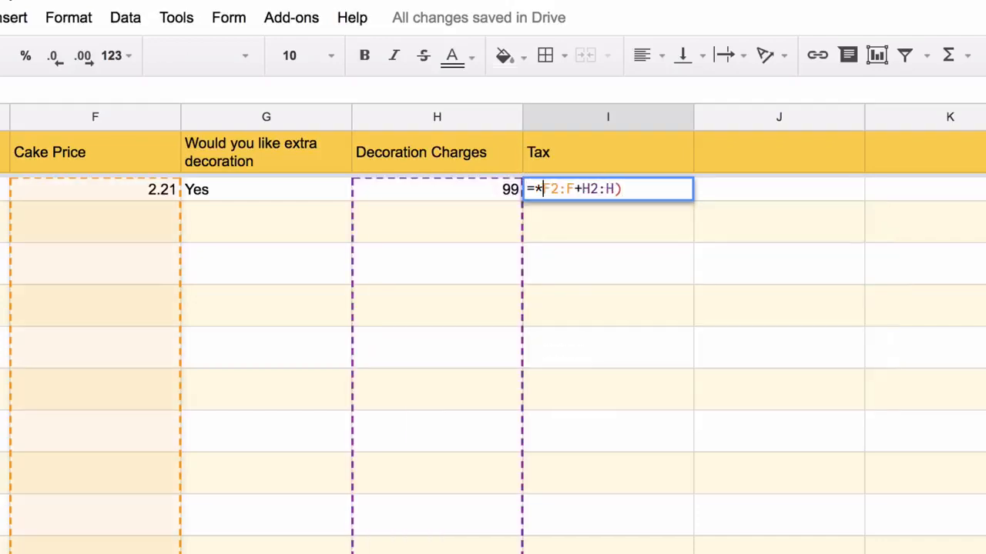
key("End")
key("Left")
key("Left")
key("Left")
key("Left")
key("Left")
key("Left")
key("Left")
key("Left")
key("Left")
key("Left")
key("BackSpace")
type("(")
key("End")
type("*.18")
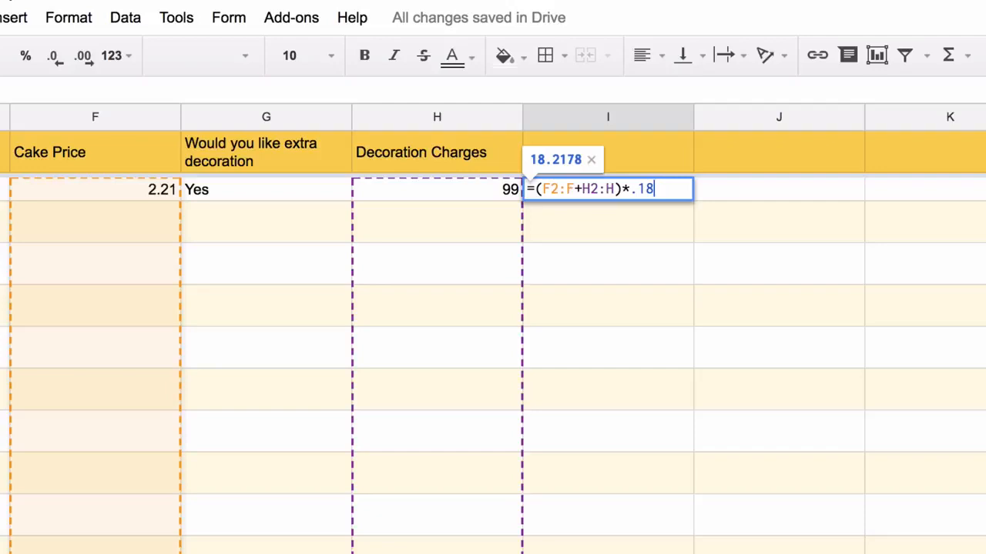
key("ctrl+shift+Return")
- Wrap the tax in if(not(isblank(F2:F))) for filled rows, and label J1 'Total Amount'
type("if(not(isbl")
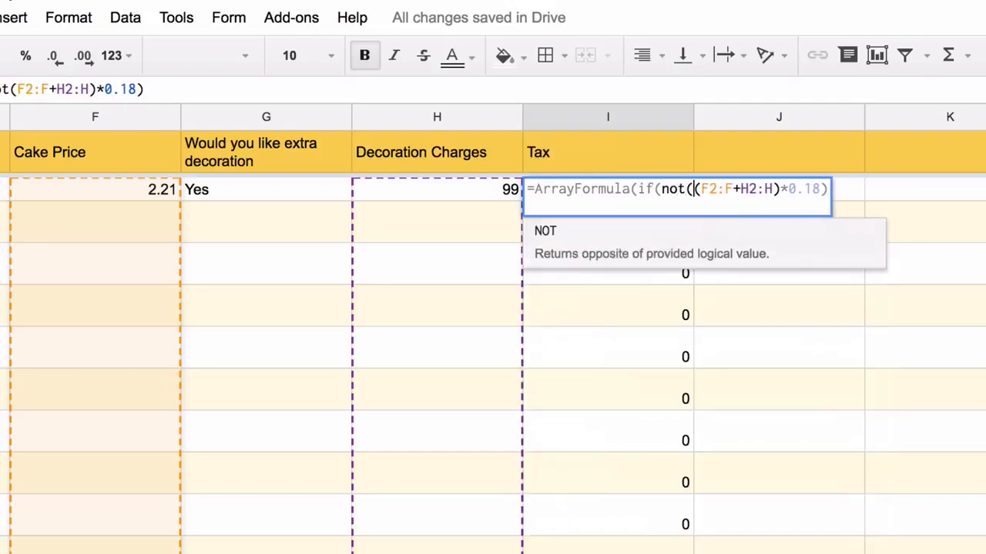
type("ank(f2:f")
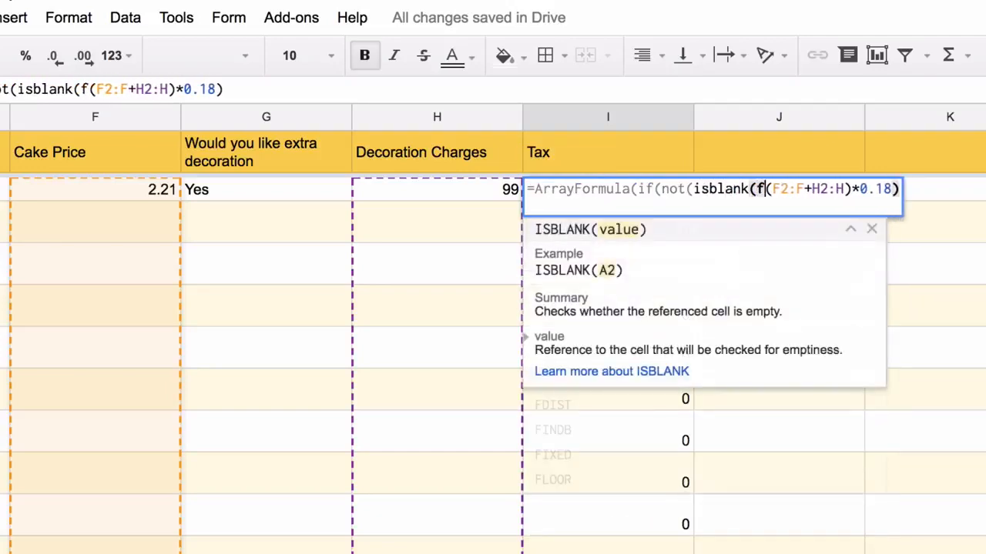
type(")")
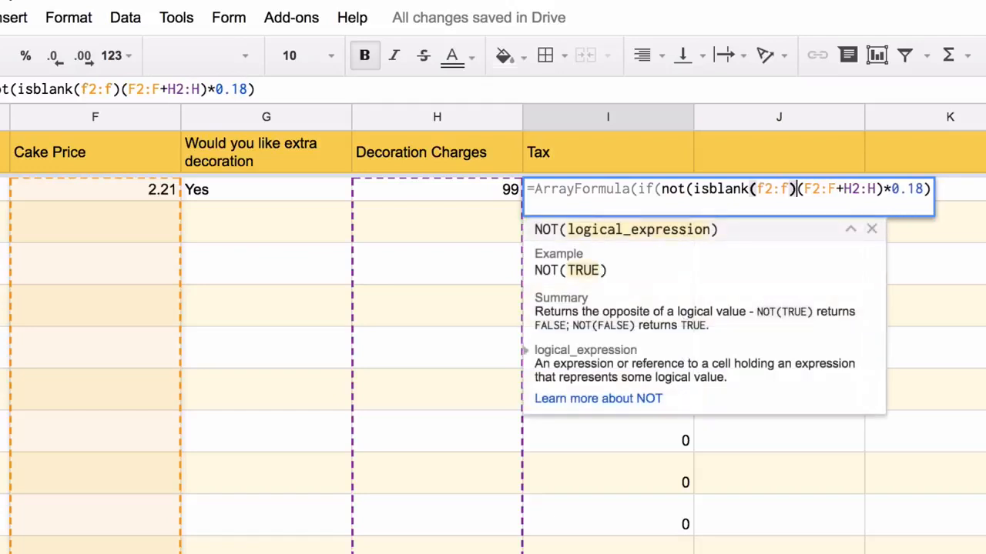
type("),")
left_click(947, 188)
type(",")
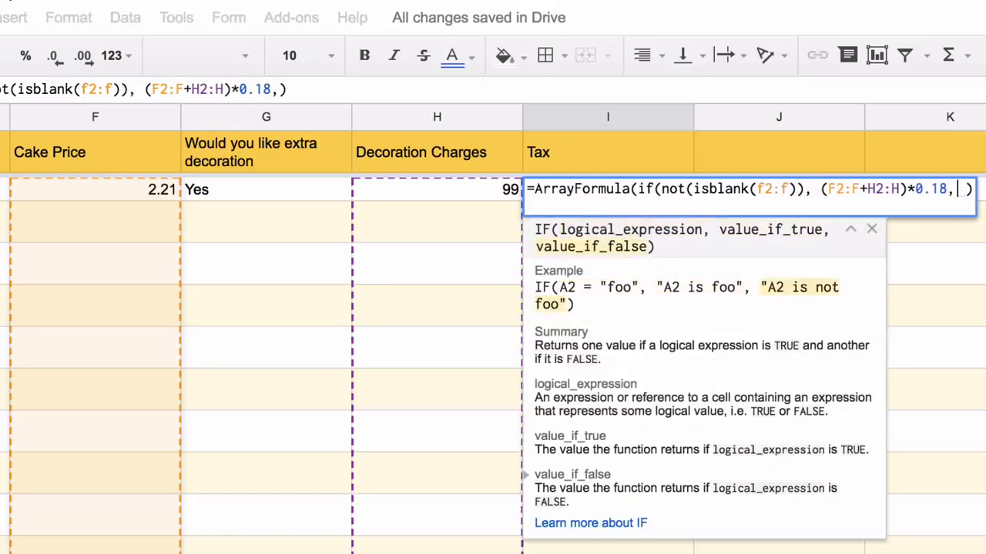
key("Right")
key("BackSpace")
key("BackSpace")
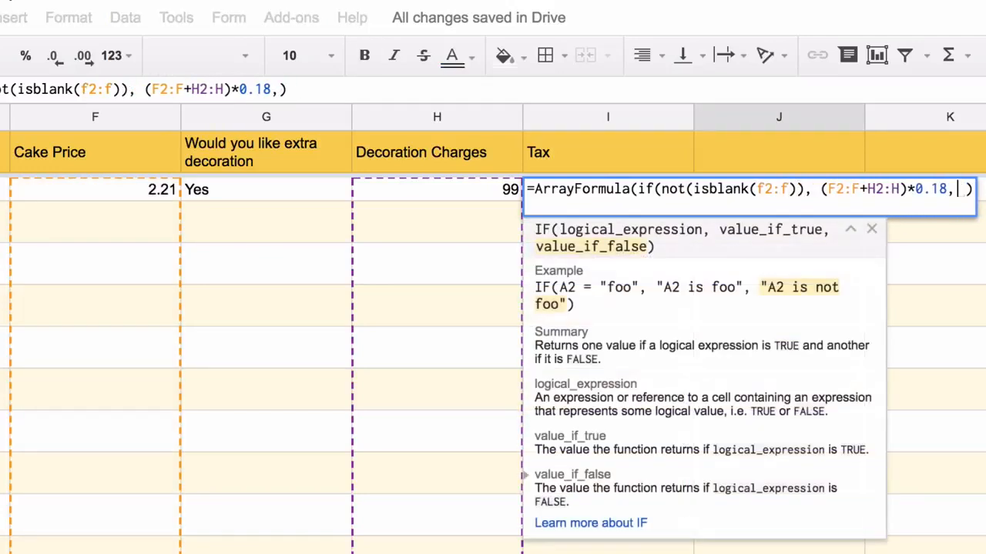
key("Right")
key("BackSpace")
key("BackSpace")
key("Return")
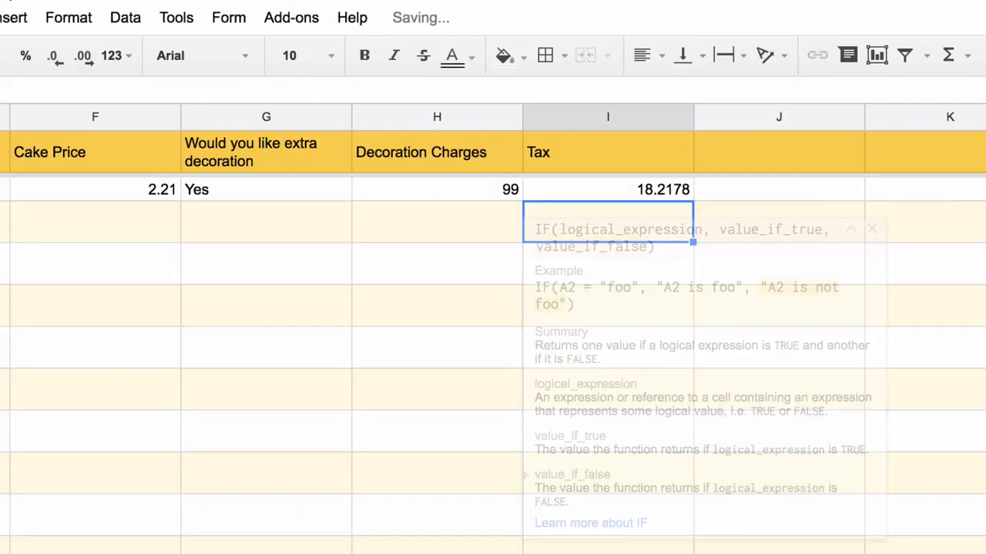
left_click(763, 154)
type("Total Am")
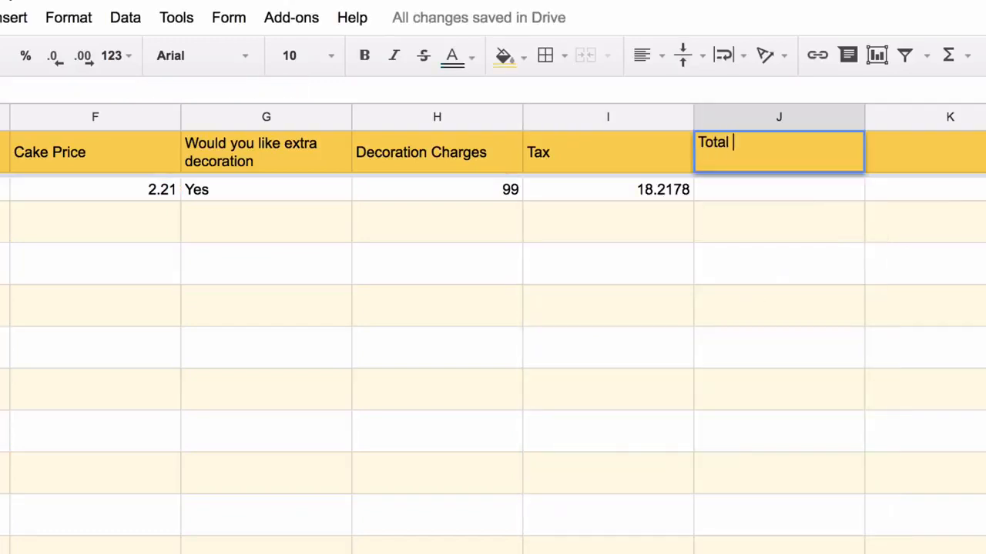
type("ount")
- In J2 enter the array sum F2:F+H2:H+I2:I for the total amount
key("Return")
type("=f")
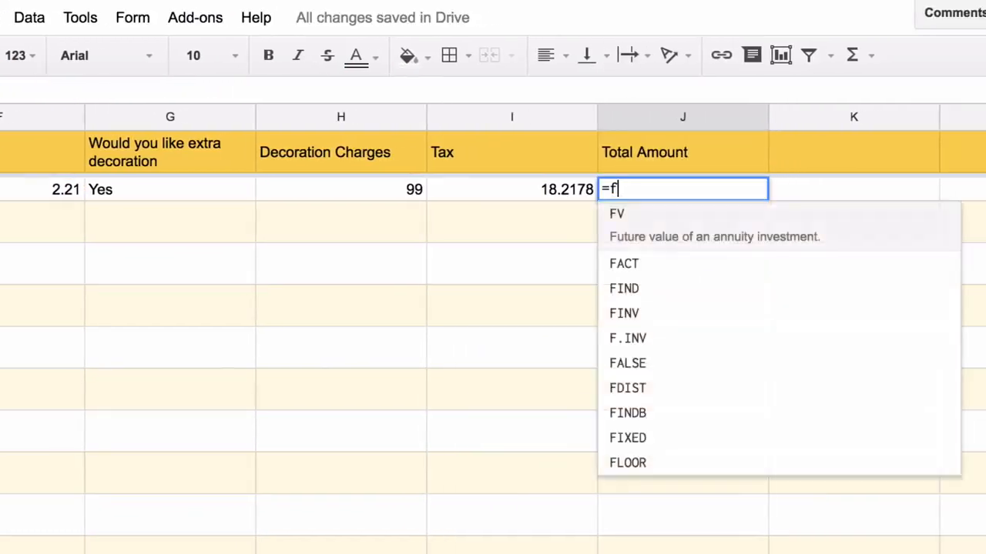
type("2:F+h2:H")
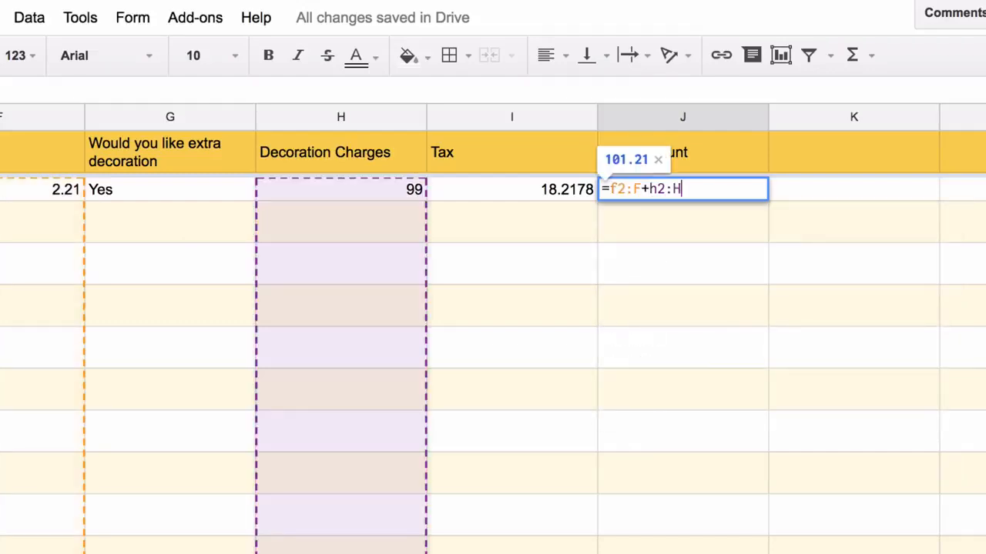
type("+i2:I")
key("ctrl+shift+Return")
key("Return")
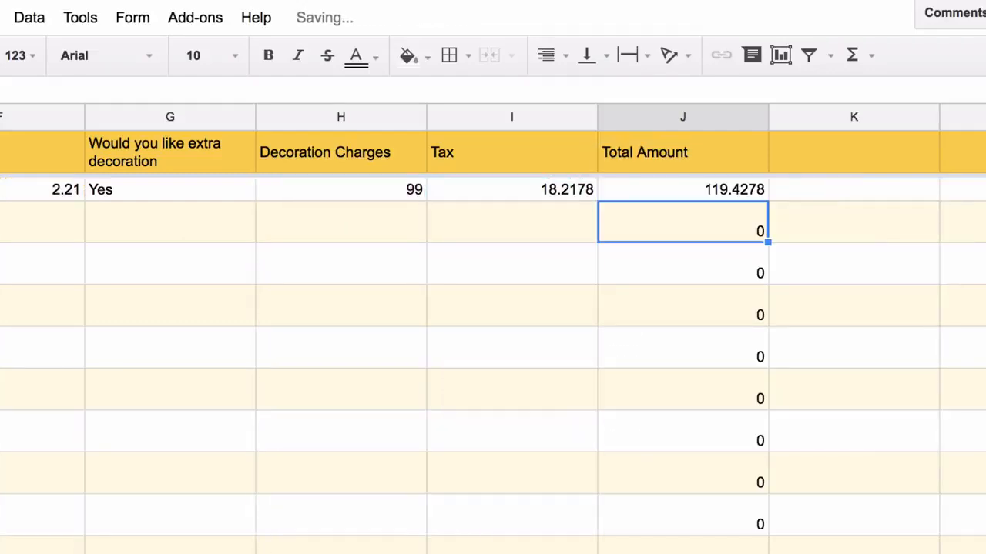
- Add an if(len(F2:F)>0) condition so totals appear only for filled rows, giving 119.4278
double_click(635, 190)
key("Right")
key("Right")
key("Right")
key("Right")
key("Right")
key("Right")
key("Right")
key("Right")
key("Right")
key("Right")
type("if(not")
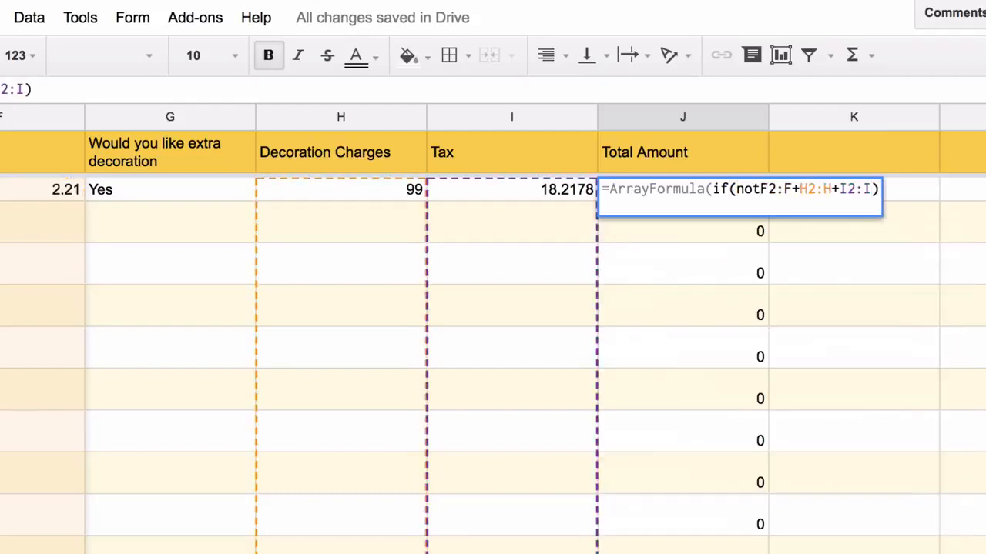
key("BackSpace")
key("BackSpace")
key("BackSpace")
type("len(f2:F")
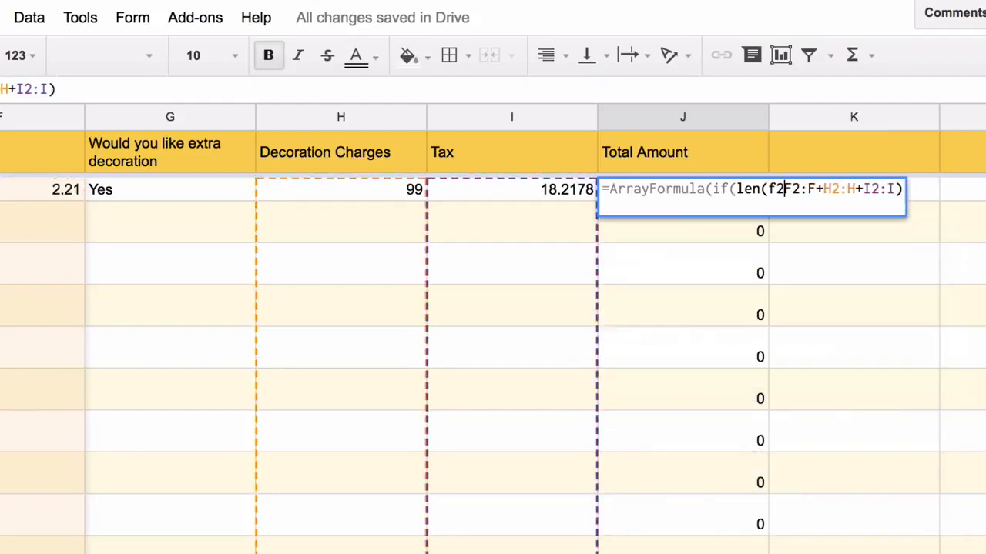
type(")>0,")
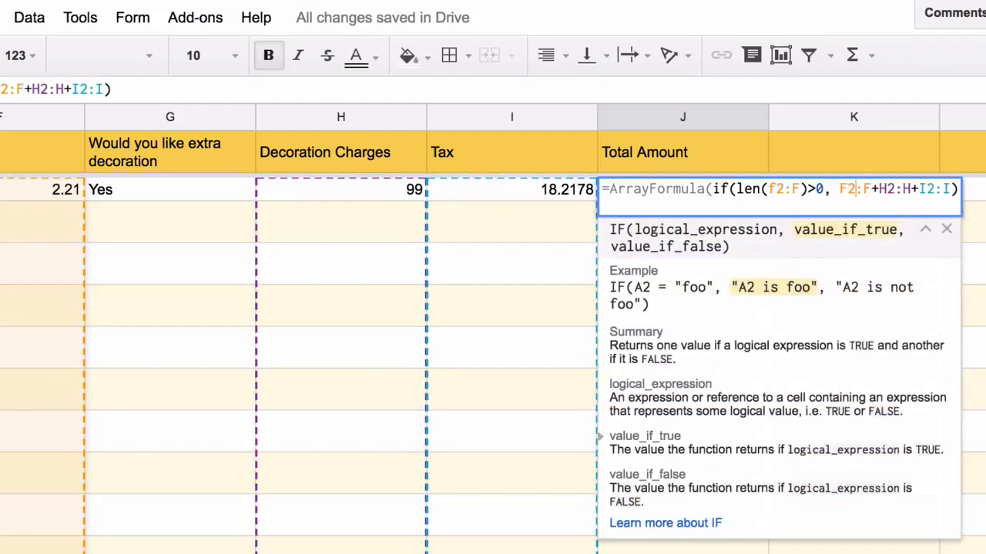
key("Right")
key("Right")
key("Right")
key("Right")
key("Right")
key("Right")
key("Right")
key("Right")
key("Right")
key("Right")
key("Right")
key("Right")
key("Right")
key("Right")
type(",")
key("Return")
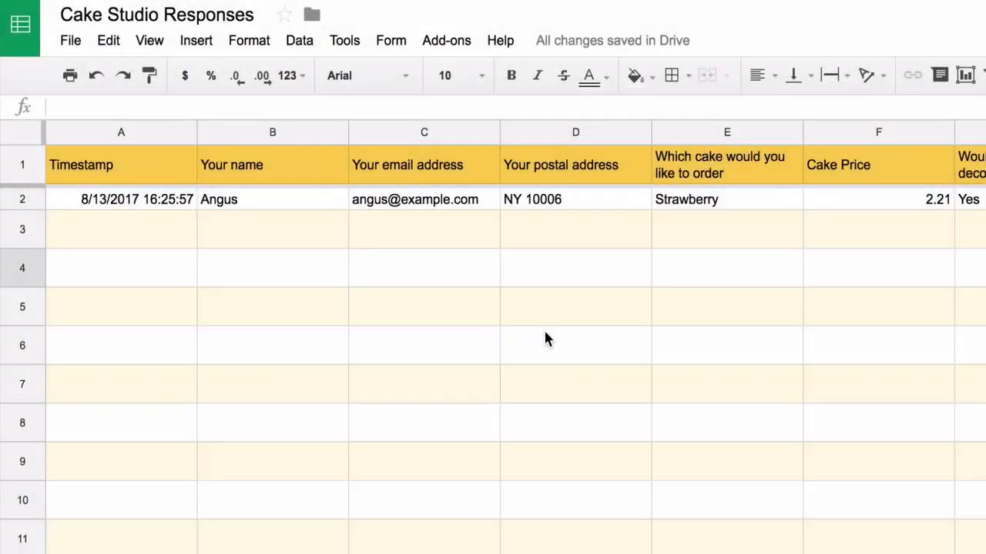
- Insert a new column left of the cake column, headed 'Google Maps Image'
left_click(727, 129)
right_click(727, 129)
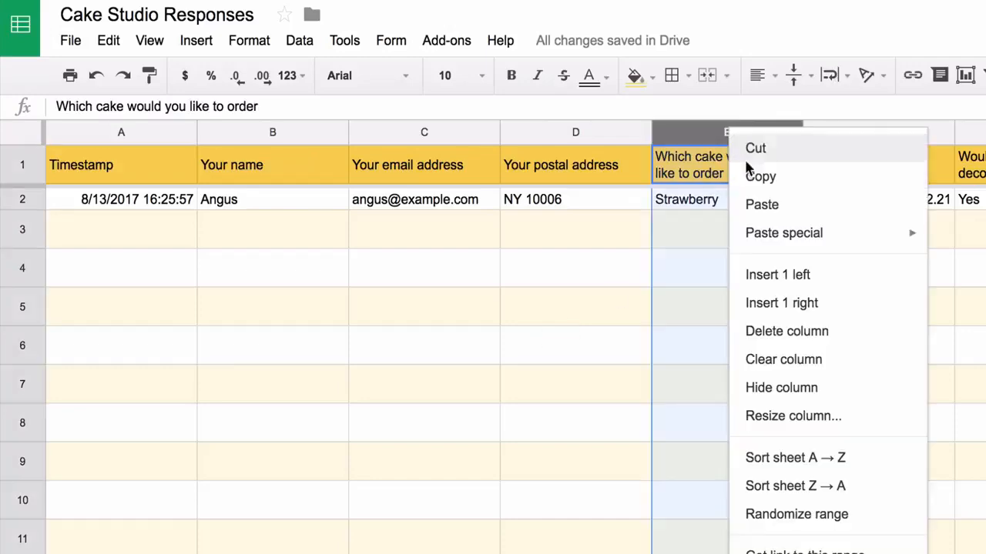
left_click(757, 282)
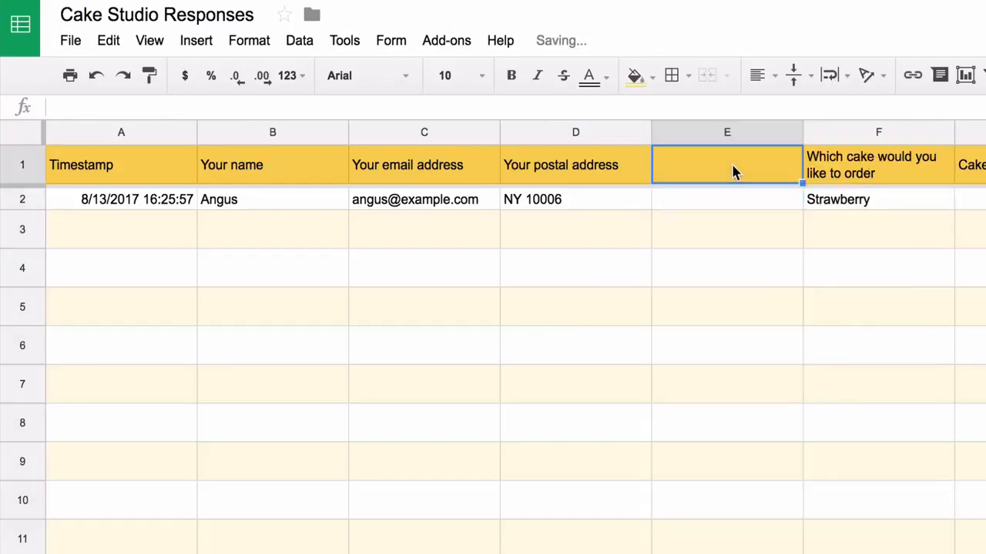
type("Google Ma")
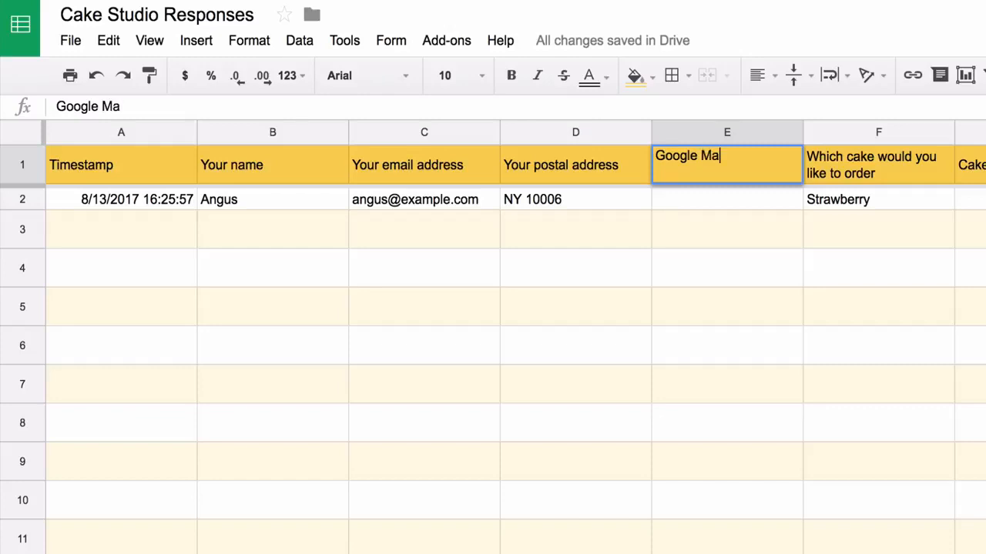
type("ps Image")
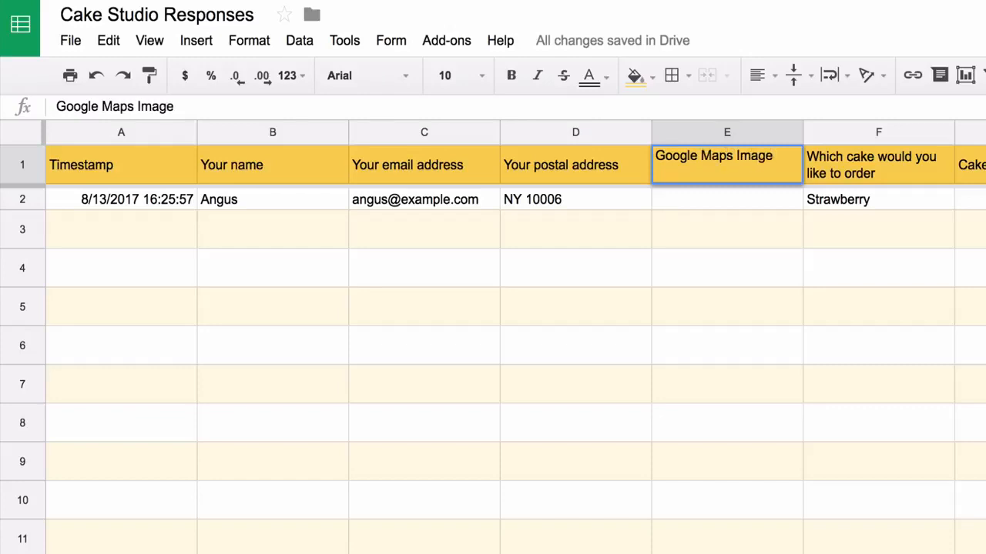
key("Return")
- Enter =GOOGLEMAPS(D2:D) in E2 and open the generated map image link
type("=")
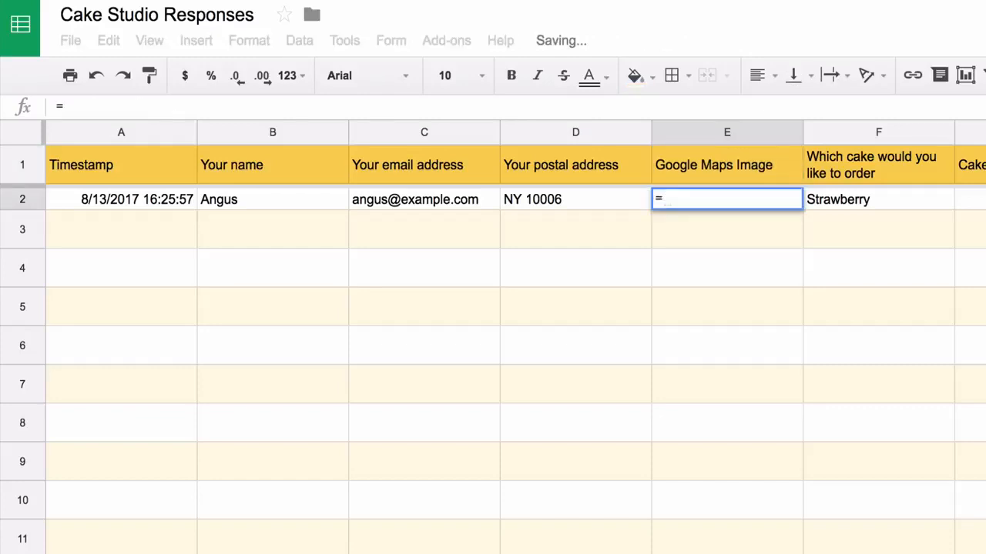
type("GOOGLEMAPS(")
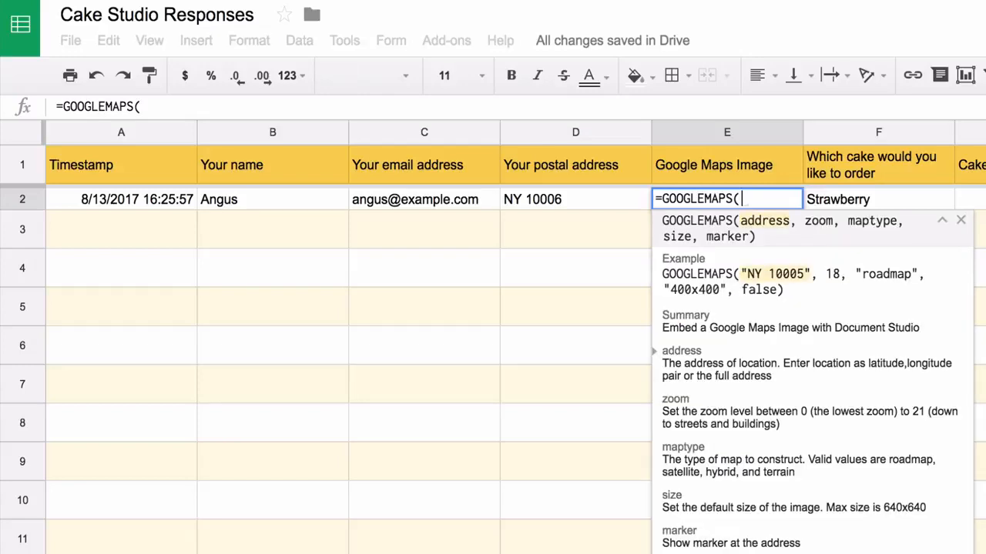
type("D2:")
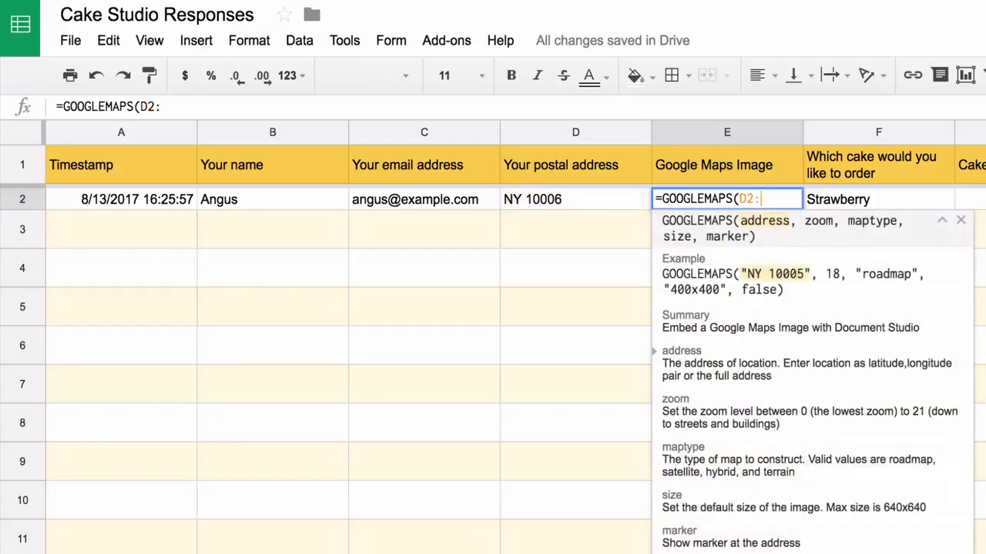
type("D)")
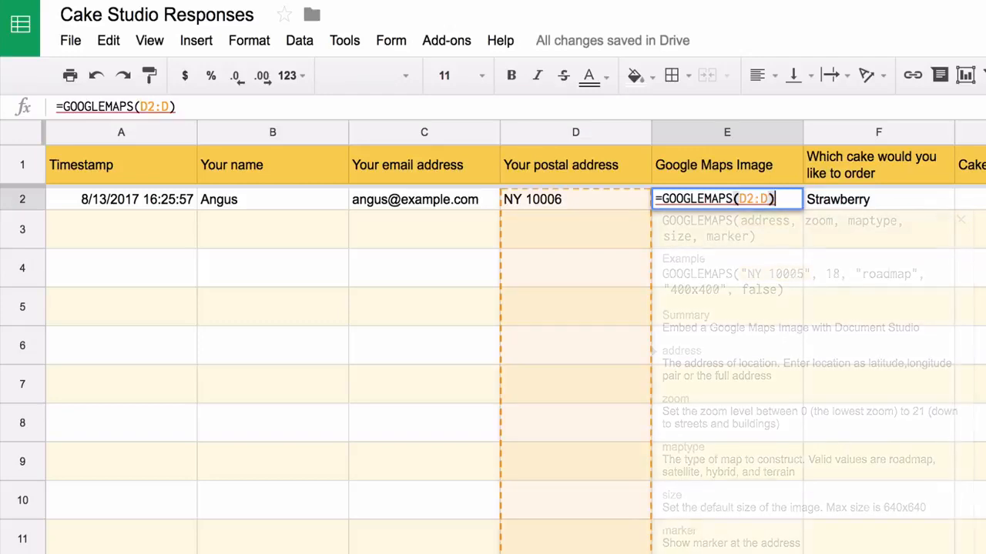
key("Return")
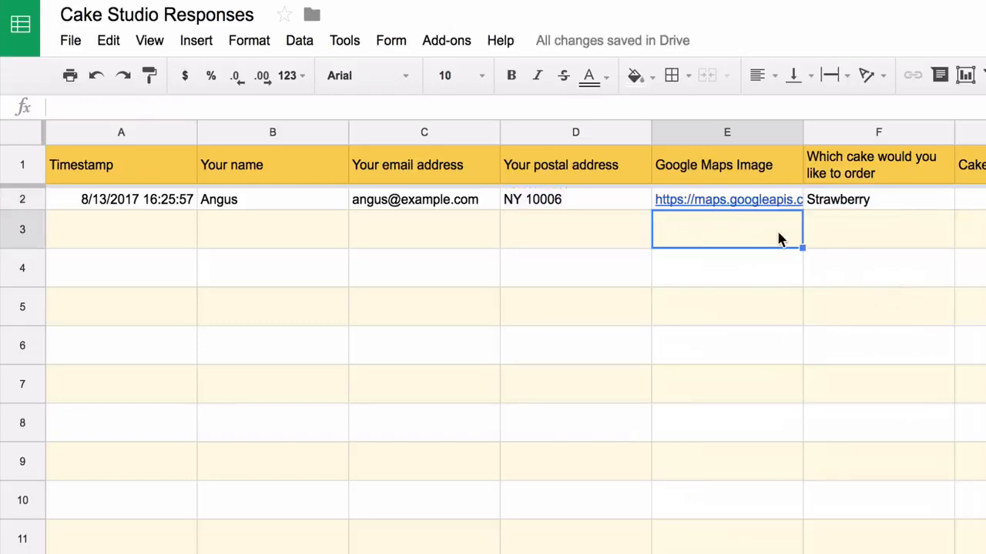
left_click(761, 202)
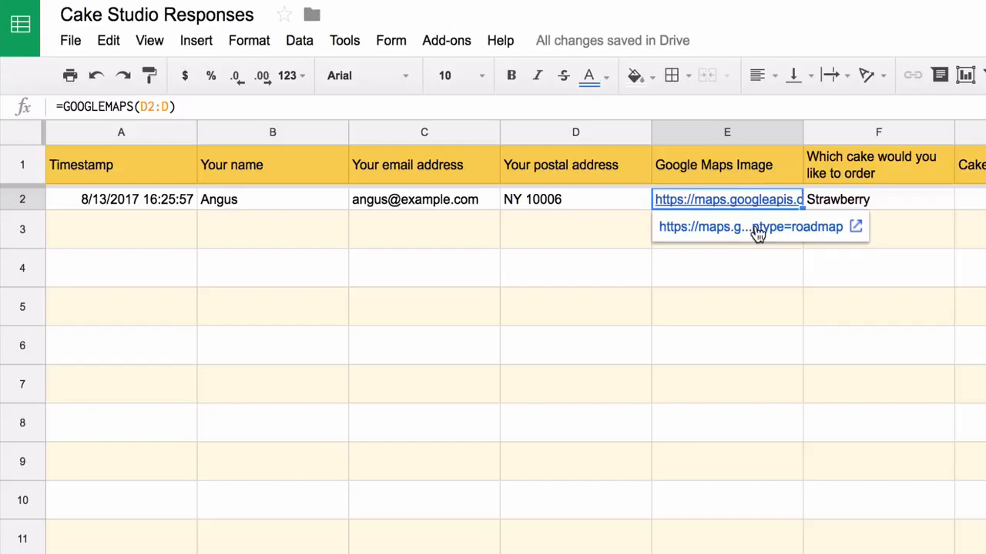
left_click(758, 227)
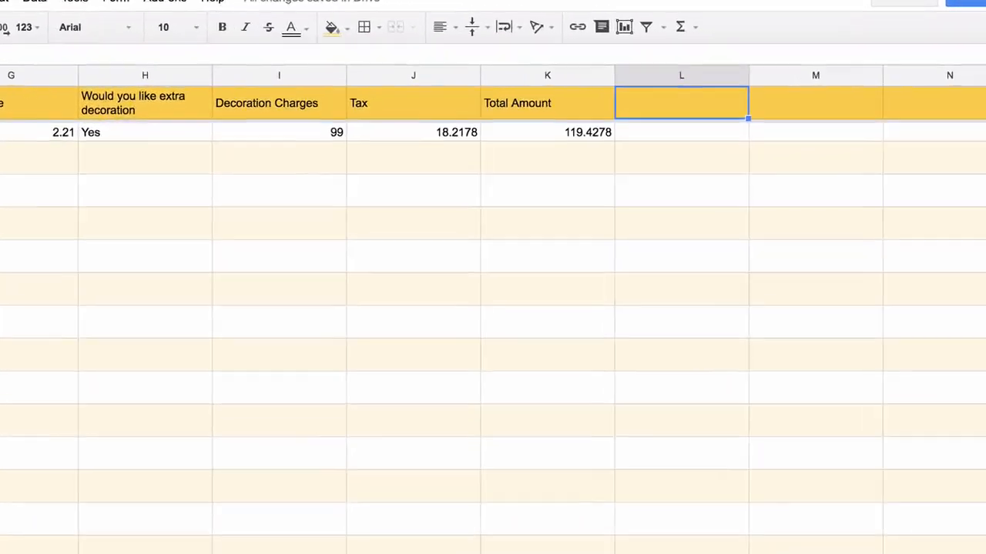
- Head L1 'PayPal Payment Link' and enter =PAYPAL(F2:F, K2:K, "USD", merchant's e-mail) in L2
type("P")
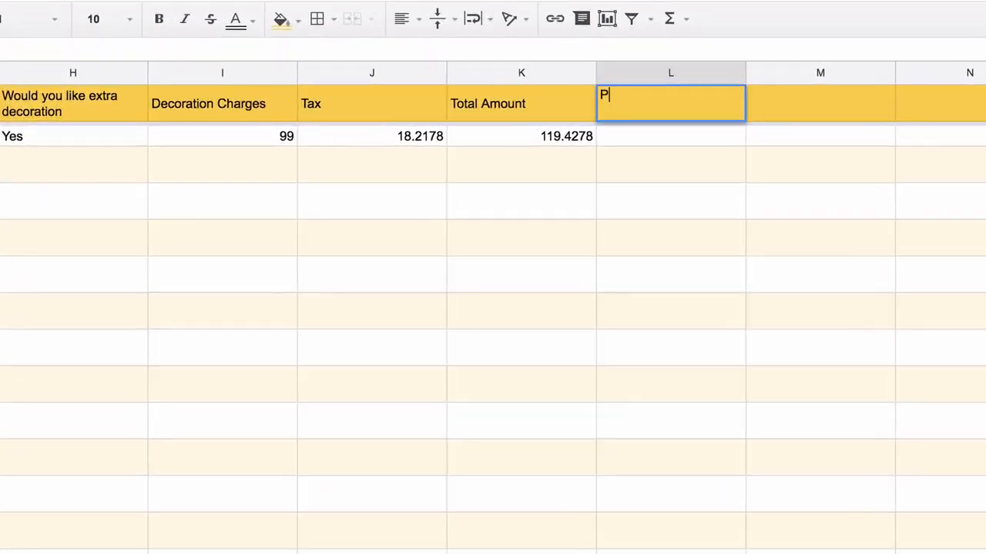
type("ayPal Payment Link")
key("Return")
type("=PA")
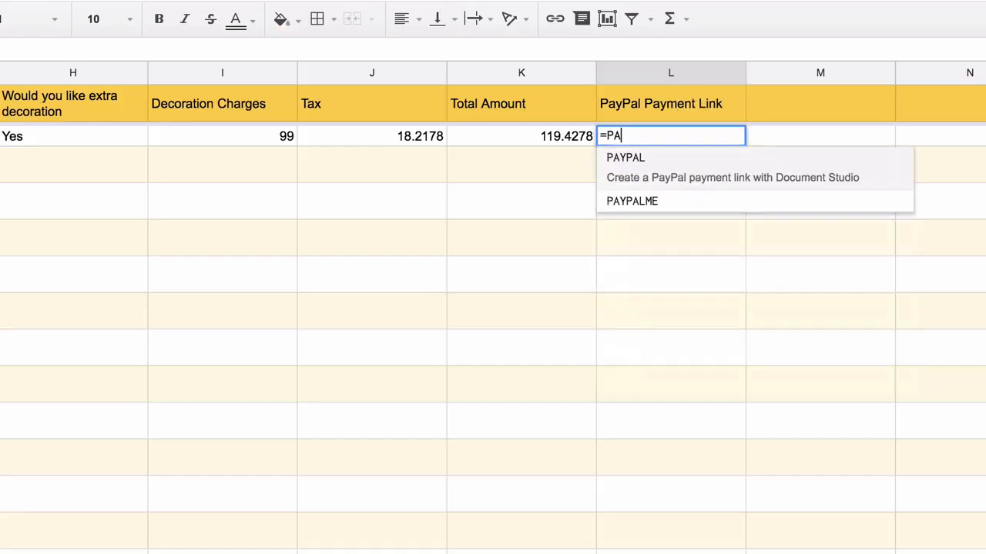
type("YPAL(")
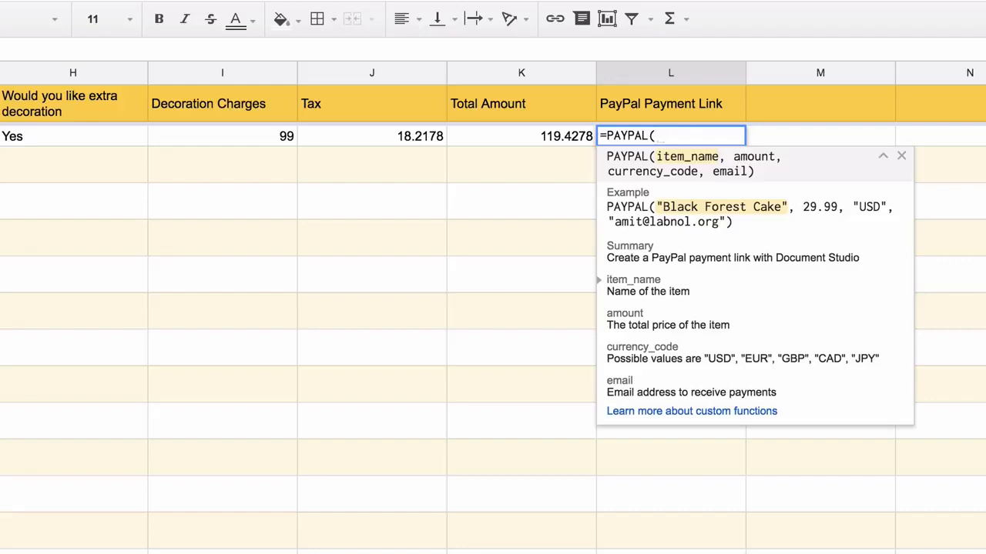
type("F2:")
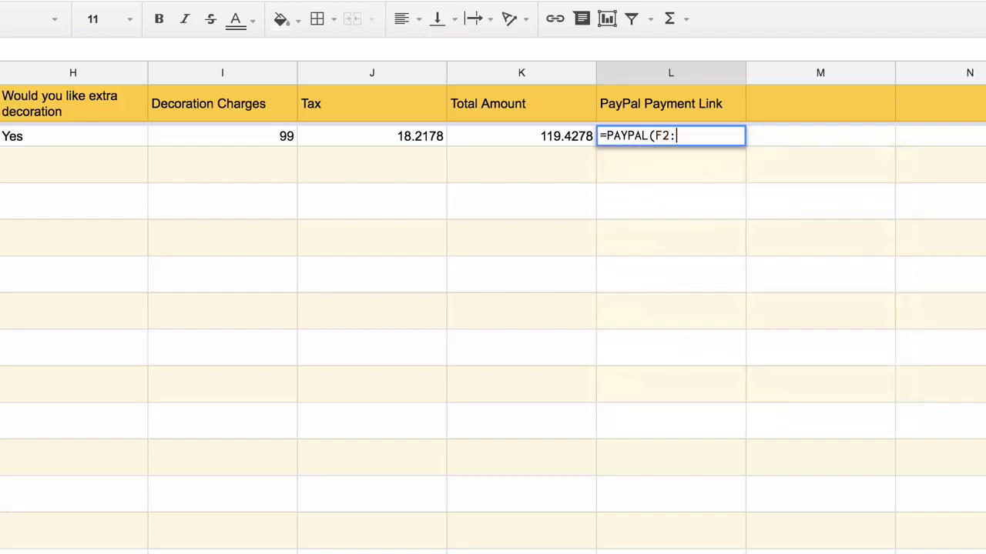
type("F")
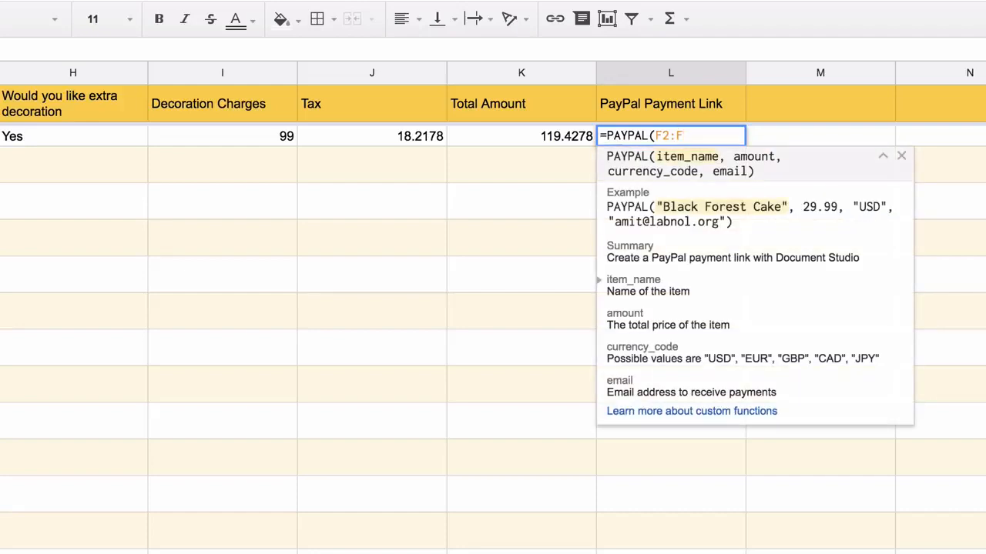
type(", K2:K")
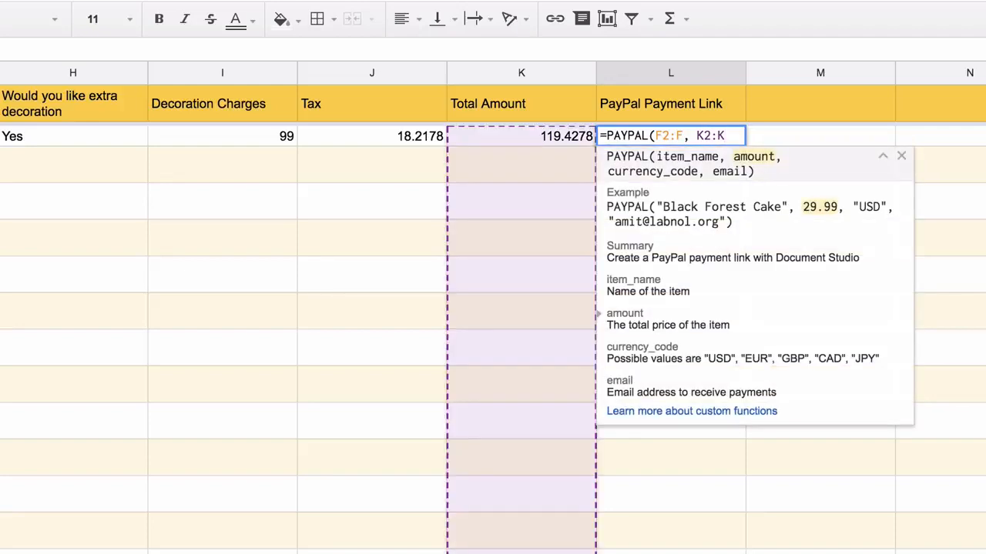
type(", \"U")
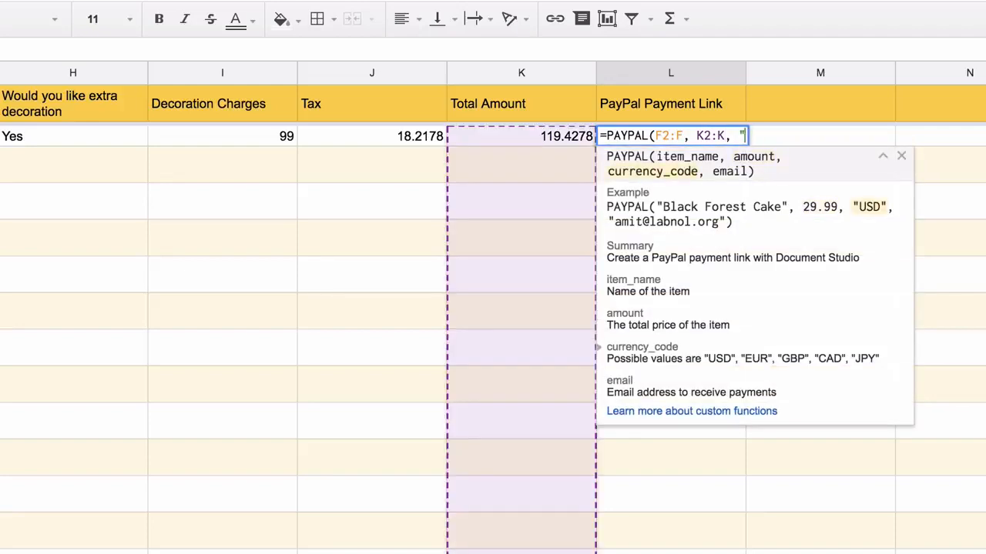
type("SD\", ")
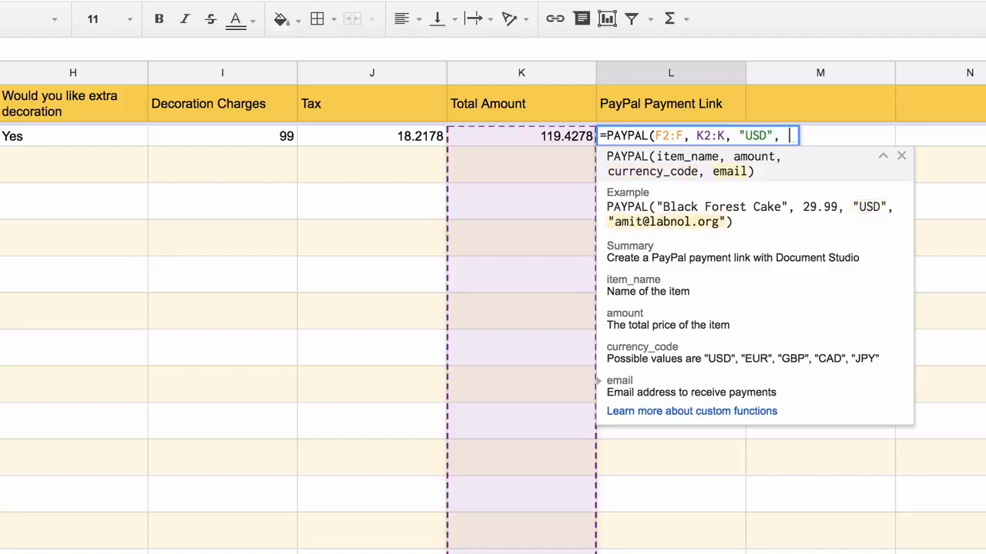
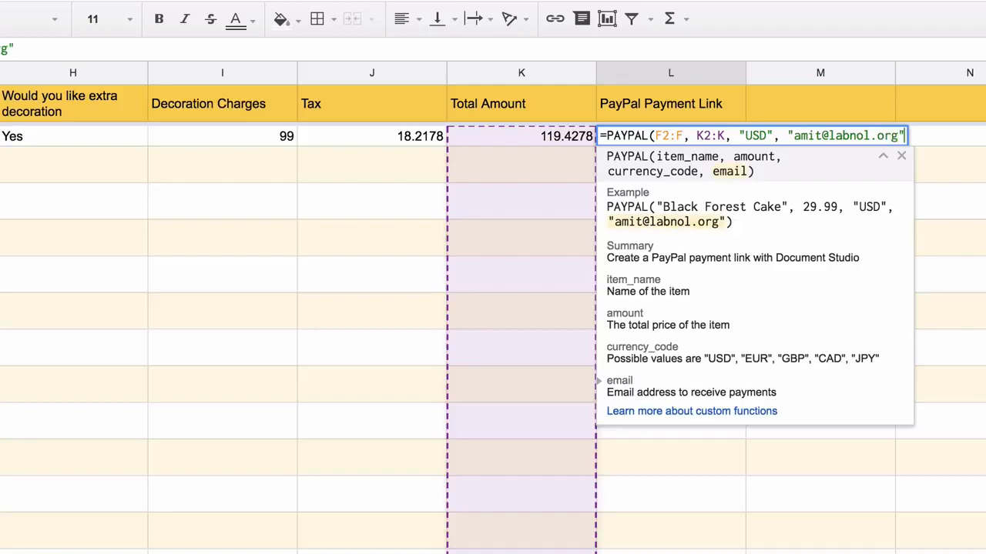
type(")")
key("Return")
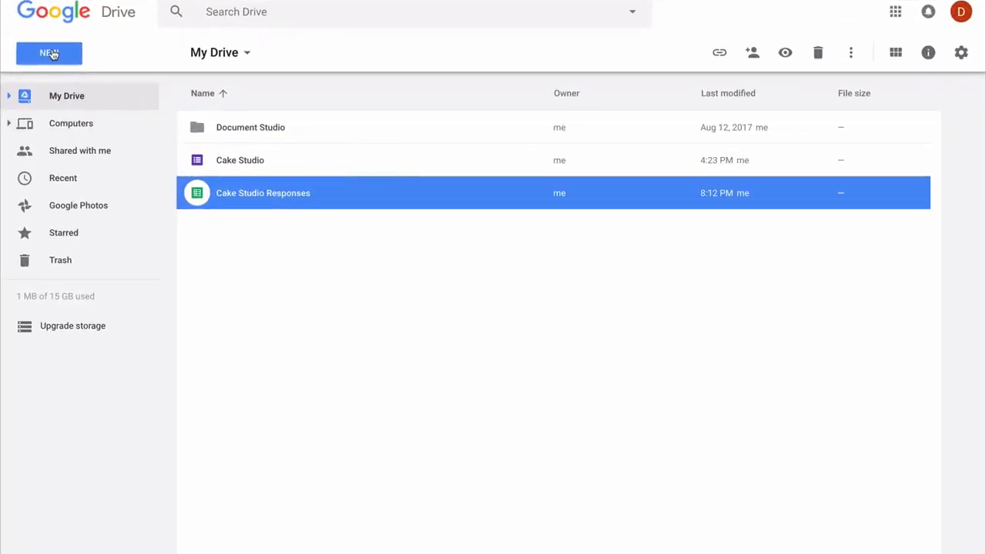
- Via New > Google Sheets > From a template, pick the Invoice template under Work
left_click(51, 54)
mouse_move(213, 202)
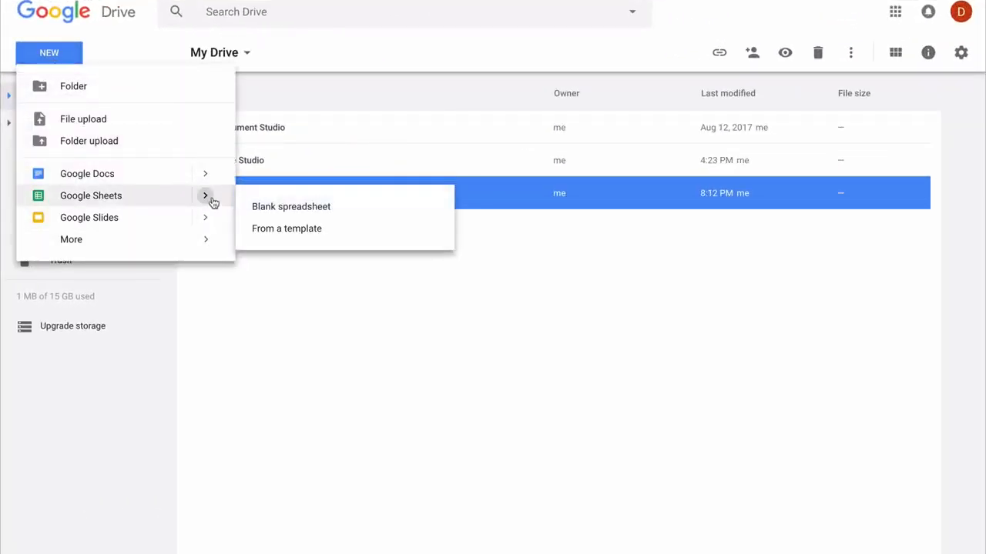
left_click(291, 230)
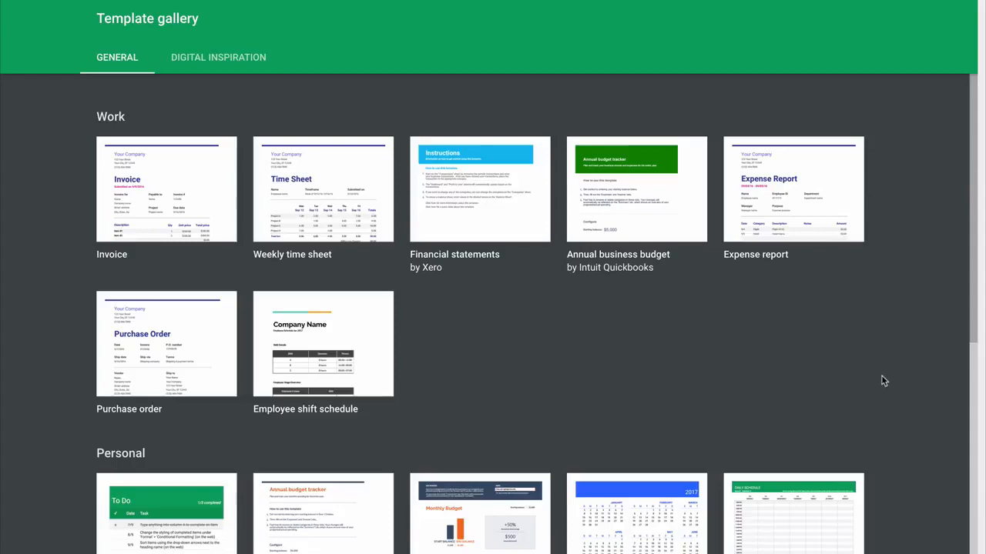
scroll(881, 378, "down", 3)
scroll(881, 377, "up", 1)
scroll(883, 380, "up", 3)
left_click(200, 191)
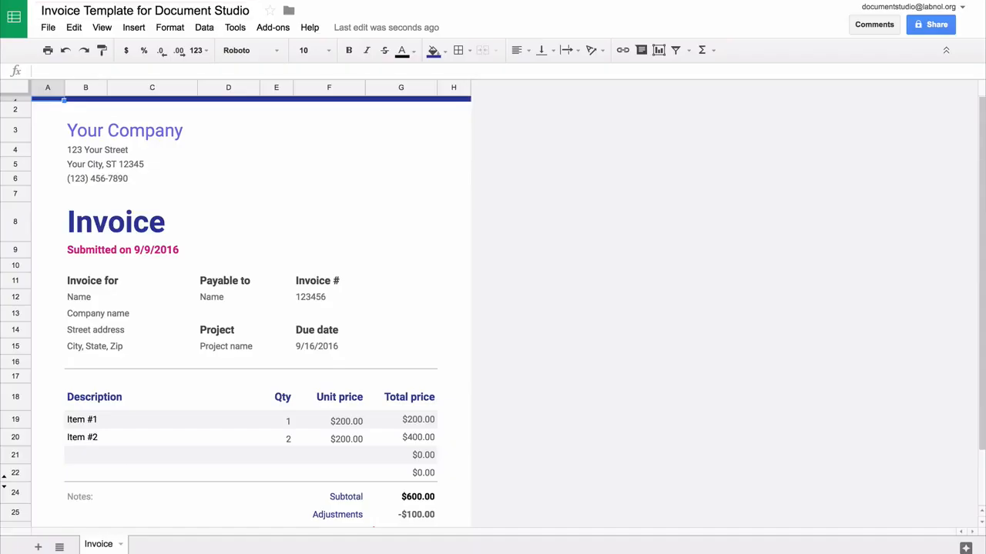
- Rename the company to Cake Studio and the heading to 'Order Confirmation' at size 18
left_click(161, 130)
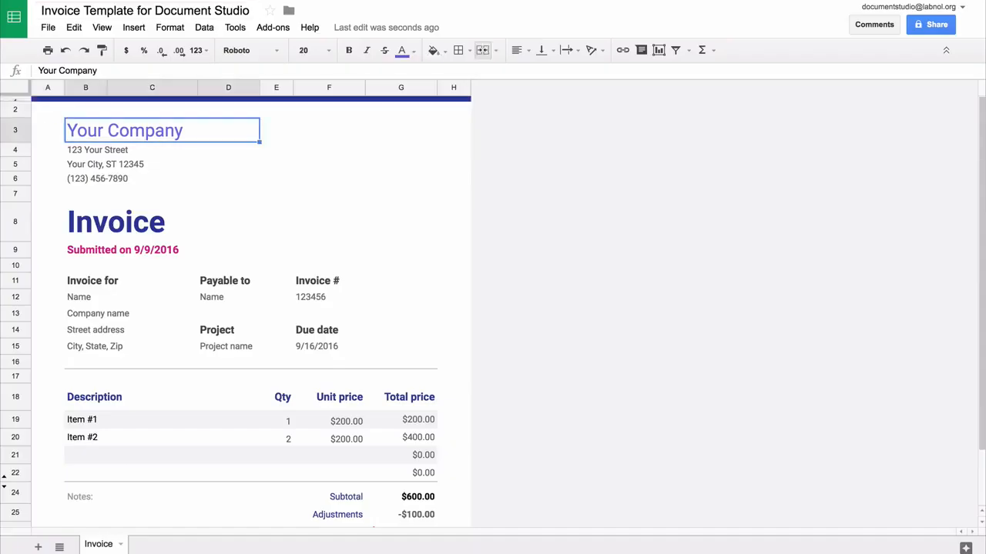
type("C")
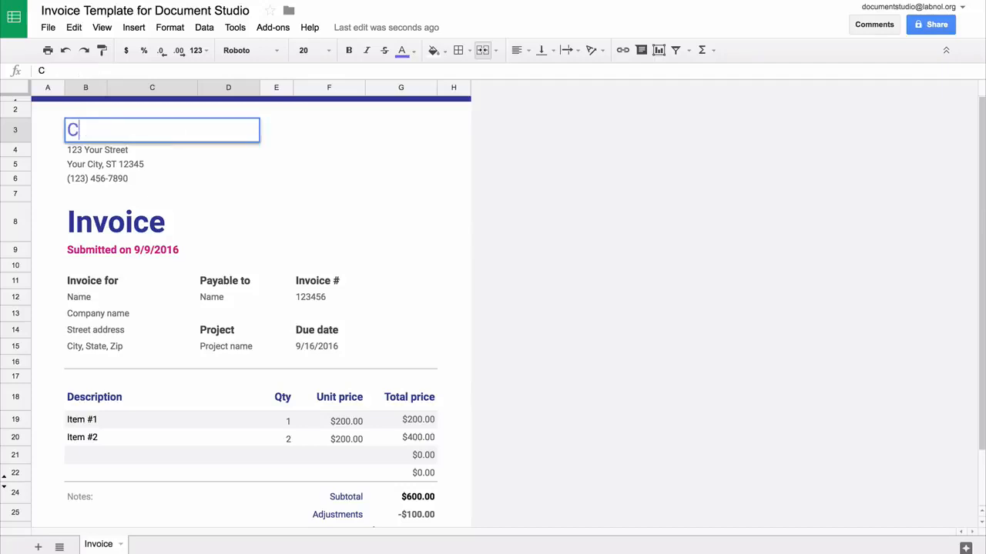
type("ake Studio")
key("Return")
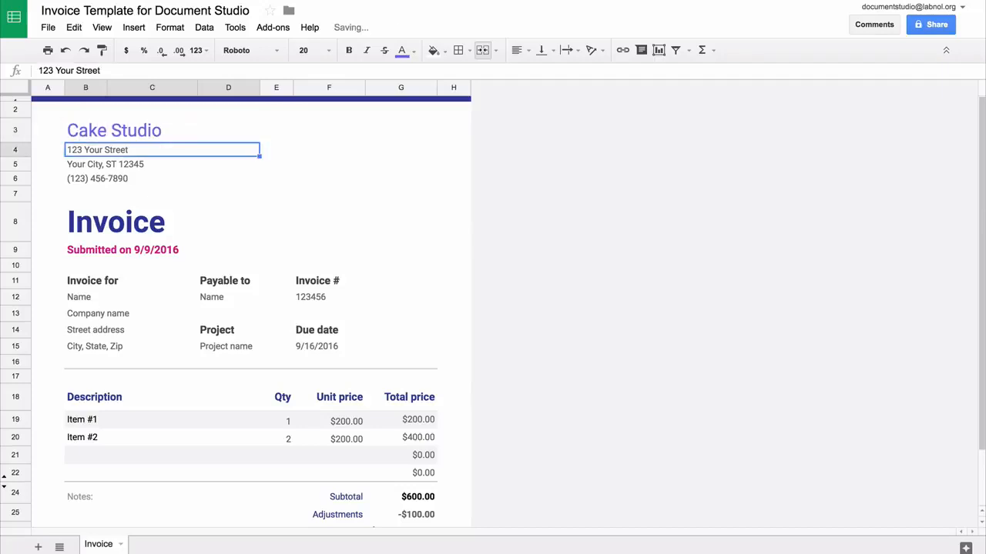
left_click(179, 222)
type("Order Confirmation")
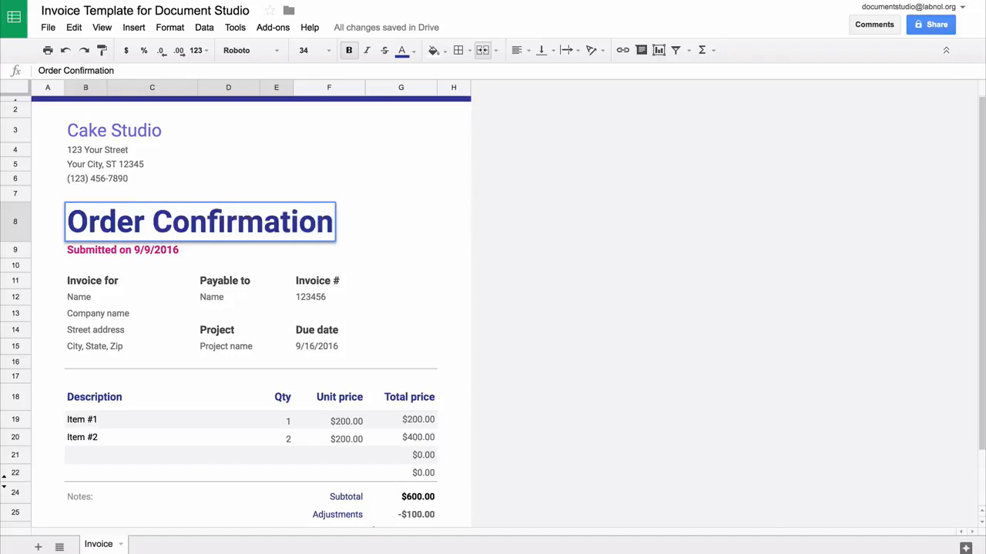
key("Return")
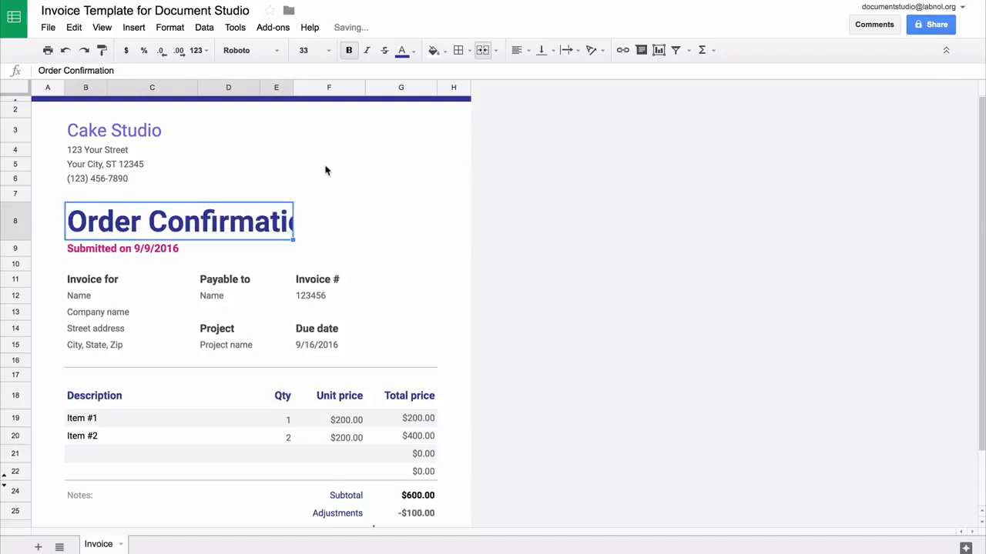
left_click(328, 51)
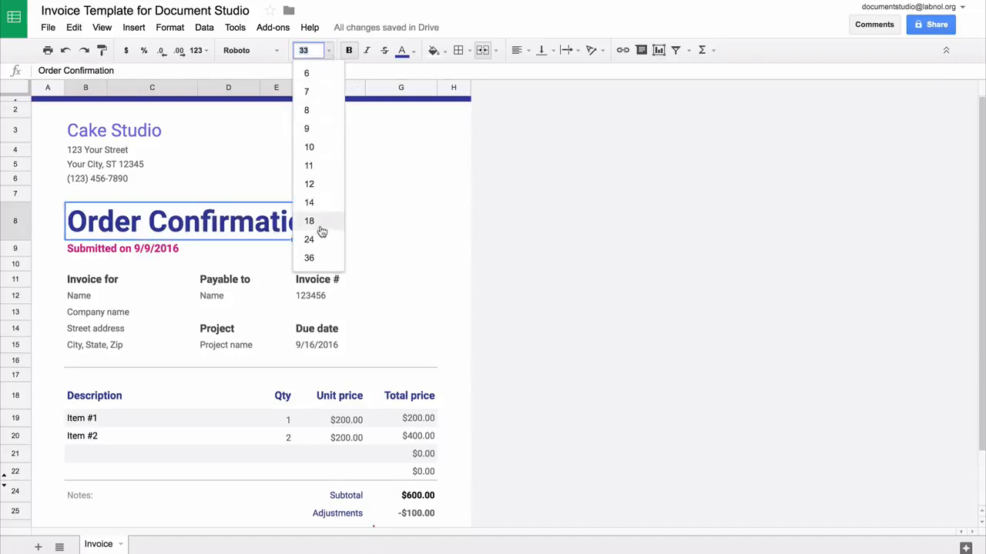
left_click(308, 221)
- Add the {{Timestamp}}, {{Your Name}} and {{Your Postal Address}} placeholders below the heading
key("Down")
type("{{")
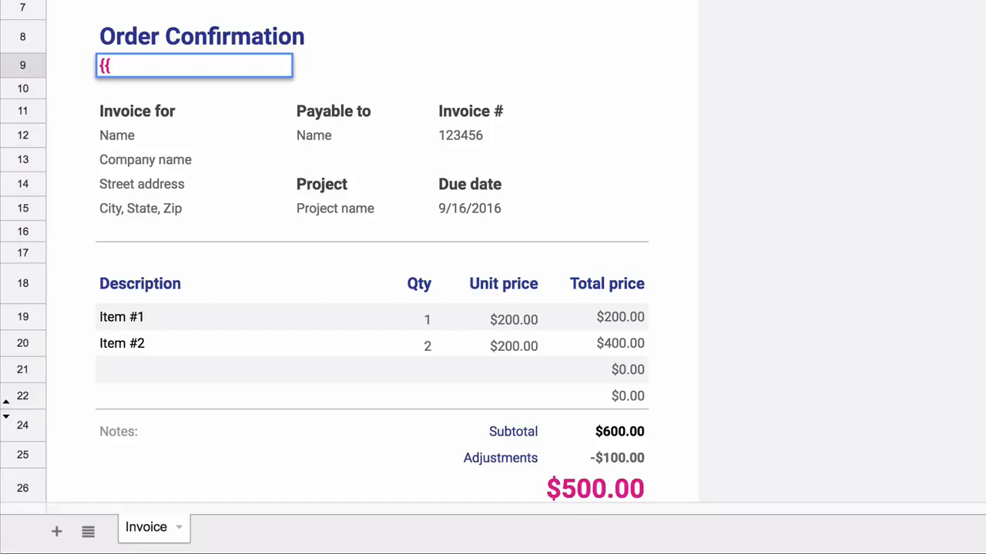
type("Timestamp")
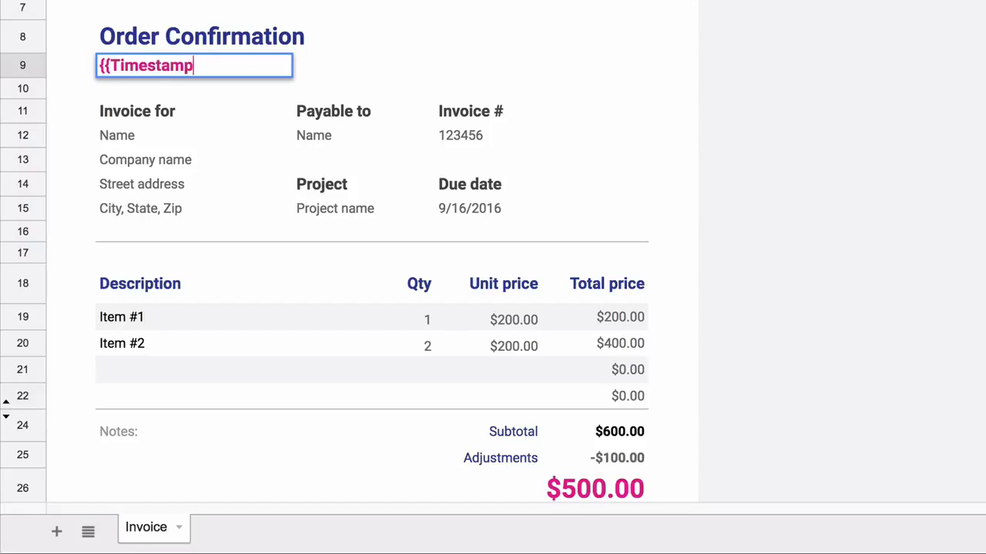
type("}}")
key("Return")
key("Down")
key("Down")
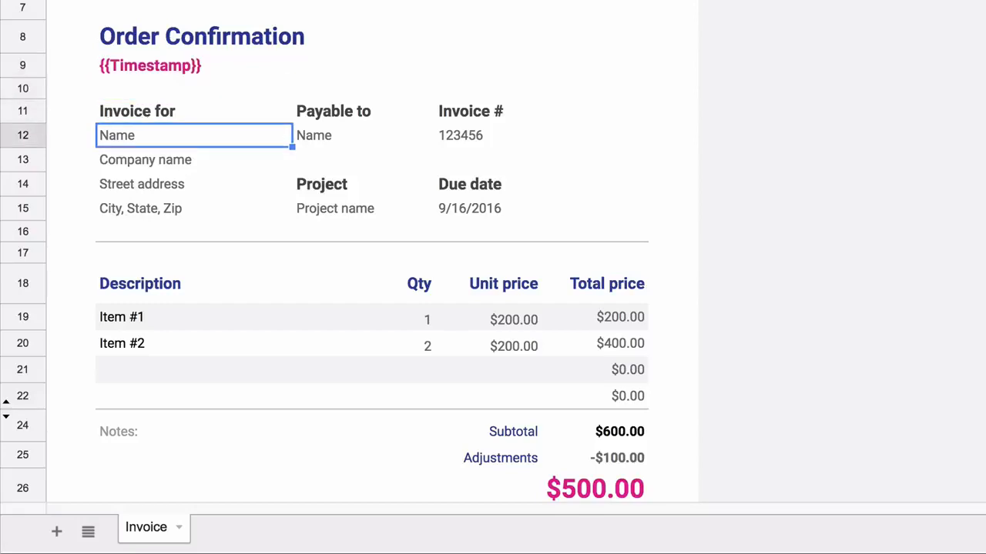
type("{{You")
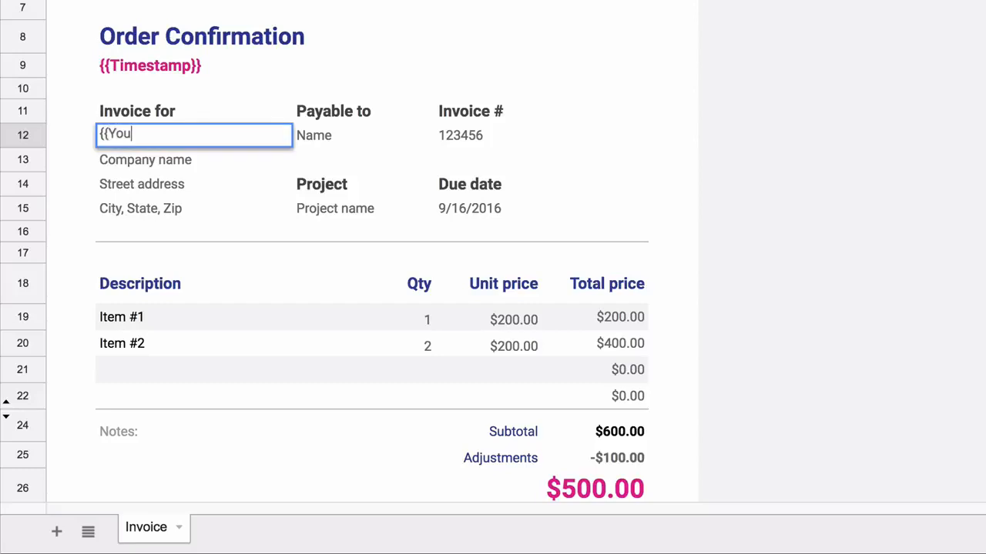
type("r Name}}")
key("Return")
type("{{Your ")
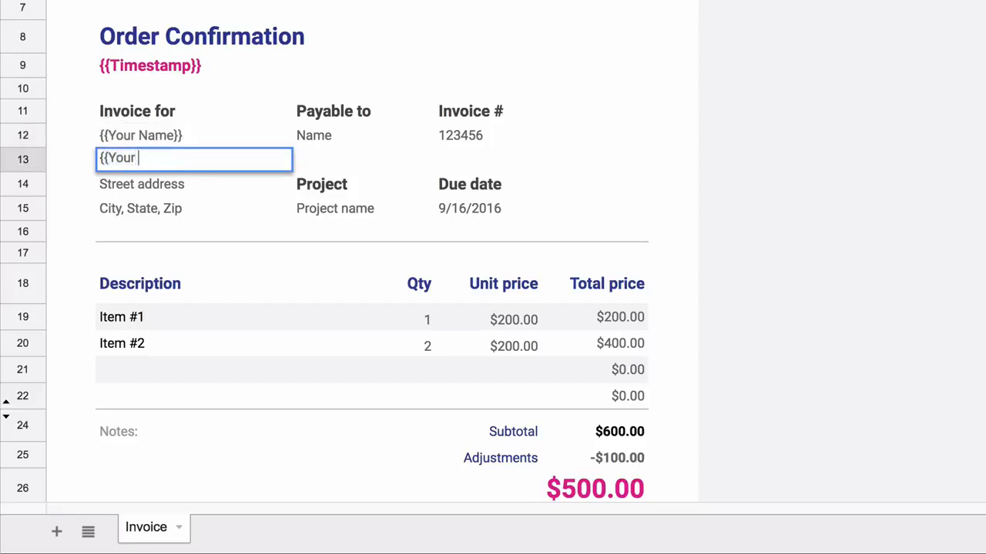
type("Postal Addre")
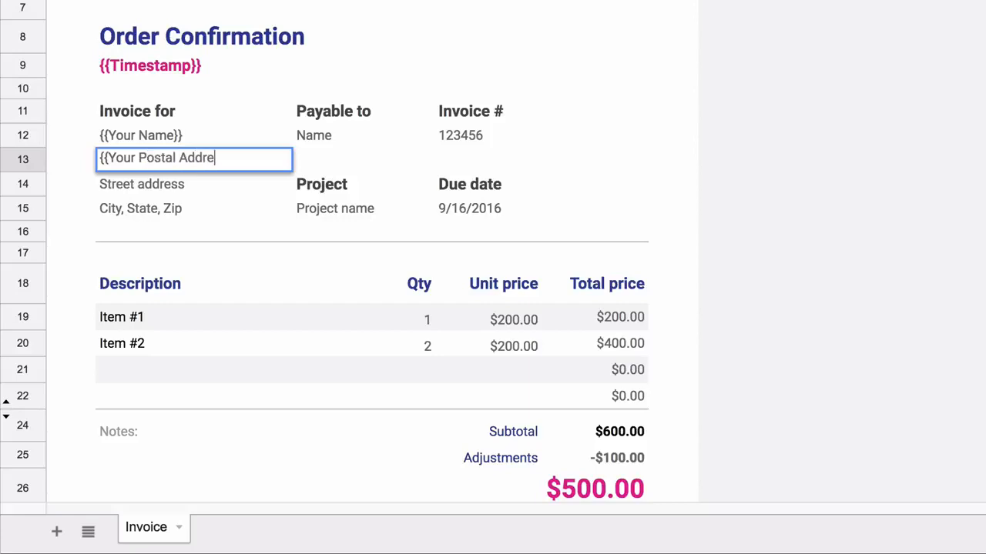
type("ss}}")
key("Return")
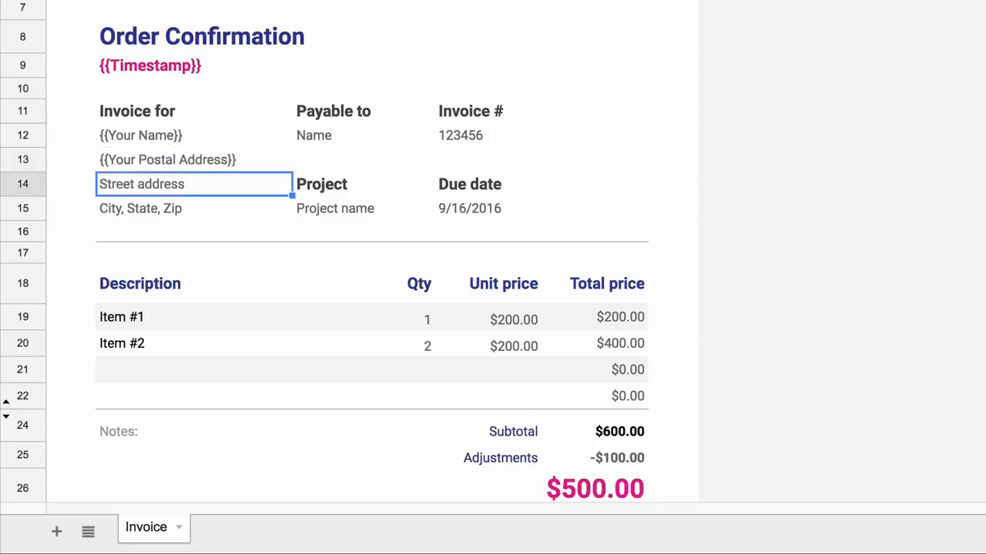
- Clear the payee, invoice number, project and due date fields from the template
key("shift+Down")
key("shift+Down")
key("shift+Up")
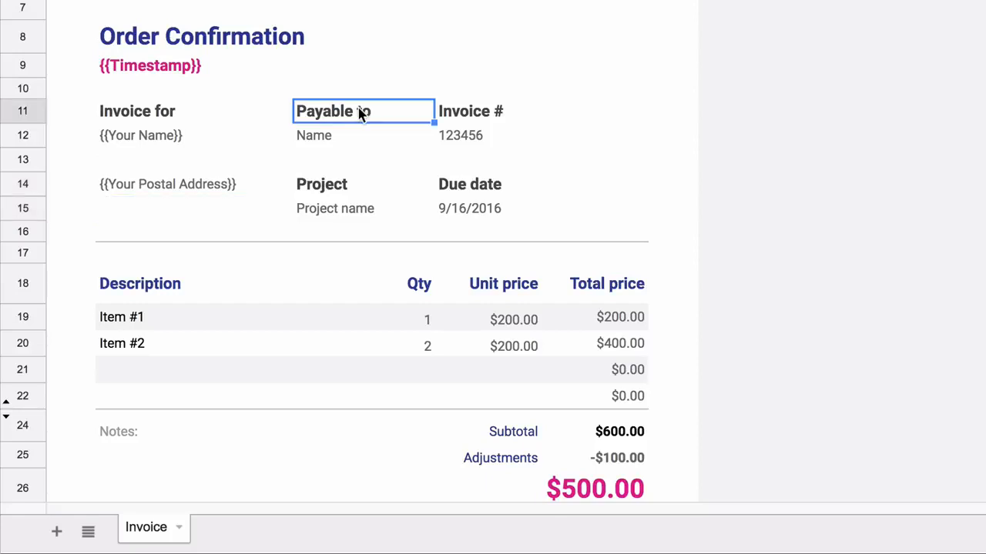
key("shift+Right")
key("shift+Right")
key("shift+Left")
key("shift+Down")
key("shift+Down")
key("shift+Down")
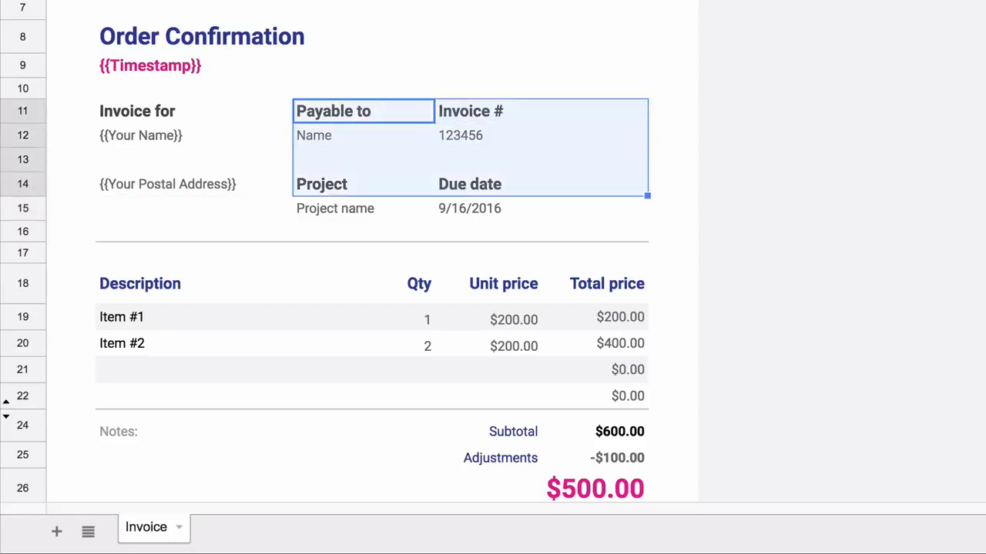
key("shift+Down")
key("Delete")
- In C14 enter =HYPERLINK("{{PayPal Payment Link}}", "Pay Invoice via PayPal")
left_click(521, 181)
type("=hyper")
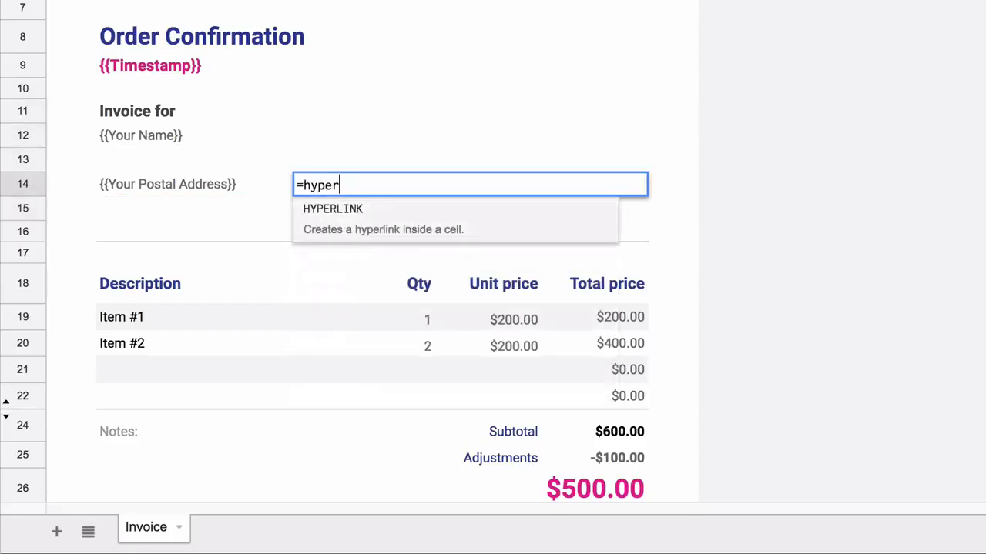
key("Tab")
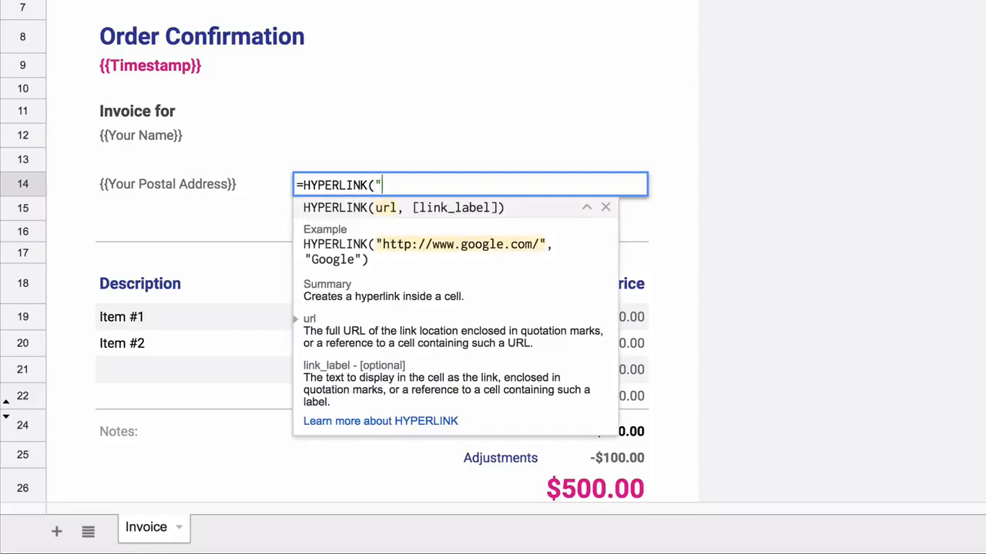
type("\"{{PayPal Payment Link}}")
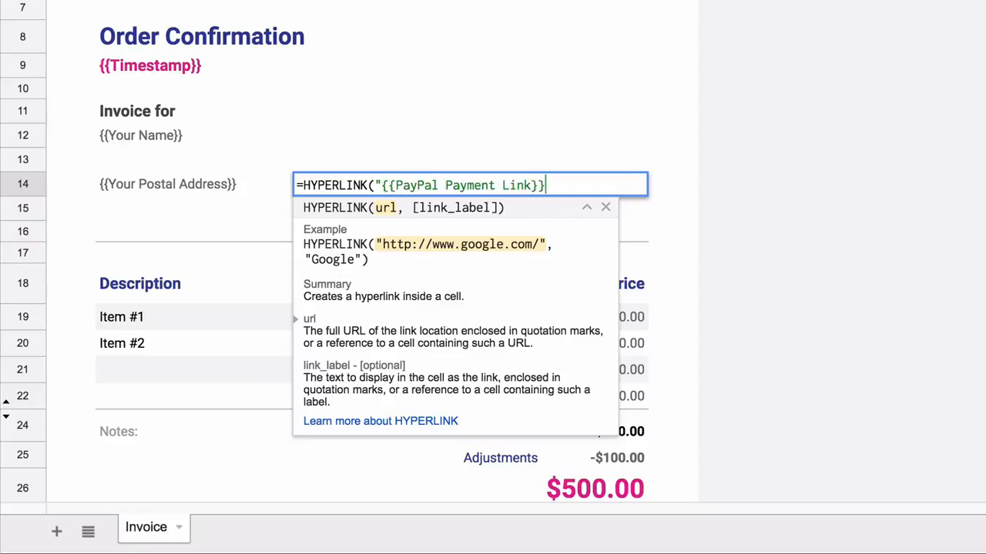
type("\", \"")
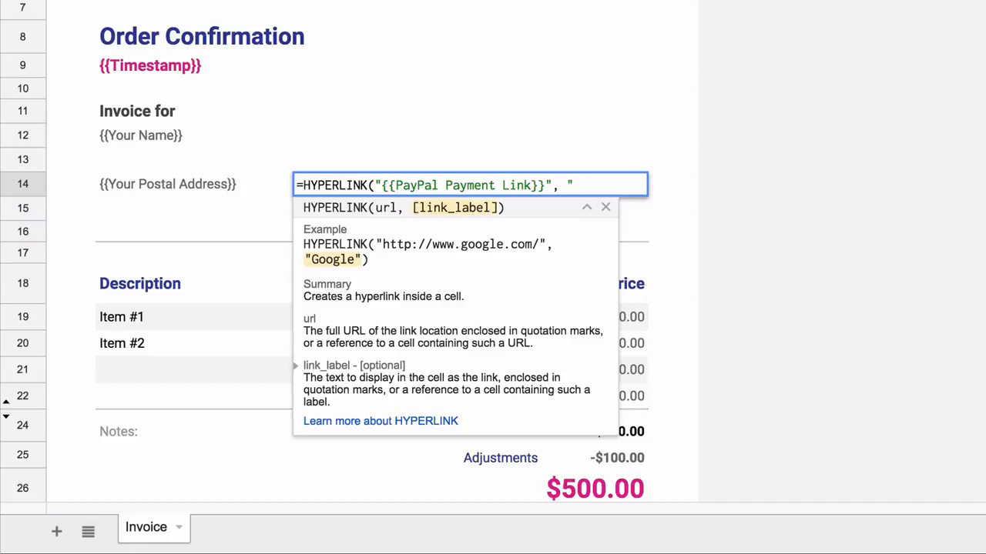
type("Pay Invoice via PayPal\")")
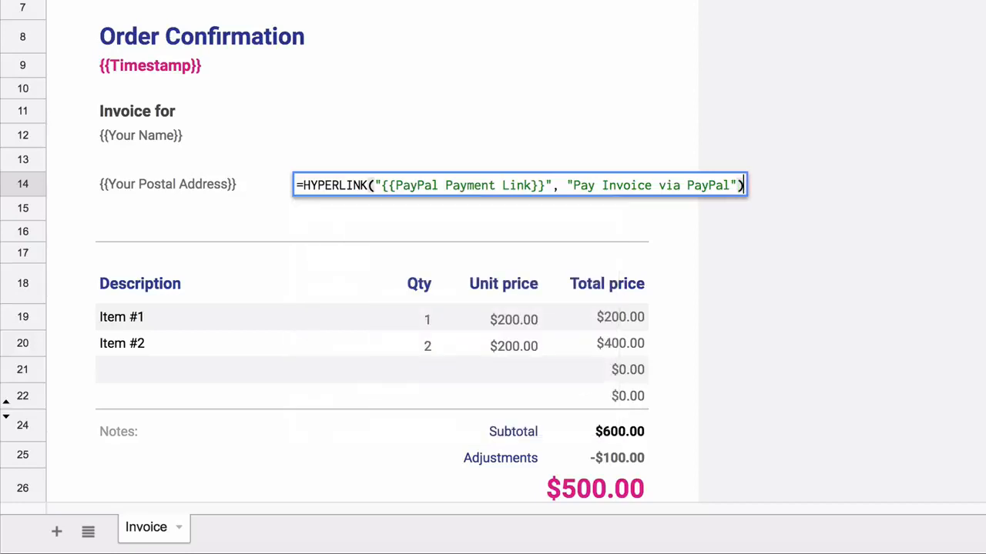
key("Return")
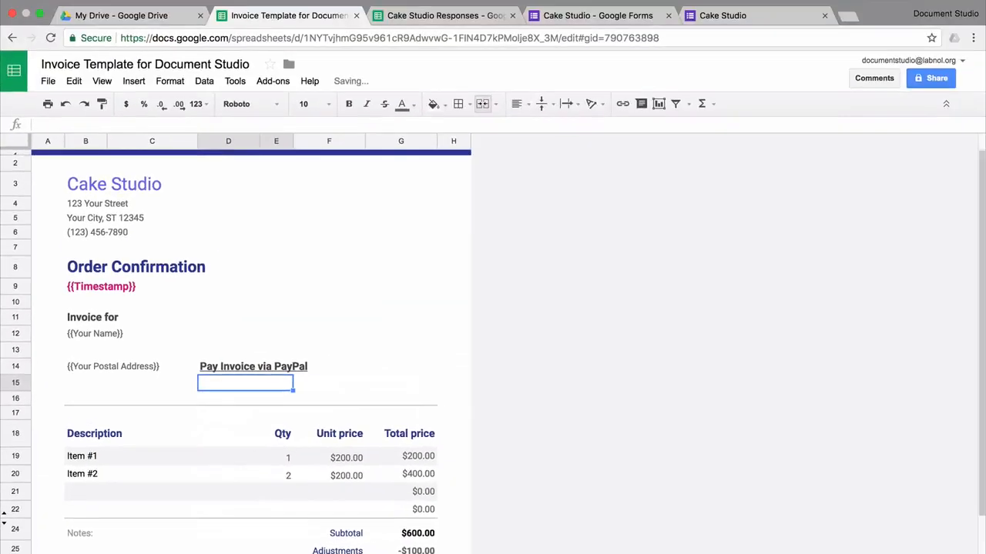
- Upload the CakeStudio.png logo image, shrink it and place it at the invoice's top right
left_click(329, 184)
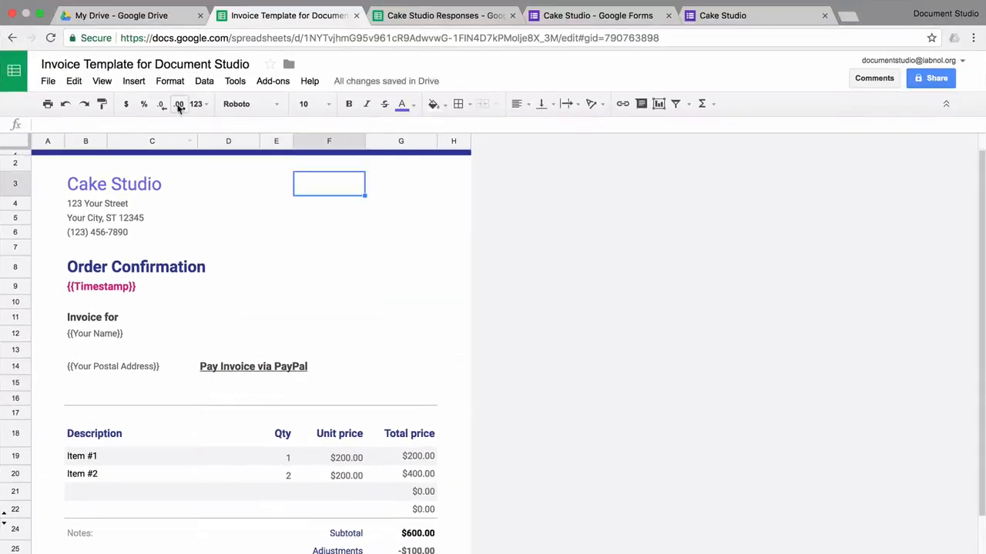
left_click(134, 81)
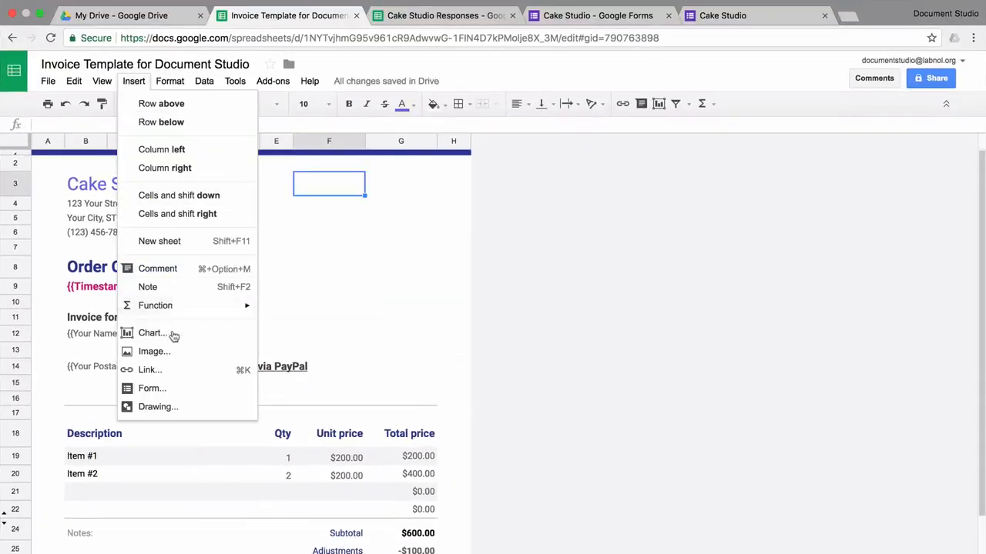
left_click(178, 352)
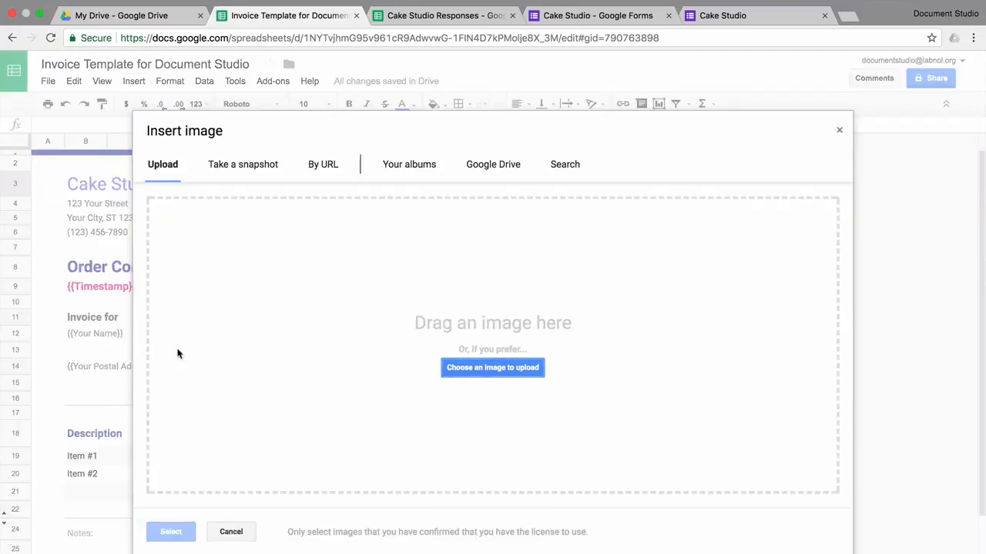
left_click(527, 369)
left_click(546, 68)
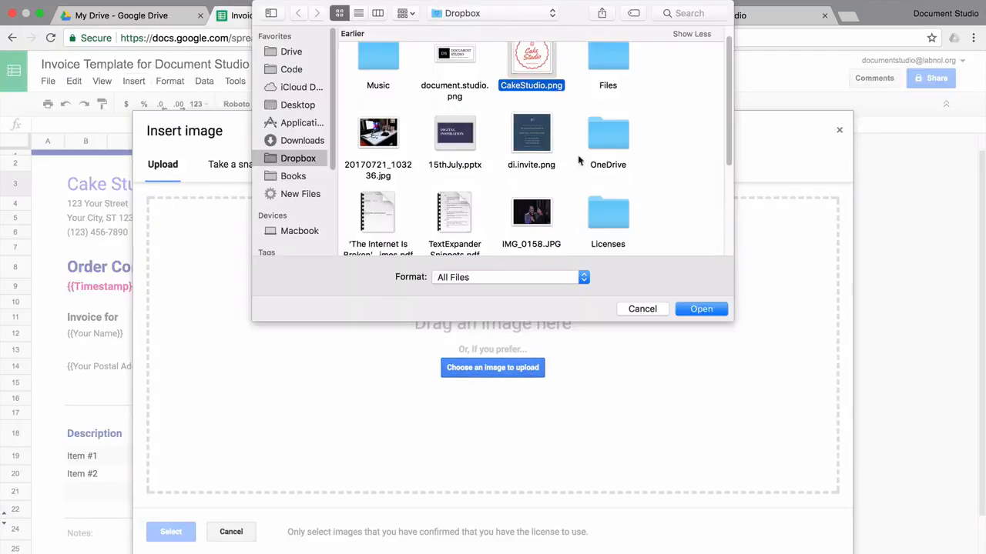
left_click(702, 314)
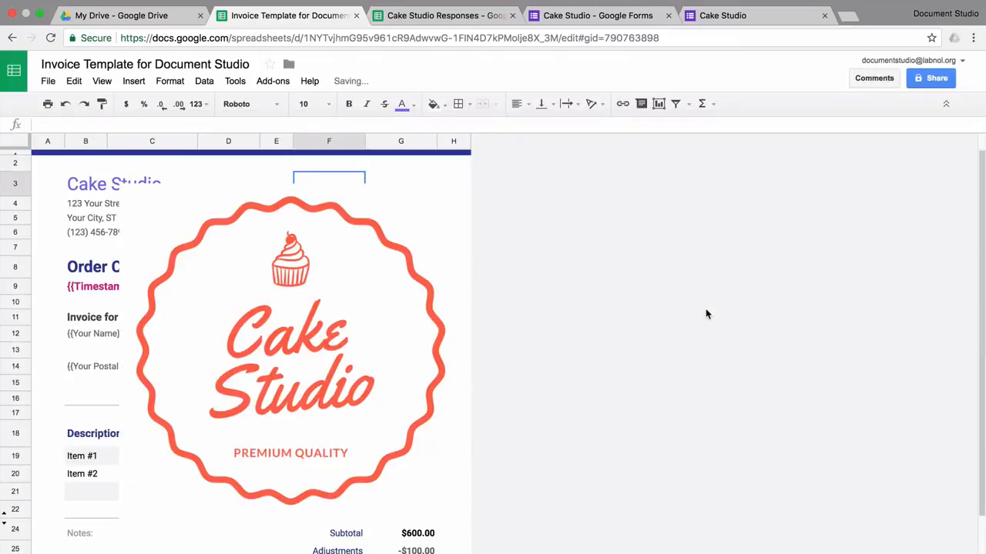
left_click_drag(187, 458, 318, 310)
left_click_drag(397, 258, 361, 240)
- Clear the Qty and Unit price column headers of the invoice table
left_click(228, 440)
key("Right")
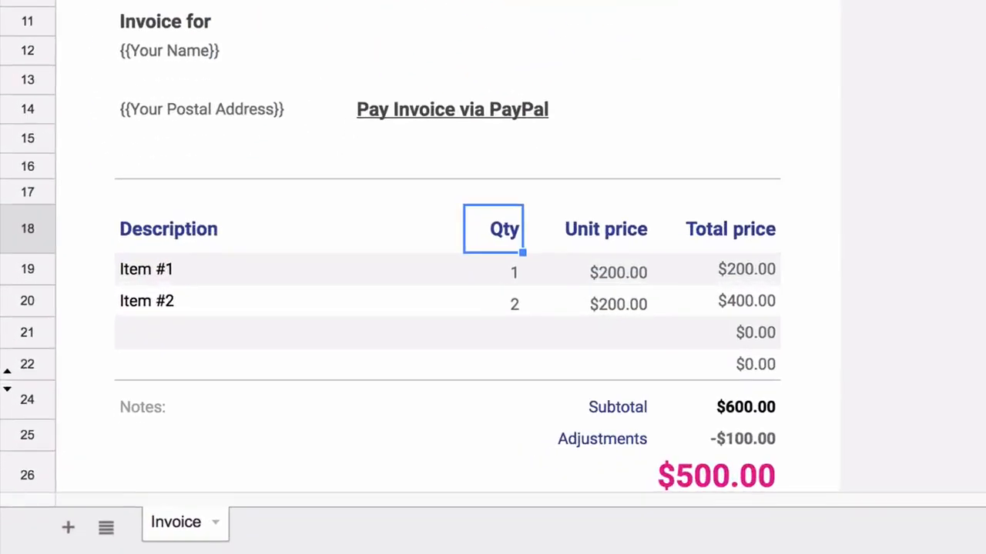
key("shift+Right")
key("Delete")
key("Down")
key("Left")
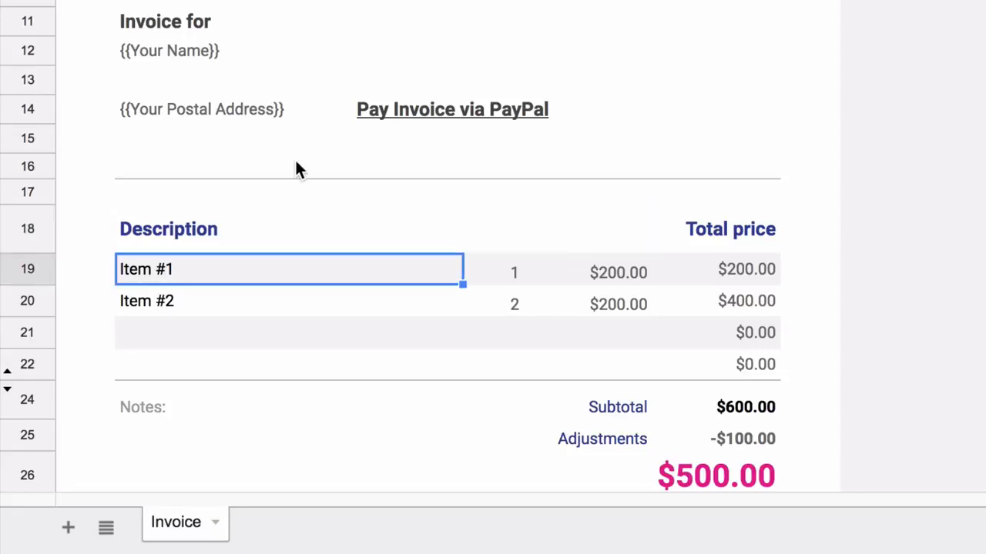
- Enter {{Which cake would you like to order}} as Item #1 and clear rows 19–20 quantities and prices
type("{{Which cake would you like to order")
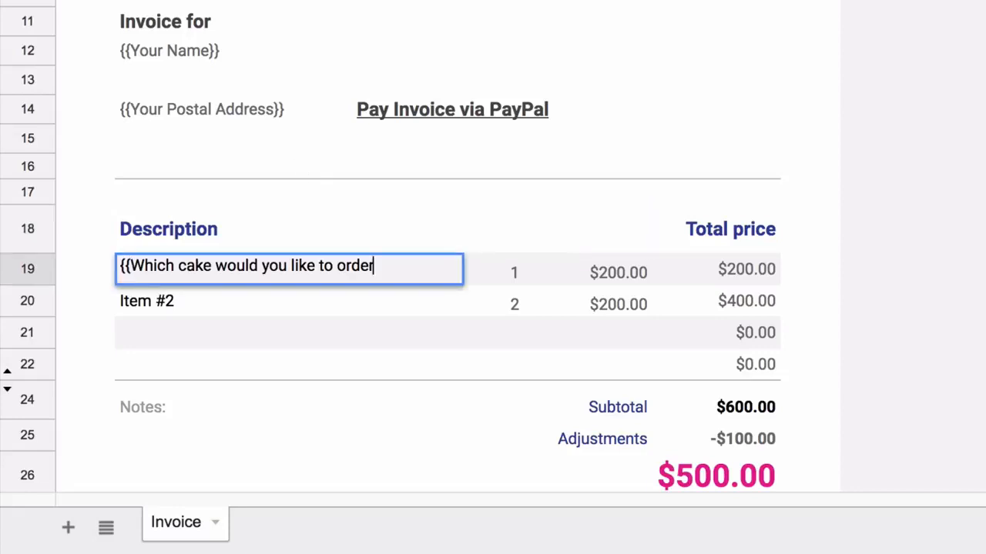
type("}}")
key("Tab")
key("shift+Right")
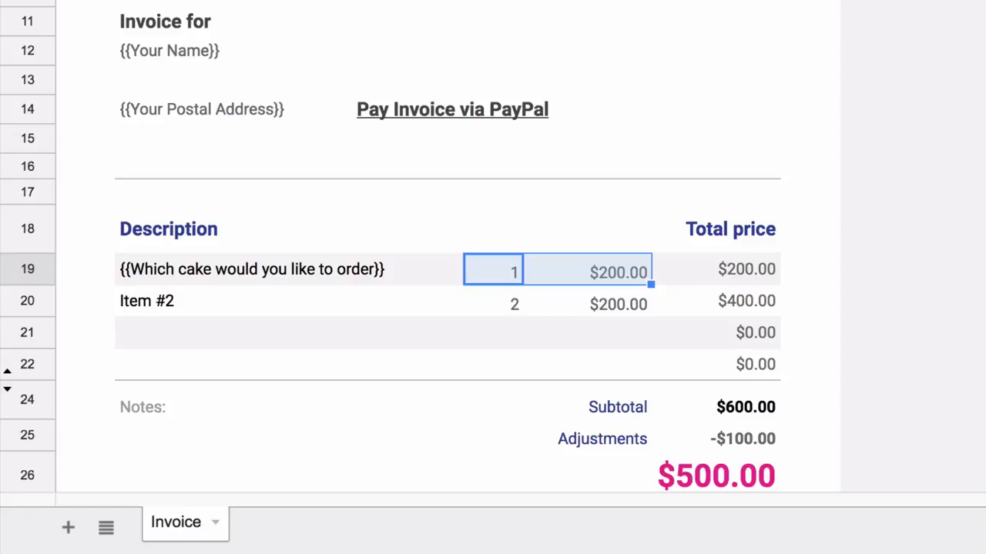
key("Delete")
key("Down")
key("shift+Right")
key("Delete")
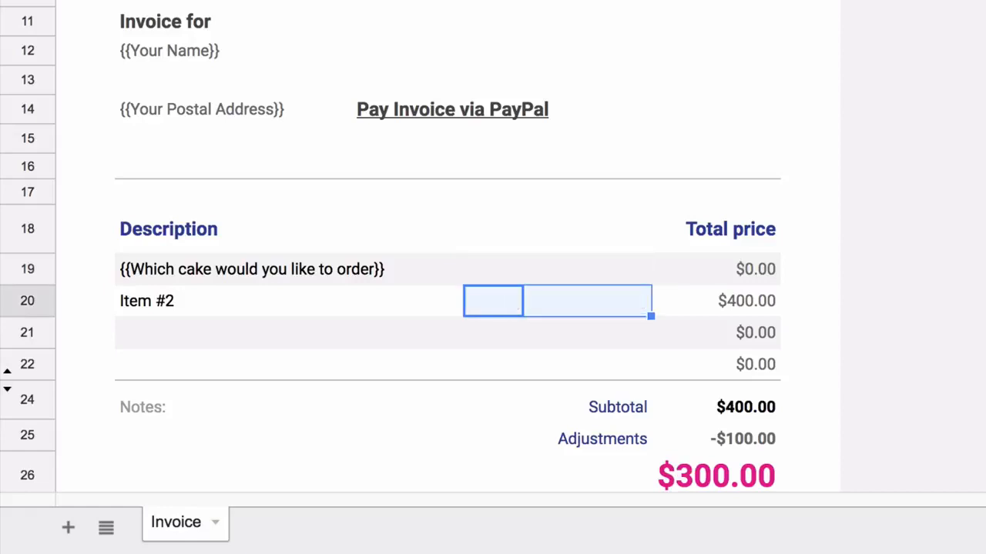
- Replace row 19's total price with the {{Cake Price}} placeholder
left_click(727, 268)
type("=product(E19,F19)")
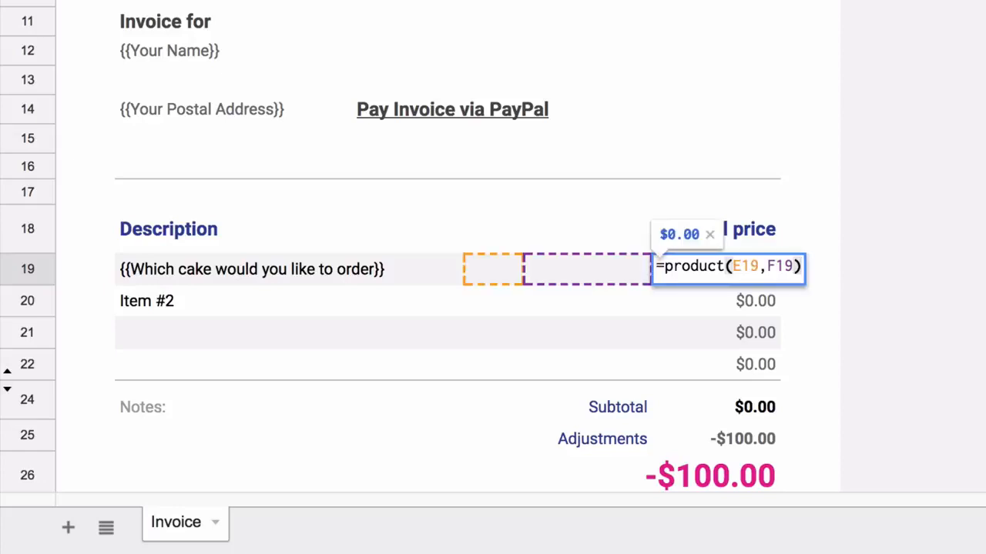
key("ctrl+a")
type("{{")
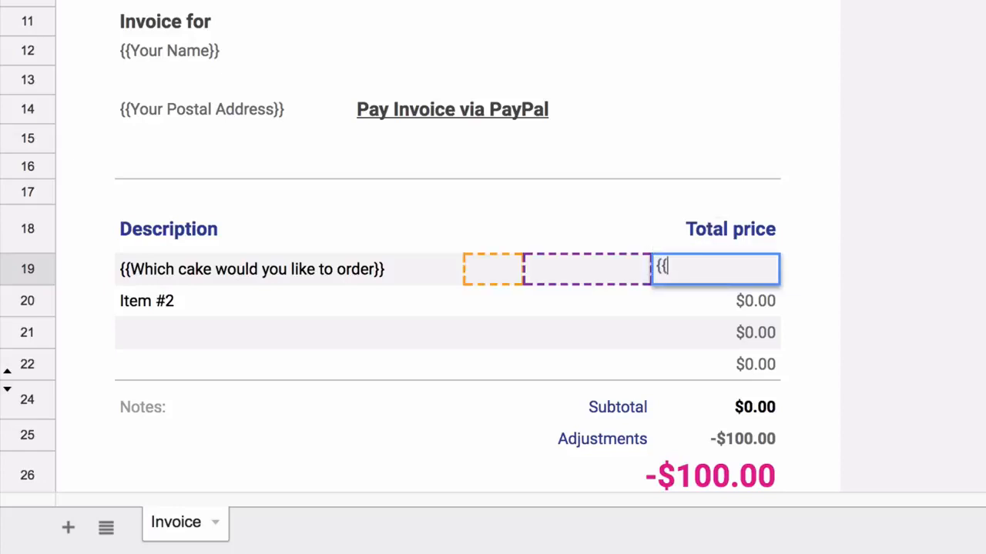
type("Cake Price}}")
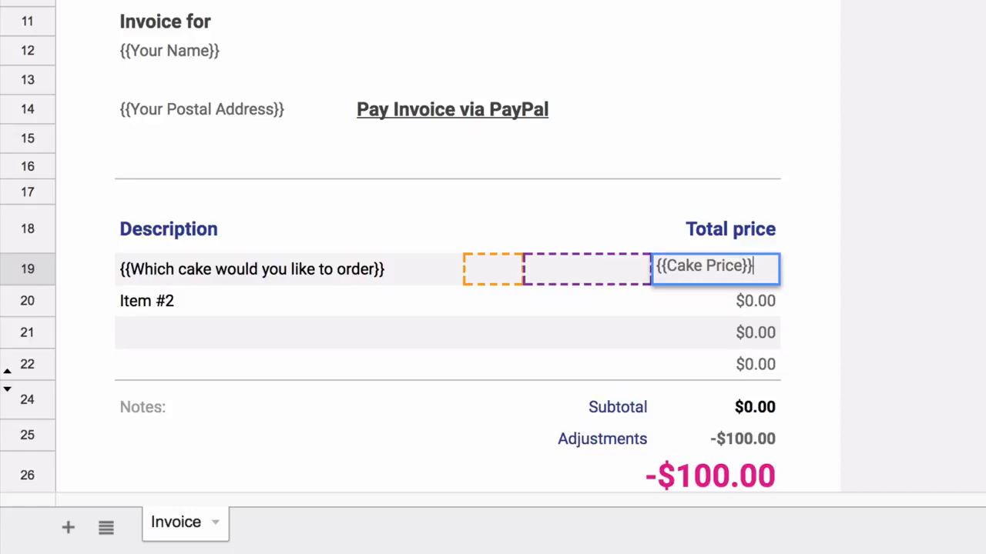
key("Return")
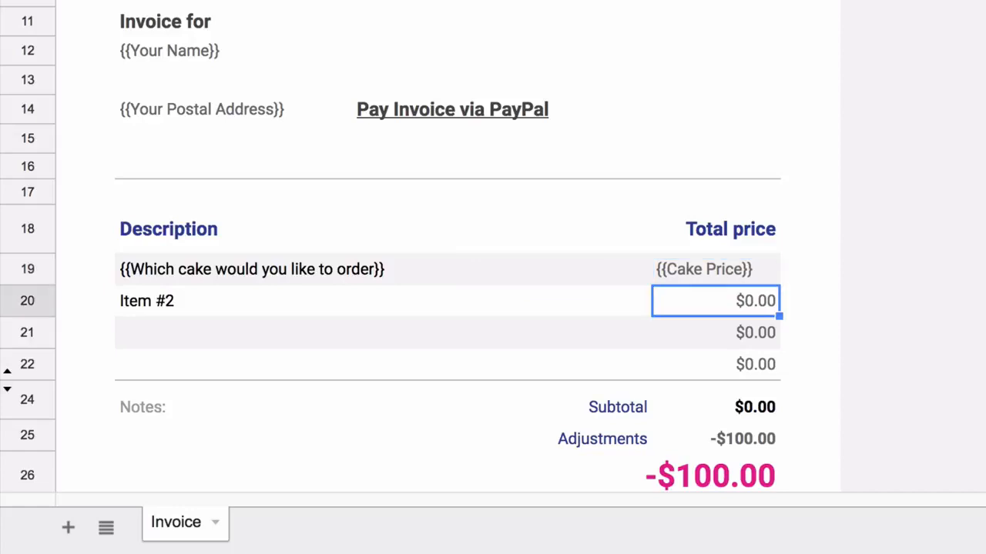
- Relabel Item #2 as 'Extra decoration charges'
key("Left")
key("Left")
key("Left")
key("Right")
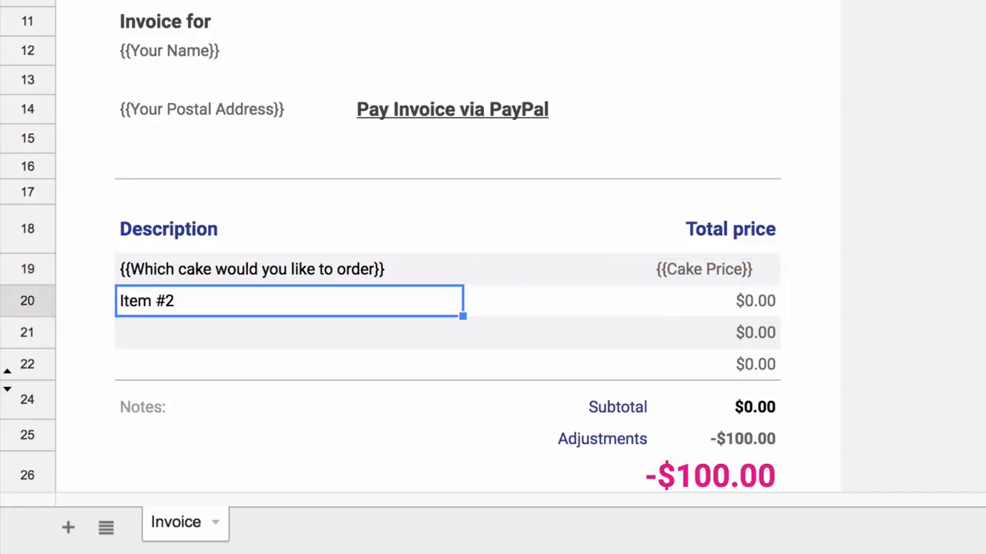
type("Extra d")
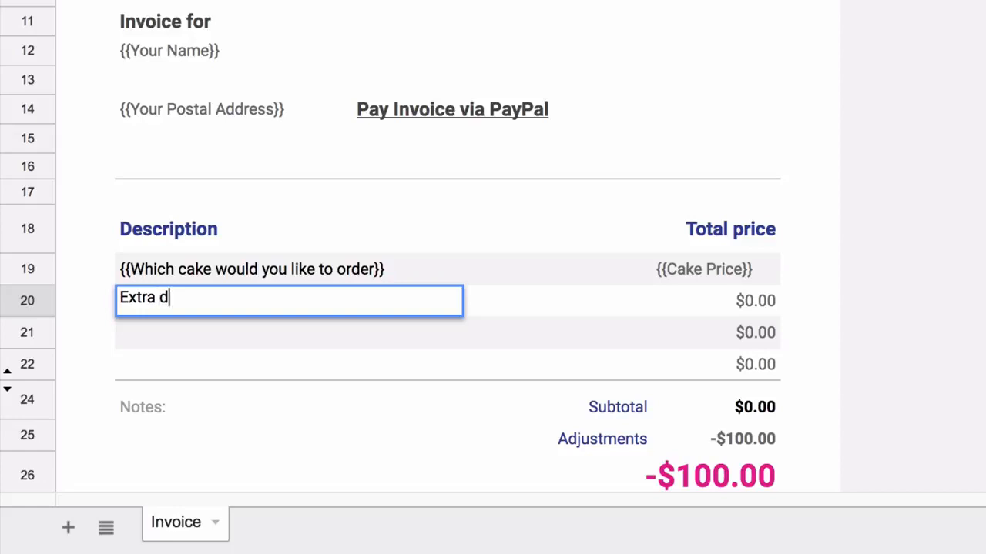
type("ecoration char")
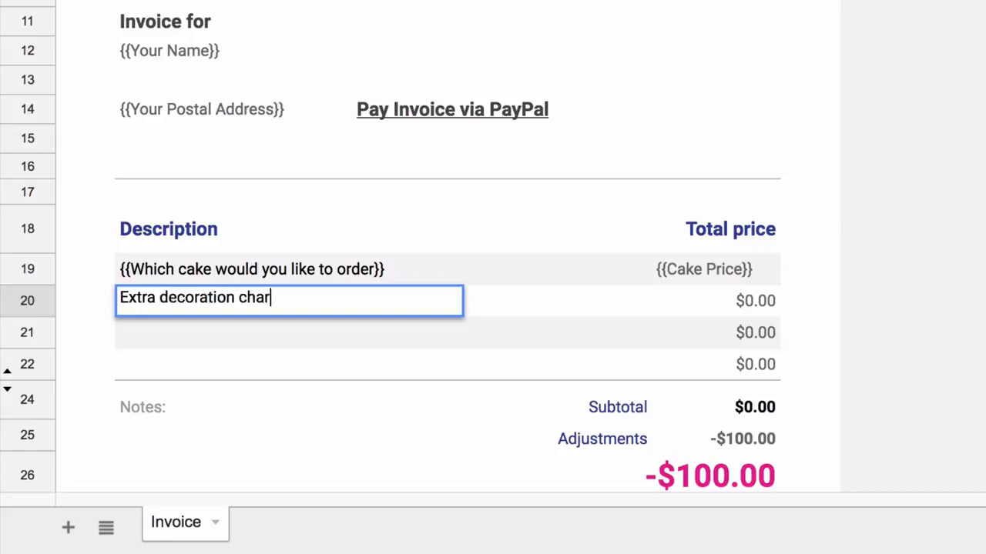
type("ges")
- Put {{Decoration Charges}} in G20 and right-align both placeholder totals
left_click(753, 303)
type("{{Decoration Charges}}")
key("Return")
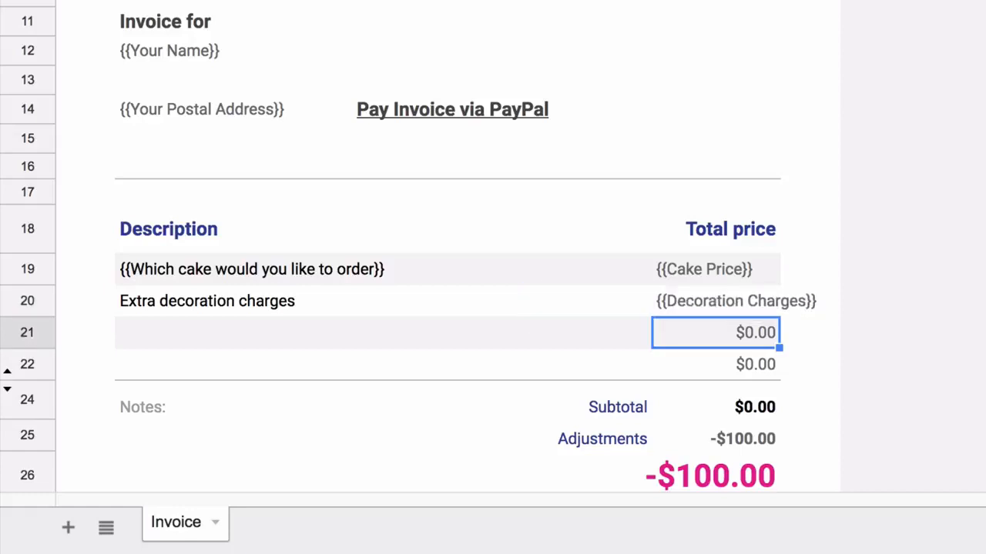
key("Up")
key("Up")
key("shift+Down")
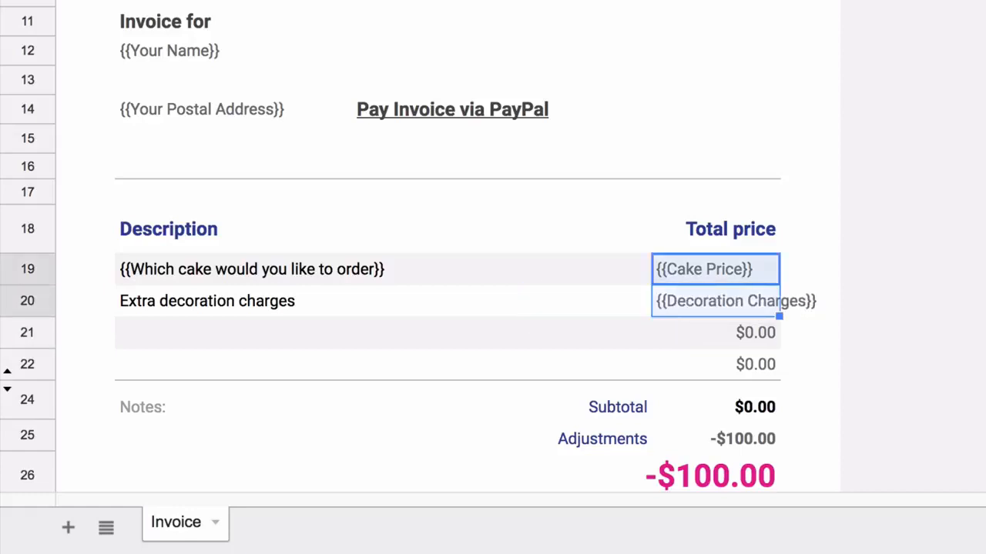
key("ctrl+shift+r")
- Clear the $0.00 values in the empty rows and delete empty row 21
key("Down")
key("Down")
key("Left")
key("shift+Right")
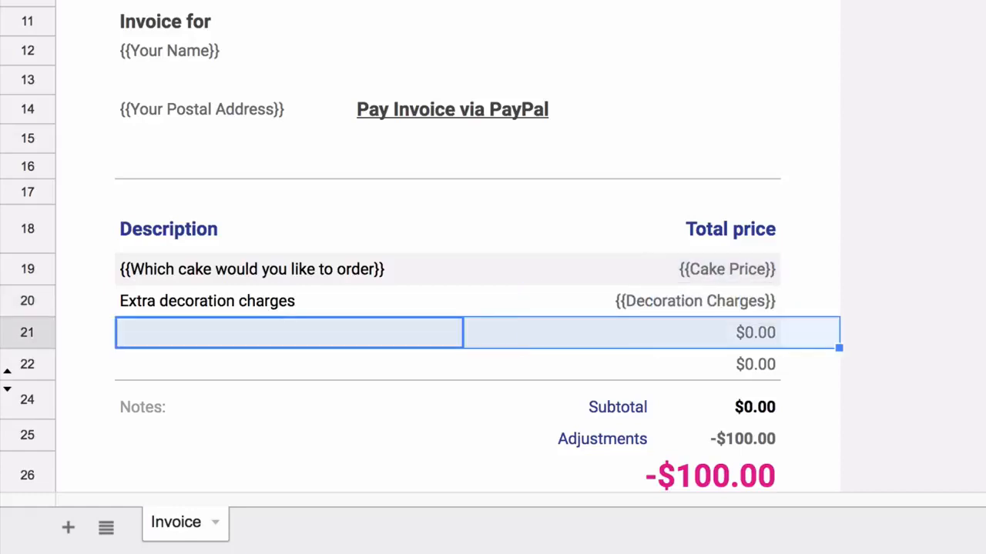
left_click_drag(289, 332, 754, 364)
key("Delete")
left_click(28, 333)
key("ctrl+alt+minus")
left_click(716, 368)
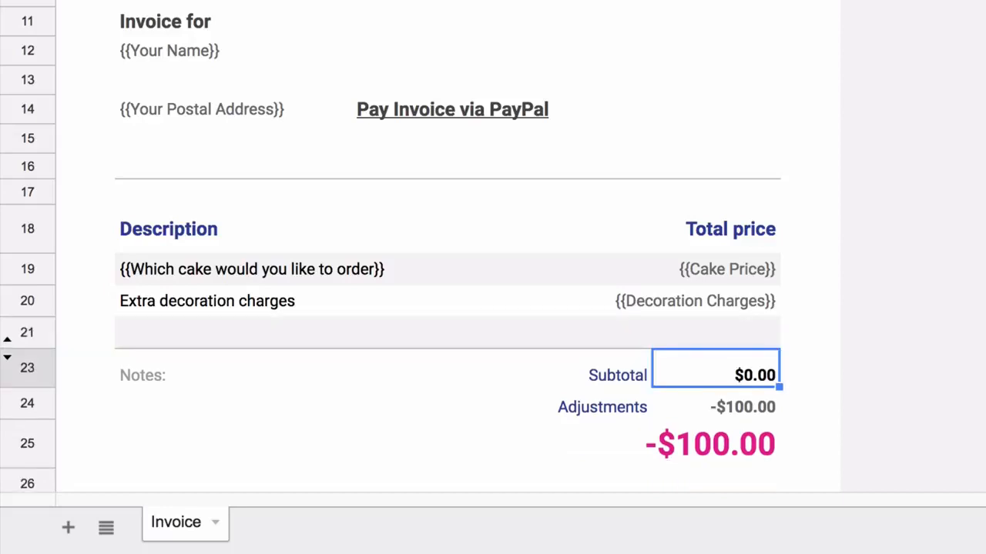
- Rename Adjustments to Taxes and replace its -100 amount with {{Tax}}
key("Down")
key("Left")
type("Taxes")
key("Tab")
key("Return")
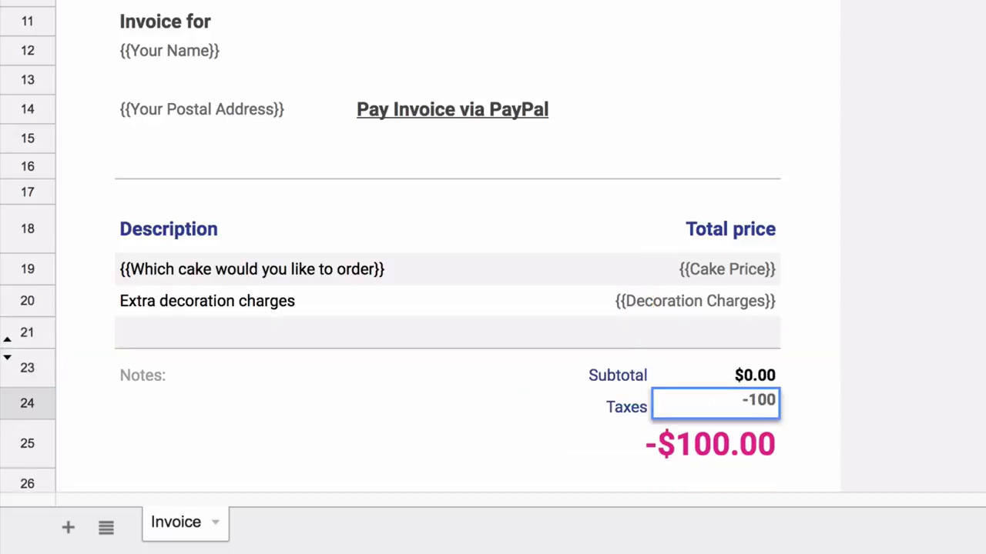
key("BackSpace")
key("BackSpace")
key("BackSpace")
key("BackSpace")
type("{{Tax}}")
key("Return")
key("Up")
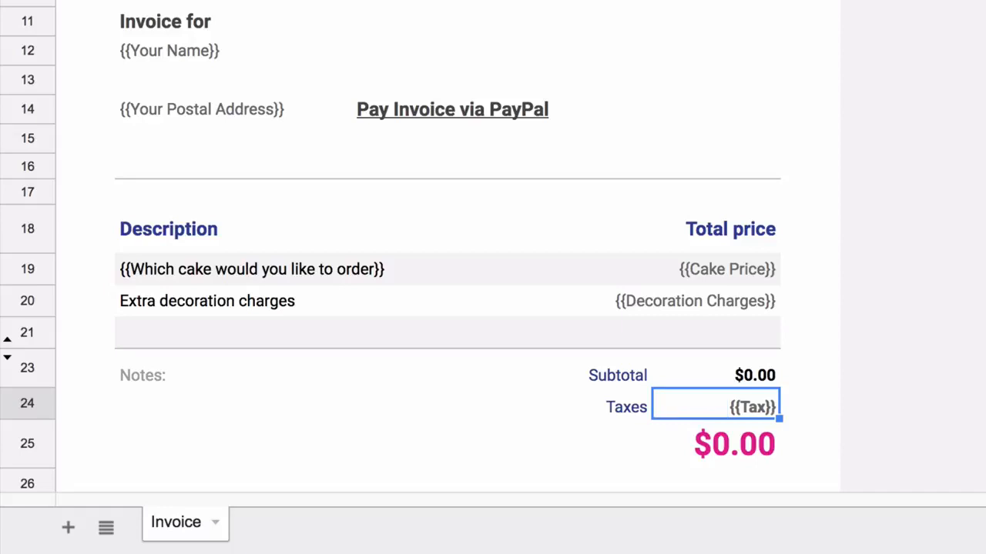
key("Down")
- Replace the Notes label with 'Thank you for your business!'
key("Down")
left_click(143, 365)
key("Delete")
key("Down")
type("Thank you for your ")
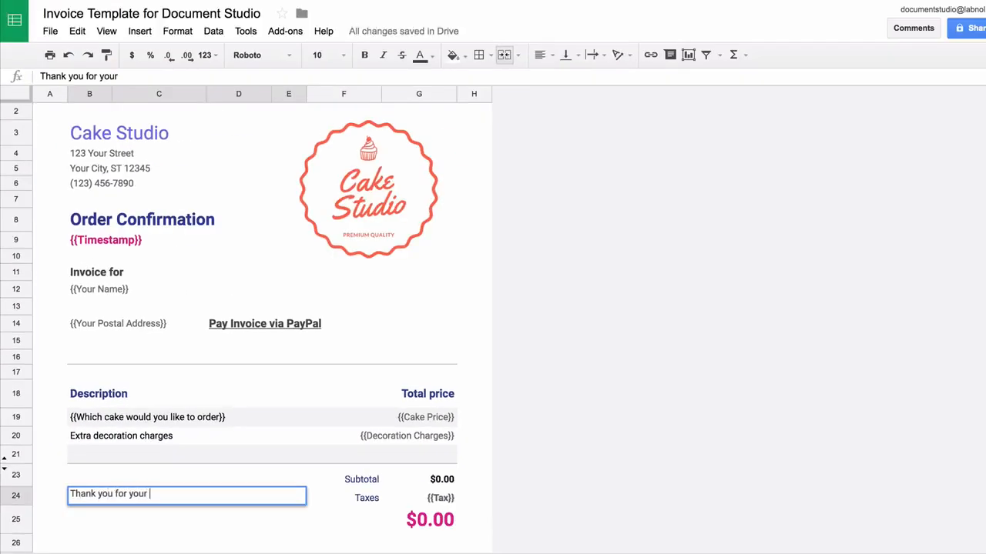
type("business!")
key("Return")
key("Up")
- Style the thank-you note in La Belle Aurore at a larger font size
left_click(262, 55)
left_click(278, 100)
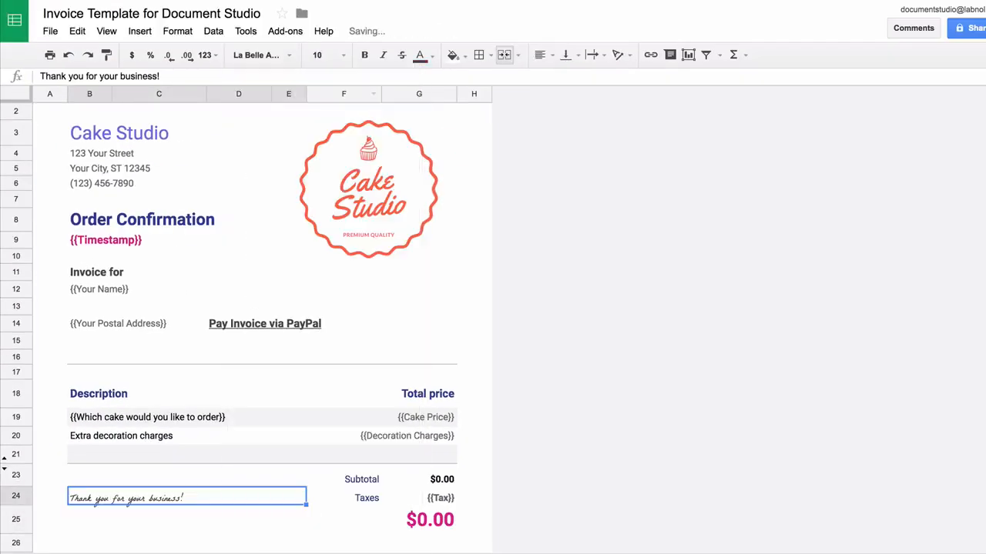
left_click(326, 56)
left_click(323, 213)
left_click(238, 520)
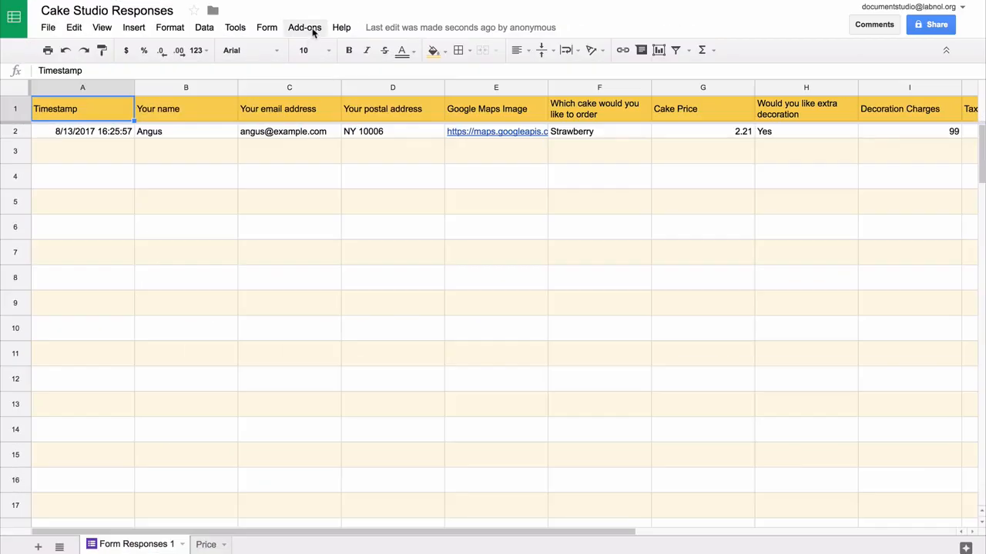
- Open Document Studio and choose the Invoice Template spreadsheet as the Document Merge template
left_click(313, 31)
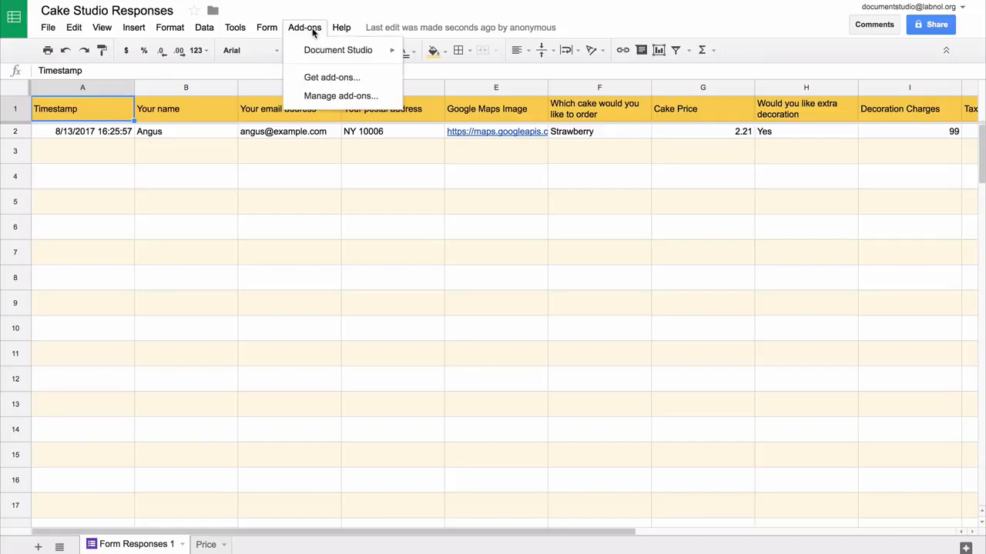
mouse_move(323, 49)
left_click(435, 54)
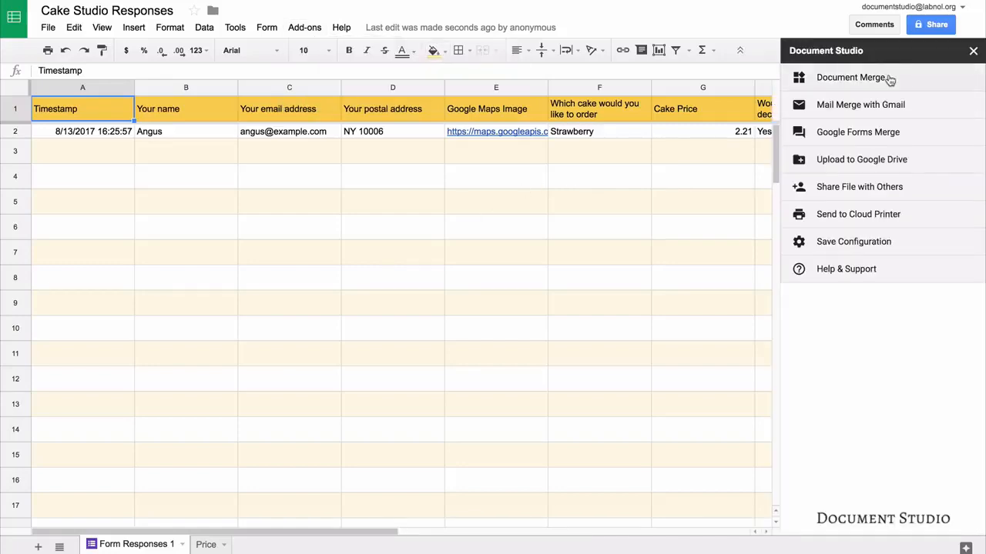
left_click(890, 80)
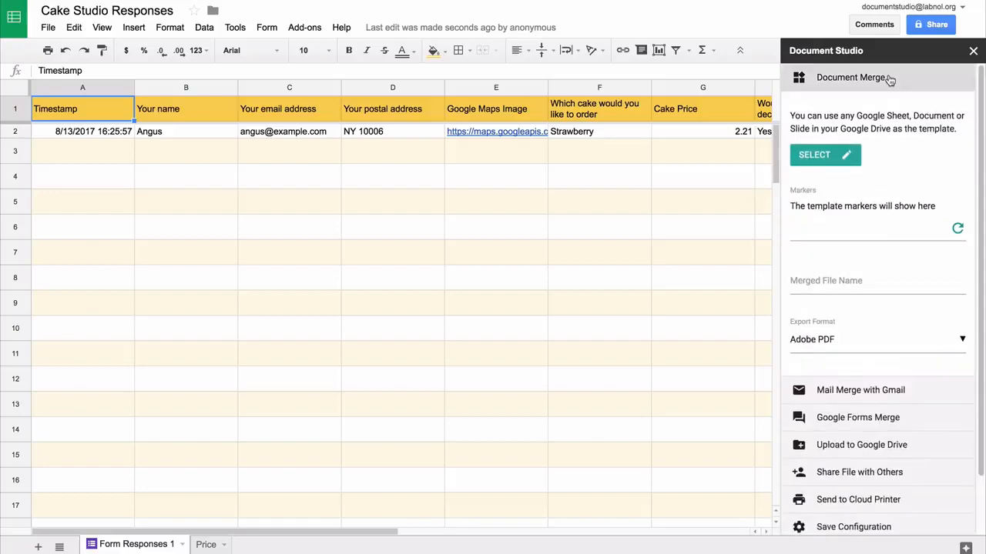
left_click(820, 160)
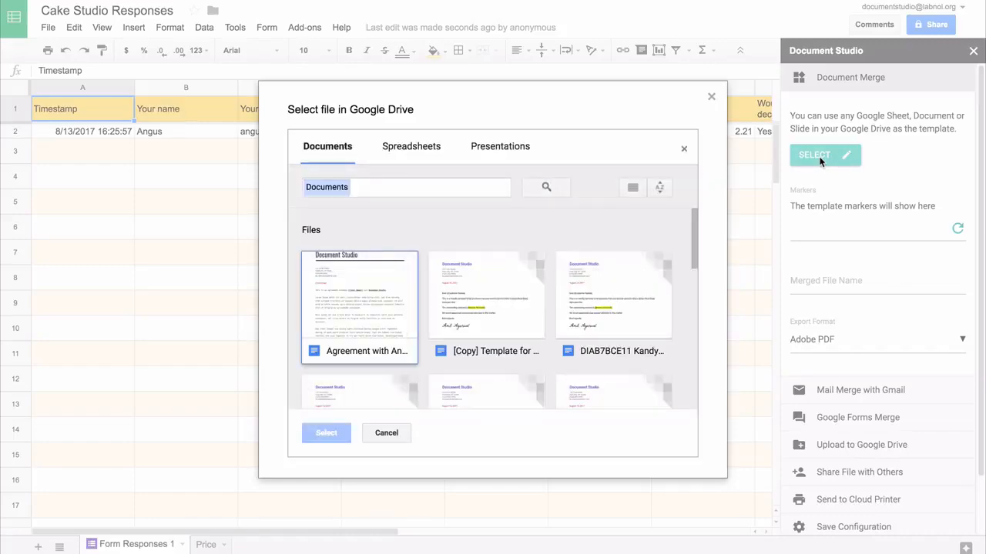
left_click(415, 146)
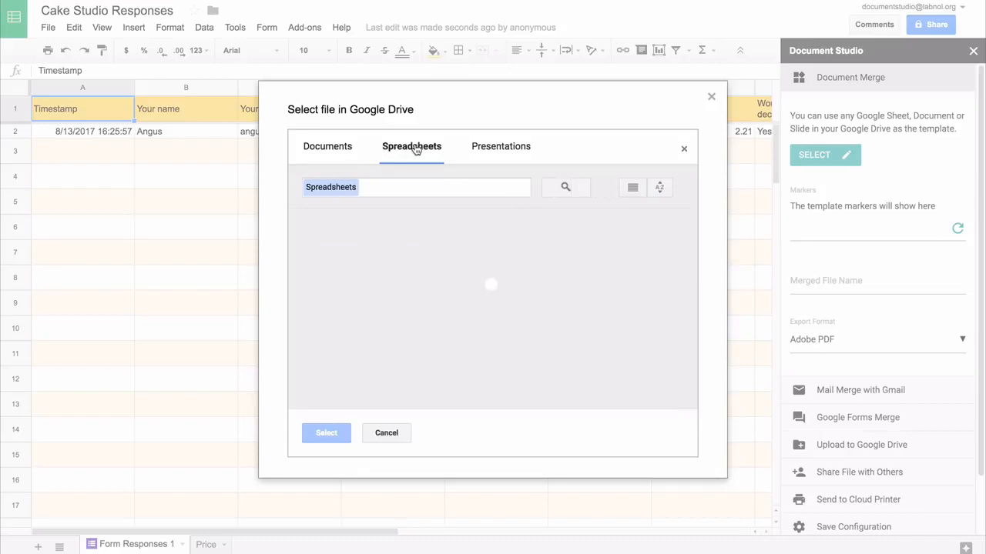
left_click(353, 350)
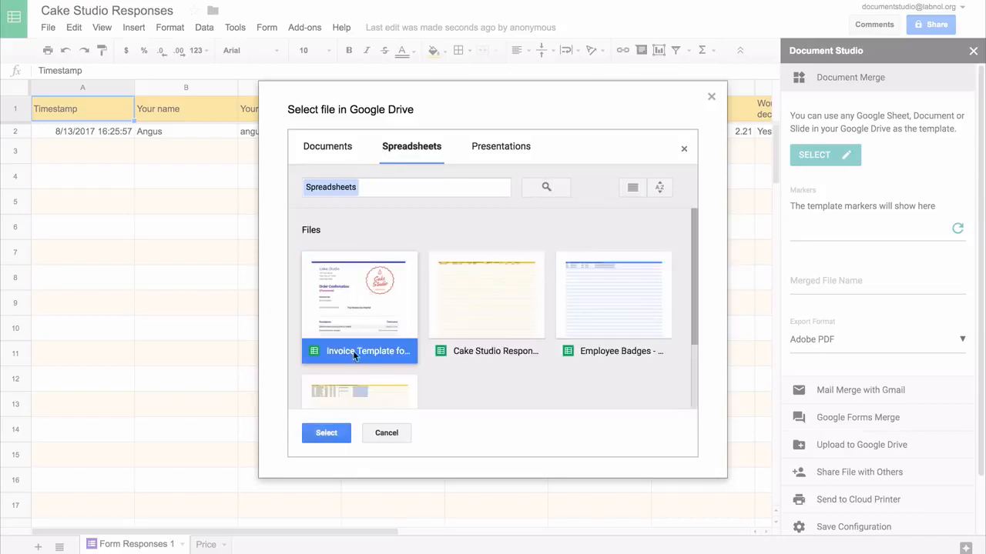
left_click(324, 433)
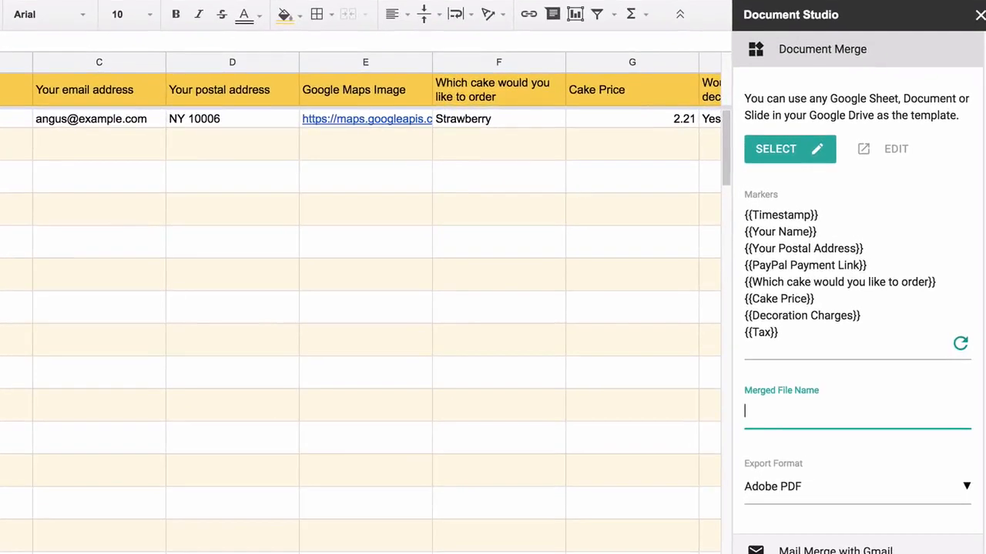
- Name merged files {{Your name}}, export them as Adobe PDF, and collapse Document Merge
type("r name}}")
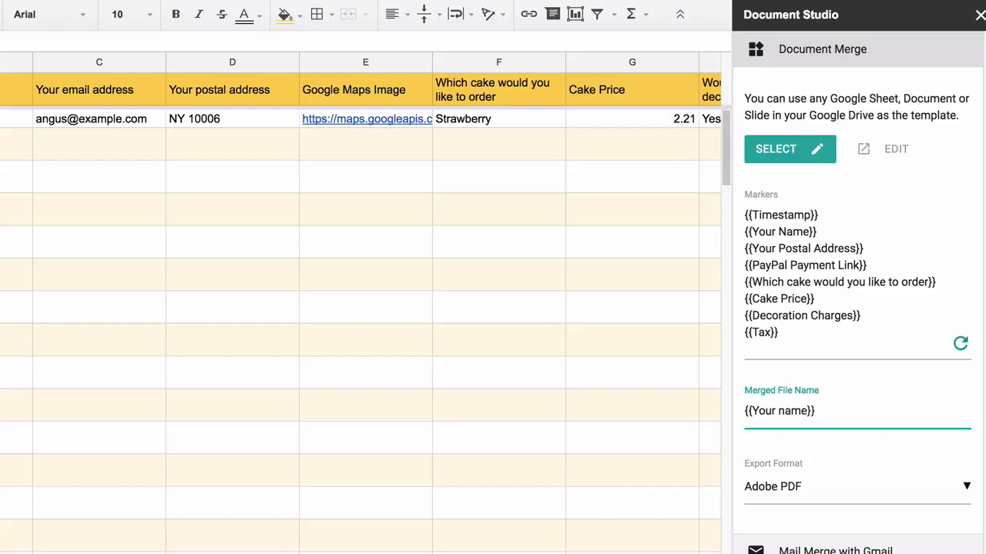
left_click(898, 485)
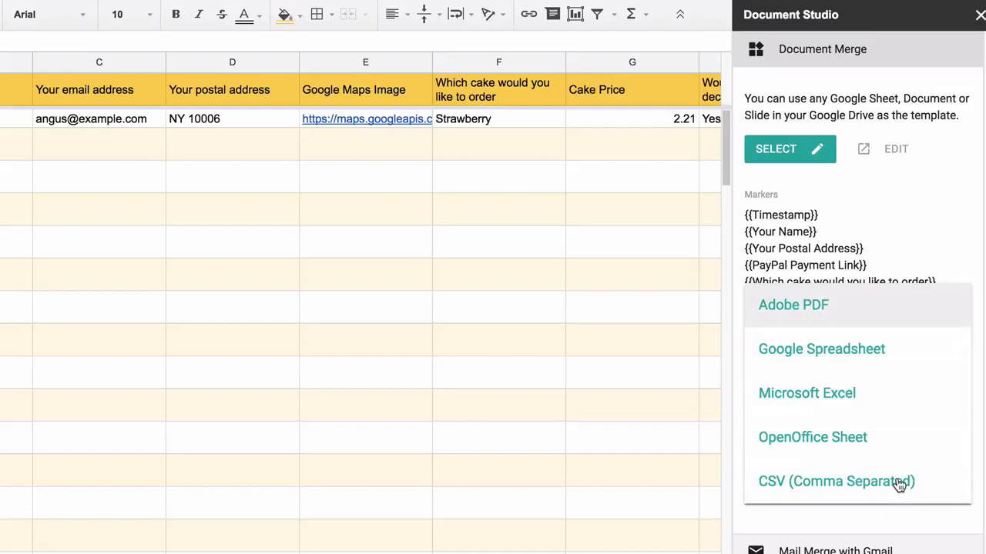
left_click(901, 308)
left_click(890, 48)
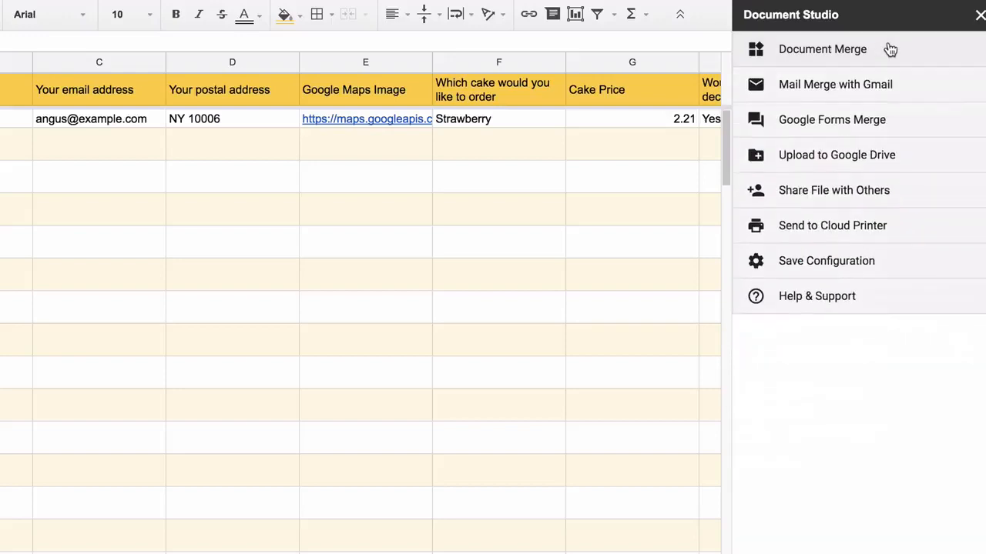
- Begin the form-submit email body with 'Dear {{Your name}},' and 'Thank you for your order for'
left_click(909, 127)
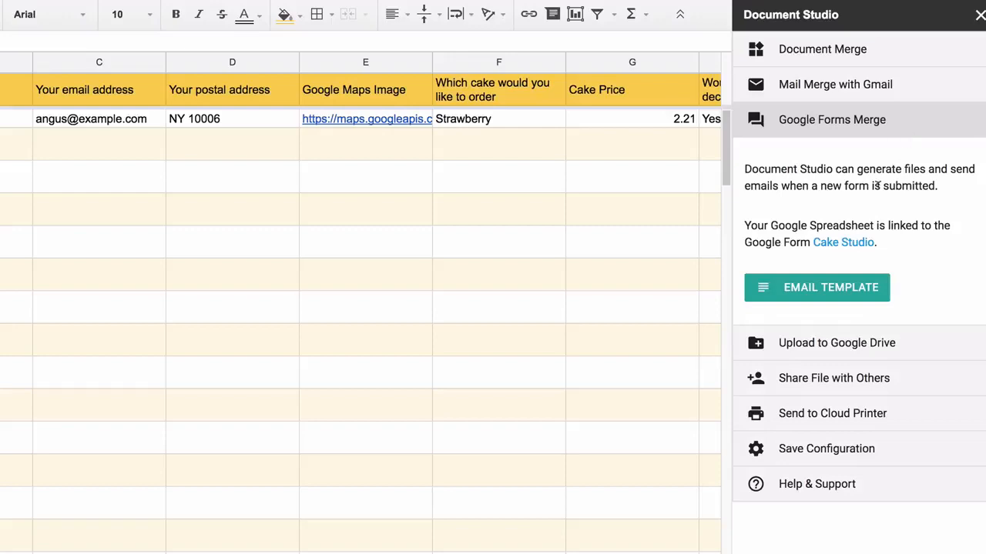
left_click(844, 287)
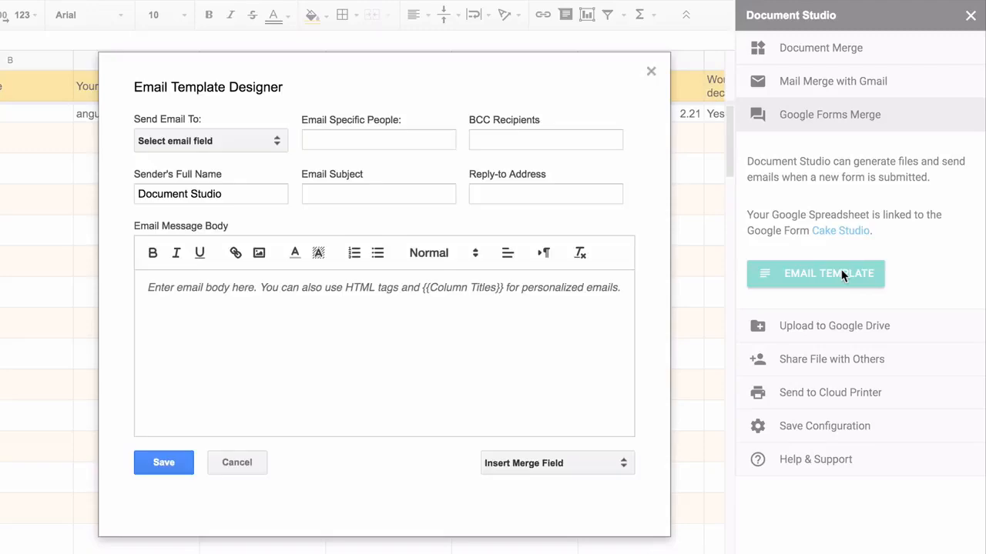
left_click(308, 296)
type("Dear")
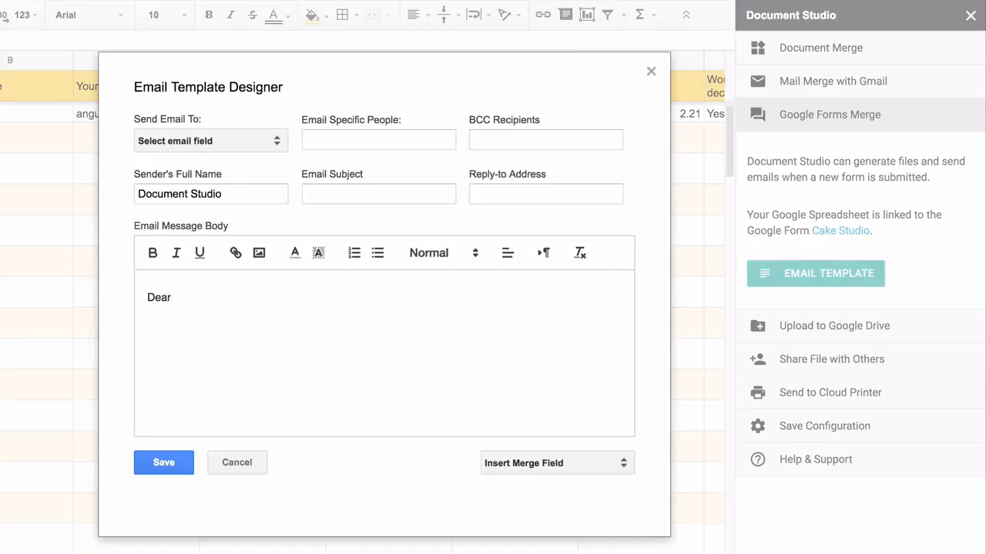
left_click(586, 465)
left_click(574, 553)
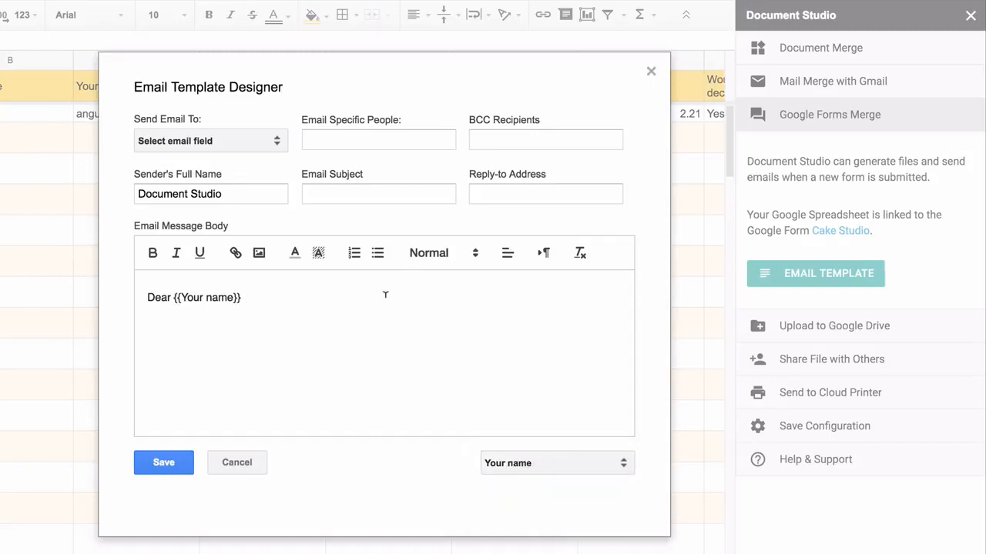
left_click(385, 295)
type(",")
key("Return")
key("Return")
key("BackSpace")
type("Thank you for your order for")
- Insert the cake choice merge field after that sentence and highlight it in yellow
left_click(571, 464)
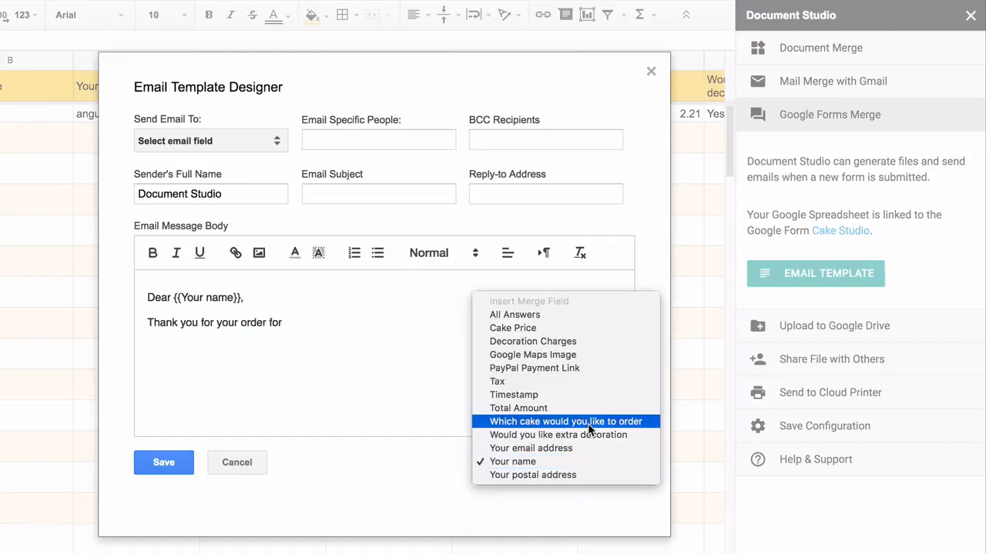
left_click(567, 421)
left_click(513, 321)
type(".")
key("Return")
key("Return")
left_click_drag(284, 322, 470, 322)
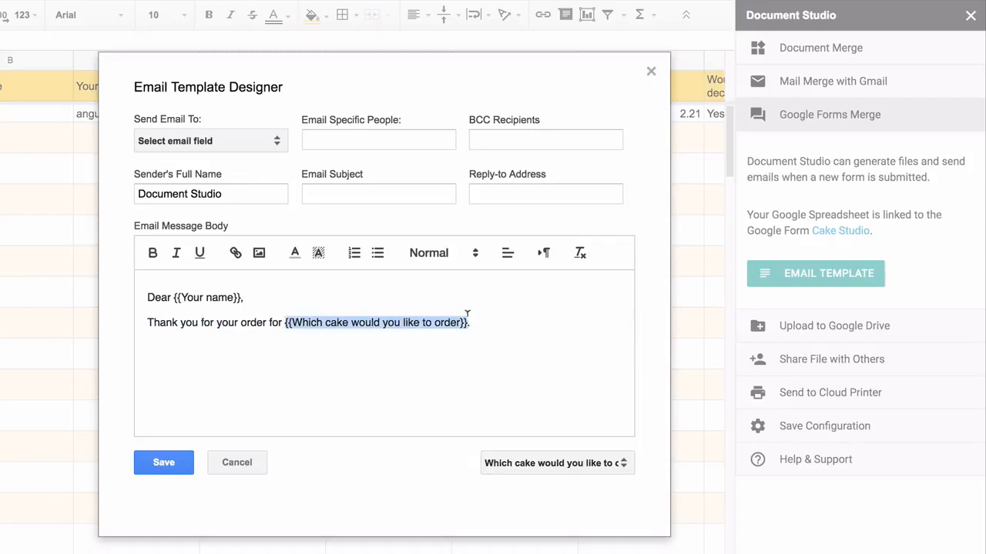
left_click(318, 253)
left_click(369, 273)
- Add 'Your invoice is attached. Please pay the invoice via PayPal.' and 'Thanks.'
left_click(371, 350)
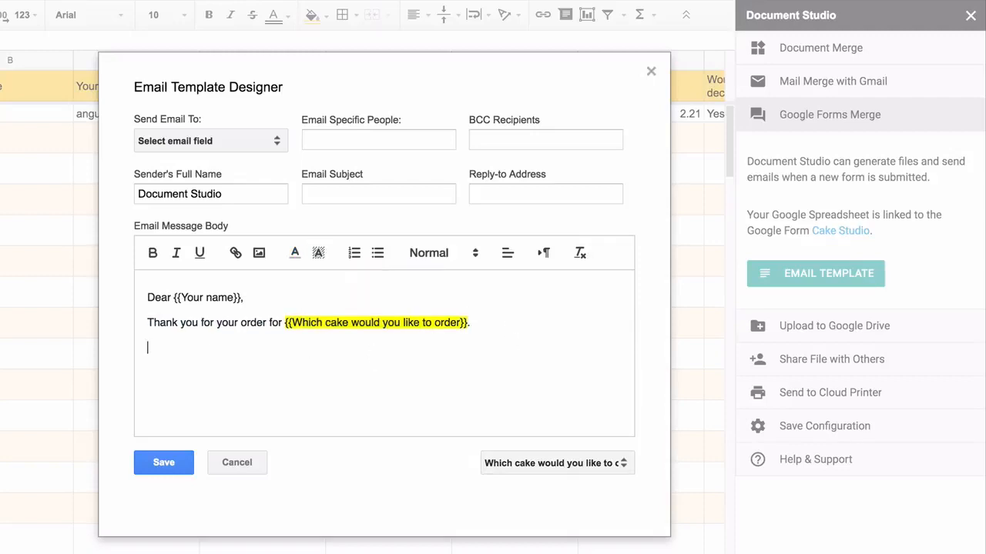
type("Your ino")
key("BackSpace")
type("voice is attached.")
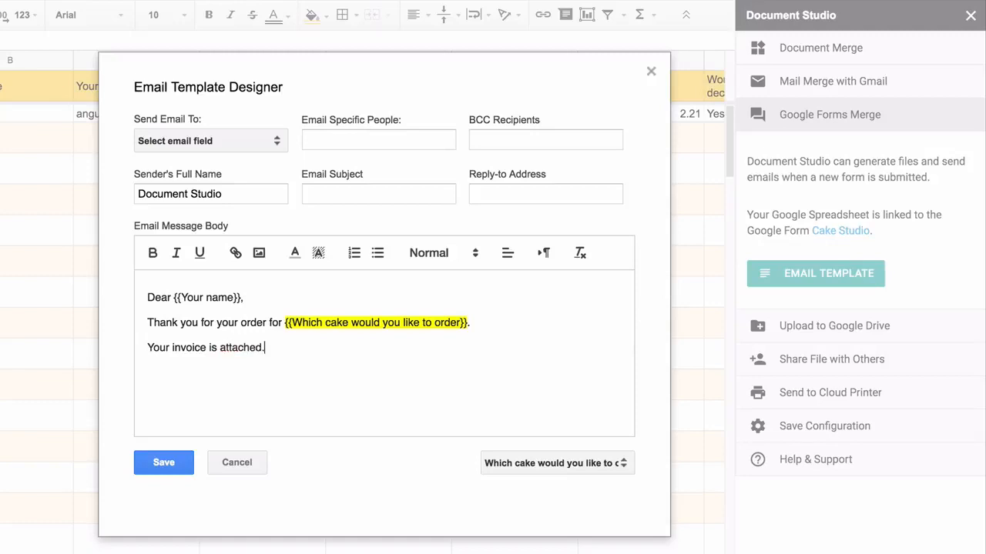
type(" Please pay the invoice via PayPal.")
key("Return")
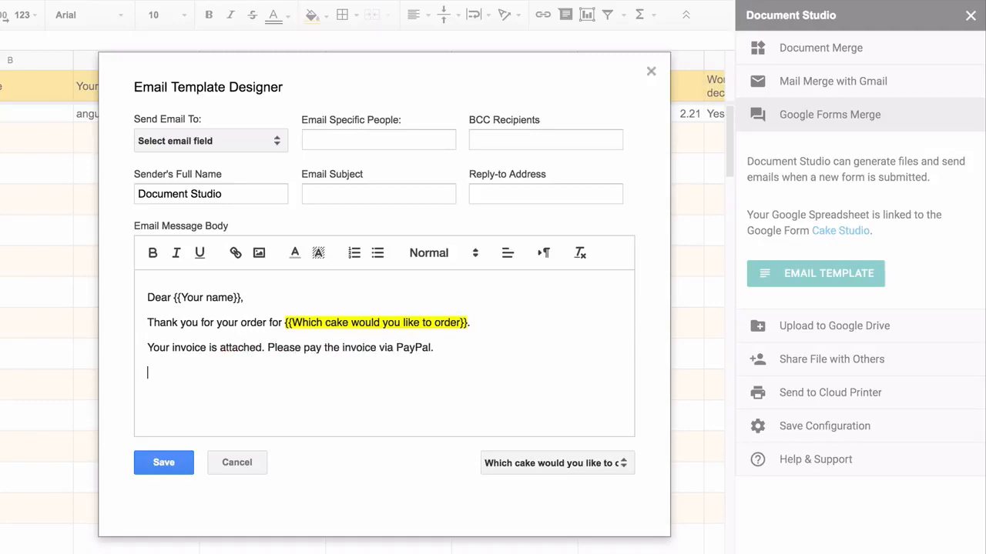
type("Thanks.")
- Link the word PayPal to {{PayPal Payment Link}} and sign off 'Cake Studio.'
double_click(413, 346)
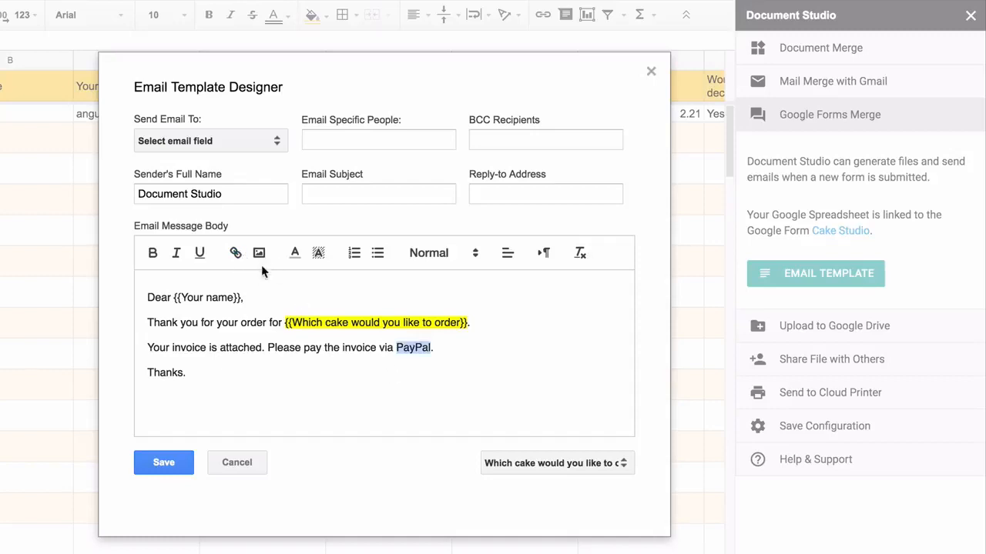
left_click(235, 253)
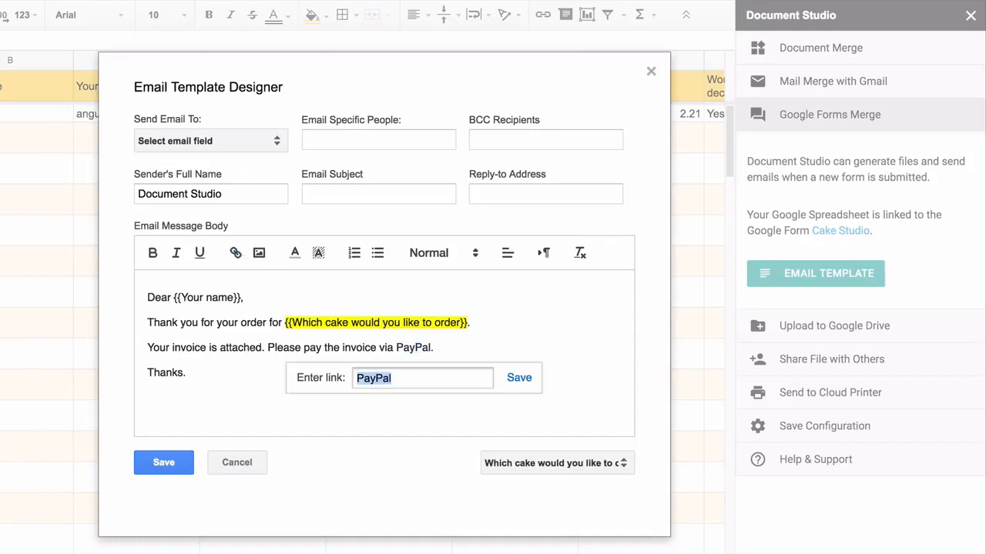
type("{{PayPal Pay")
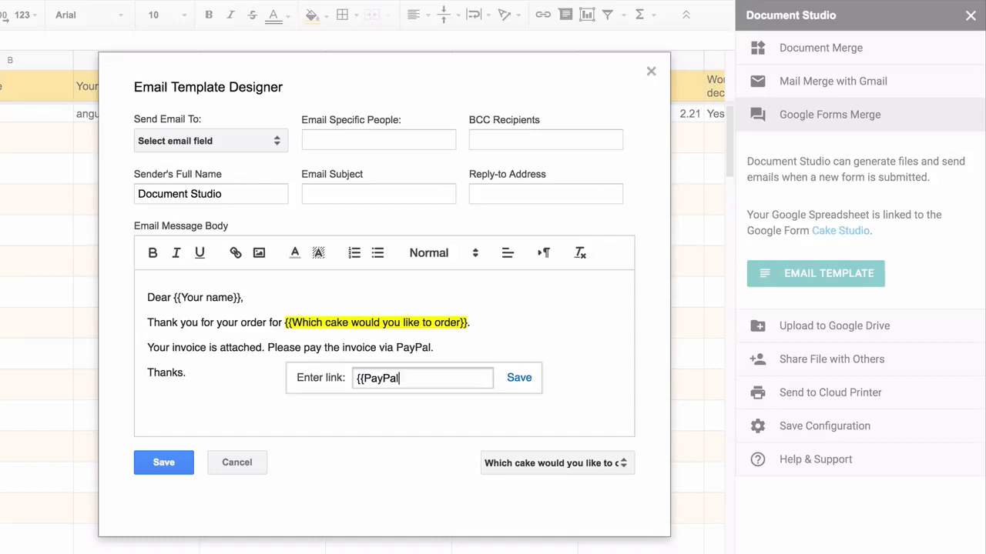
type("ment Link}}")
left_click(518, 377)
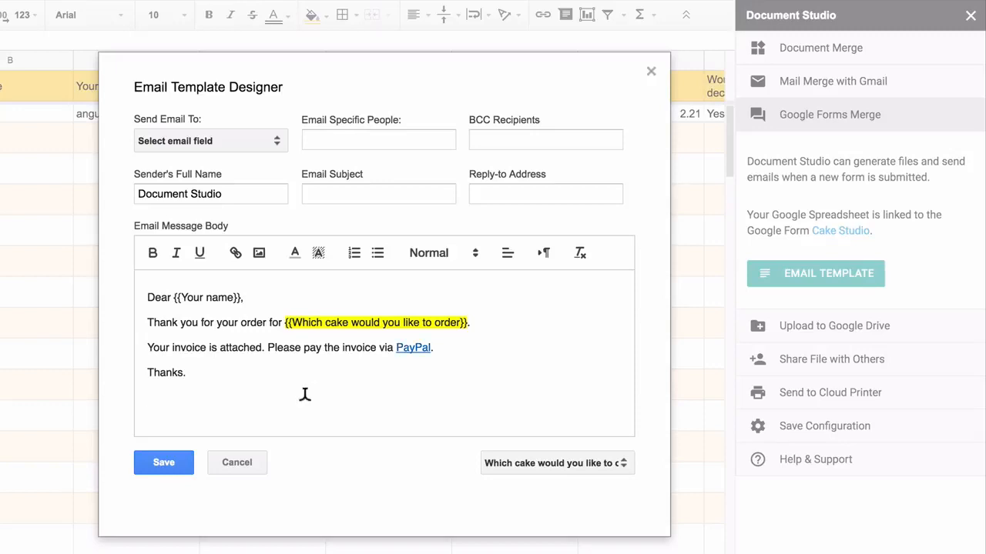
left_click(303, 396)
type("Cake Studio.")
- Send the email to the respondent's address plus an extra recipient e-mail address
left_click(250, 136)
left_click(231, 275)
left_click(358, 137)
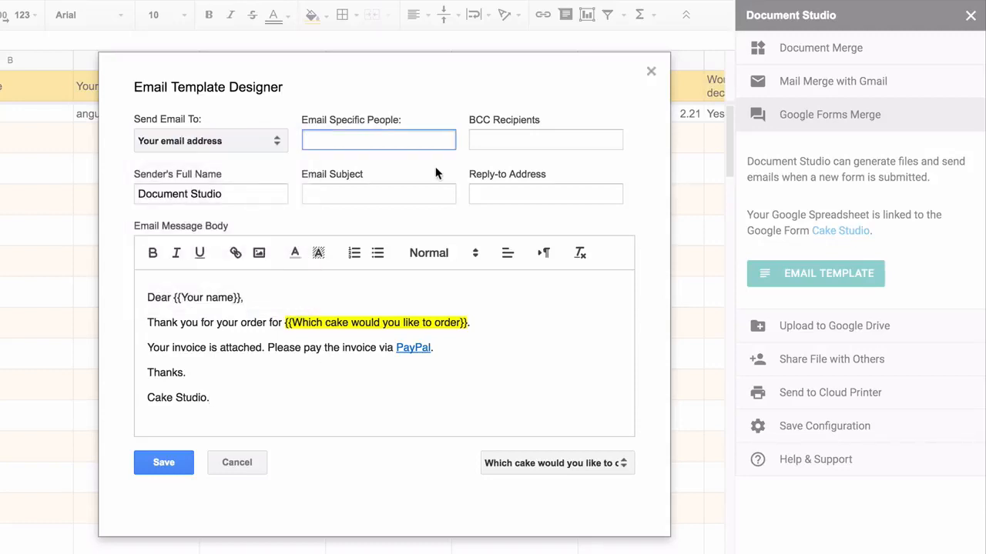
- Set subject 'Your order for' plus the cake field, sender name Cake Studio, and save
left_click(402, 193)
type("Your order for")
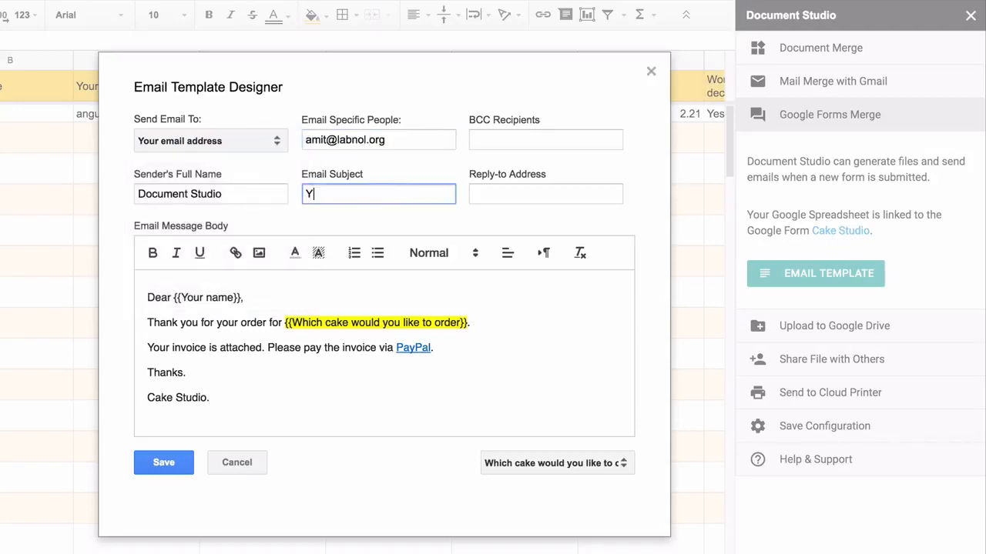
left_click_drag(287, 316, 468, 308)
key("ctrl+c")
left_click(413, 194)
key("ctrl+v")
double_click(154, 193)
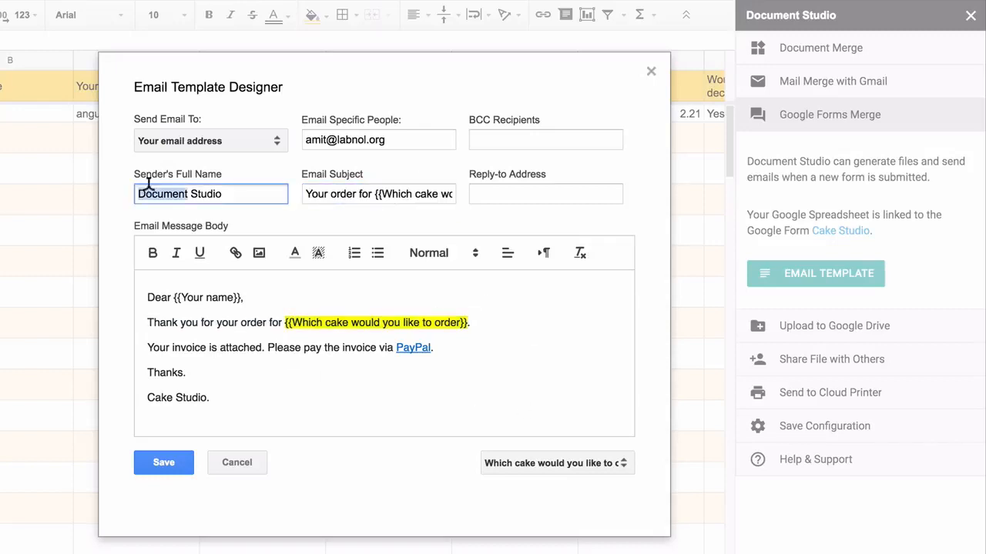
type("Cake")
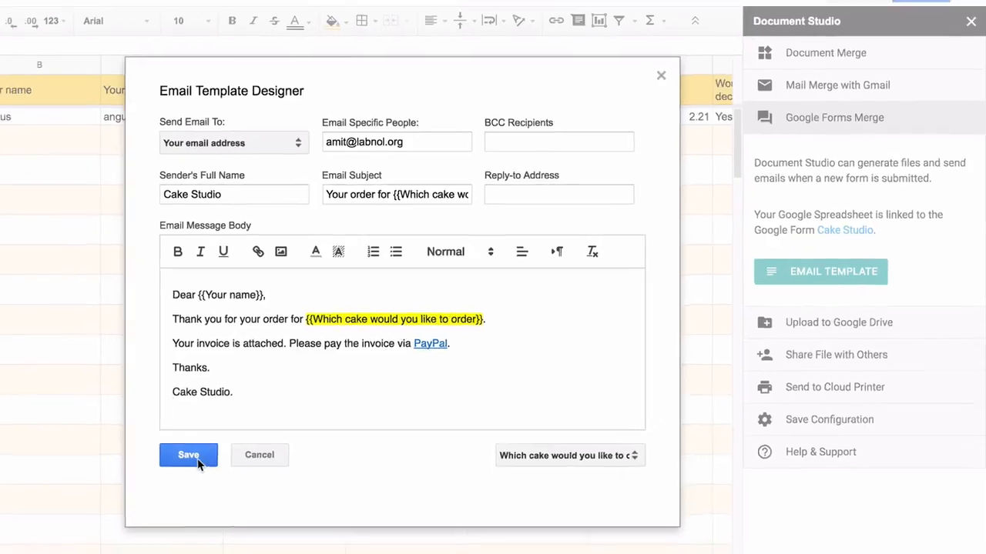
left_click(164, 462)
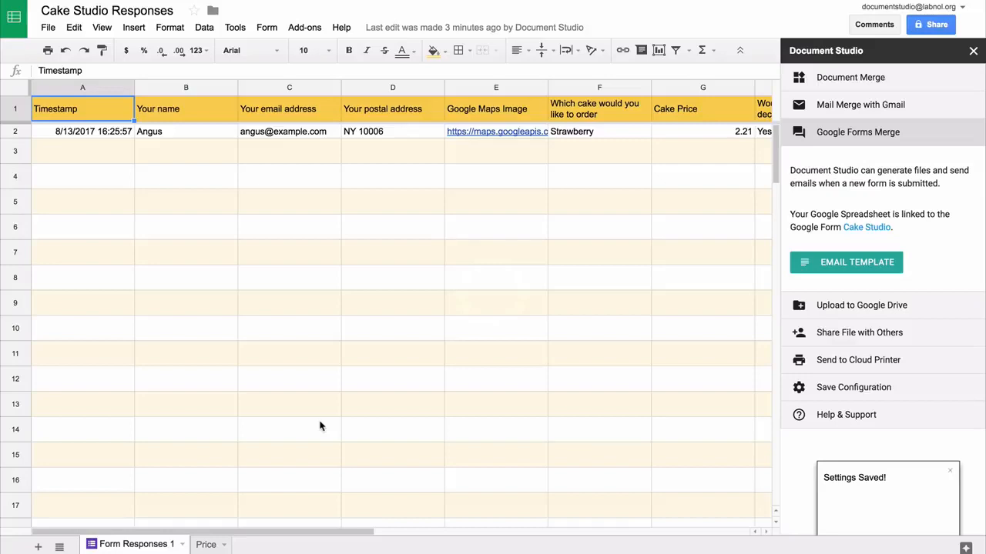
- Upload merged files to the Drive Documents folder with subfolder path \\{{Your Customer Name}}
left_click(900, 309)
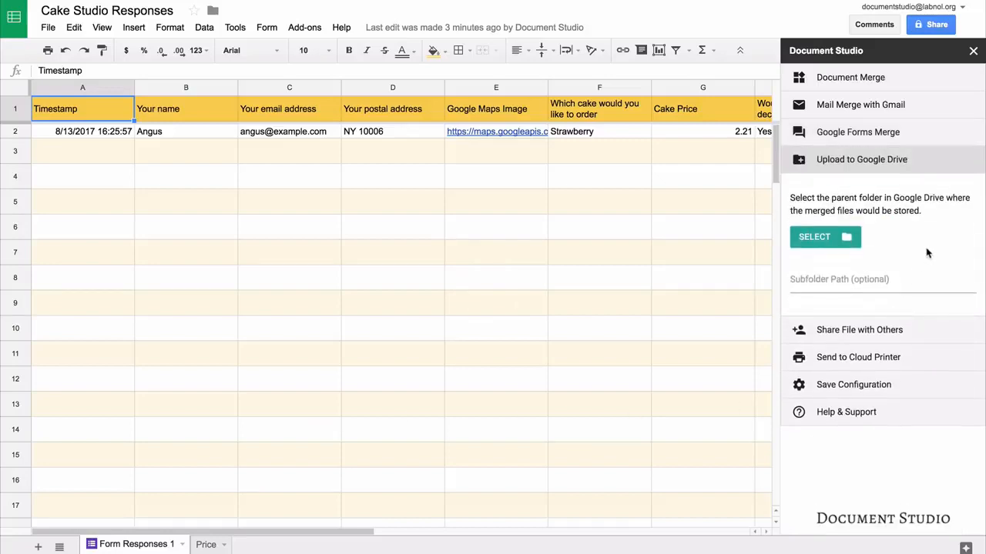
left_click(829, 237)
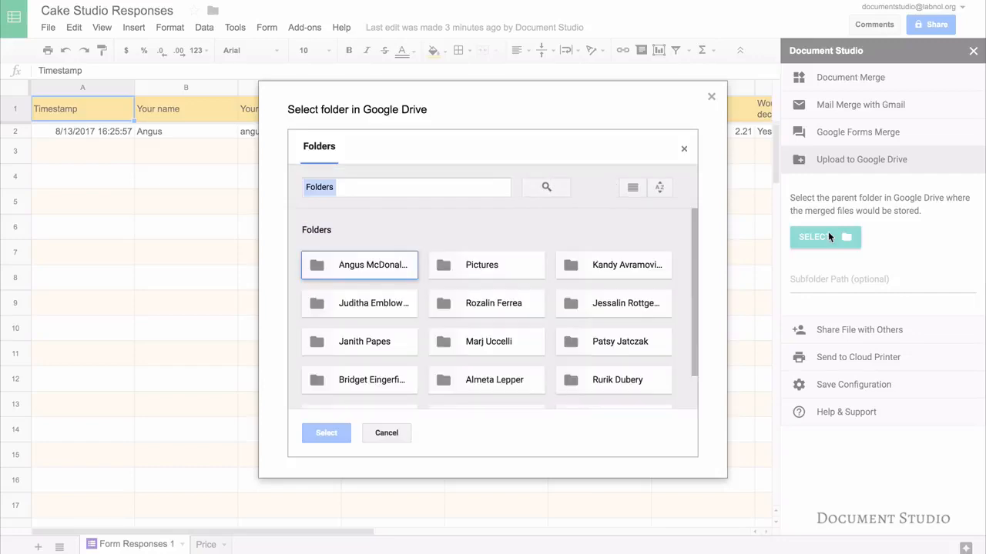
scroll(369, 346, "down", 1)
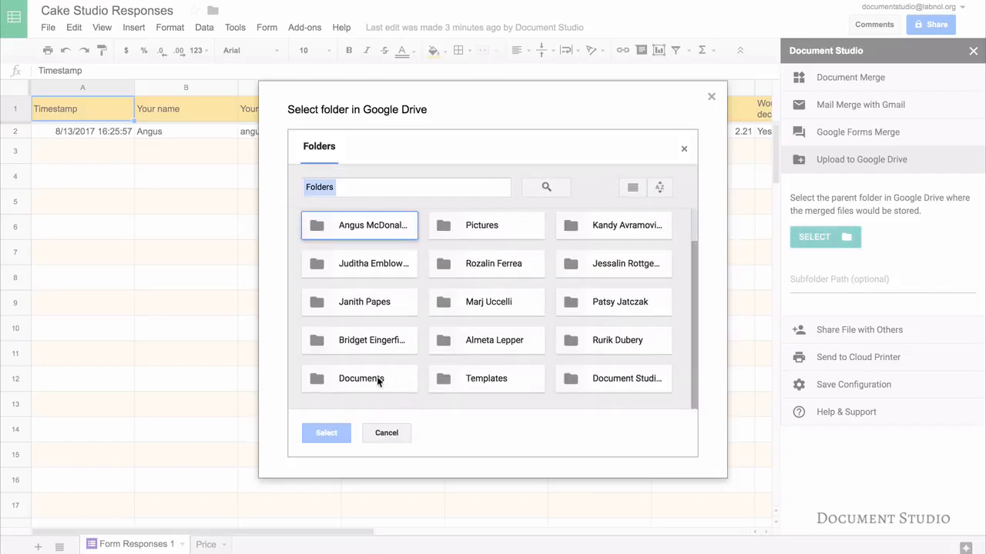
left_click(373, 378)
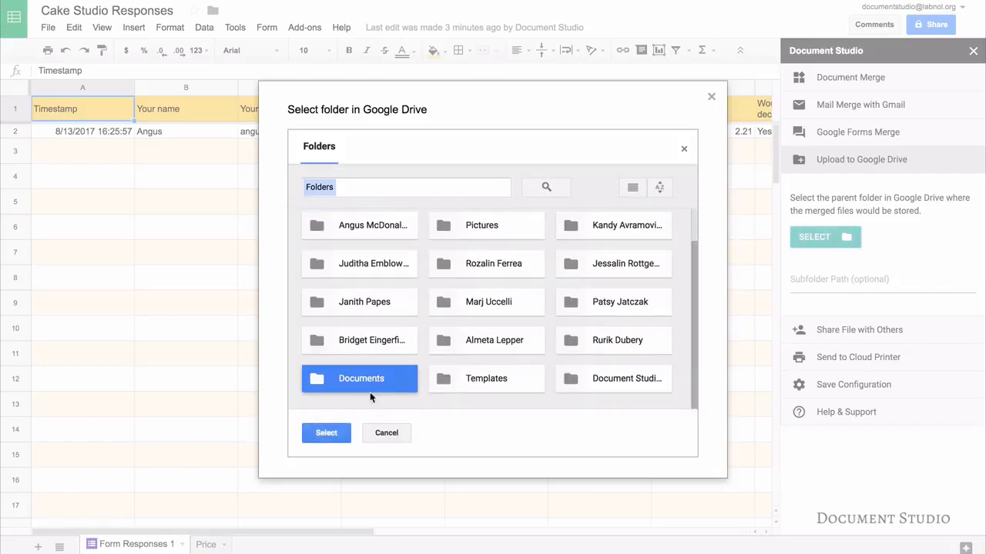
left_click(327, 434)
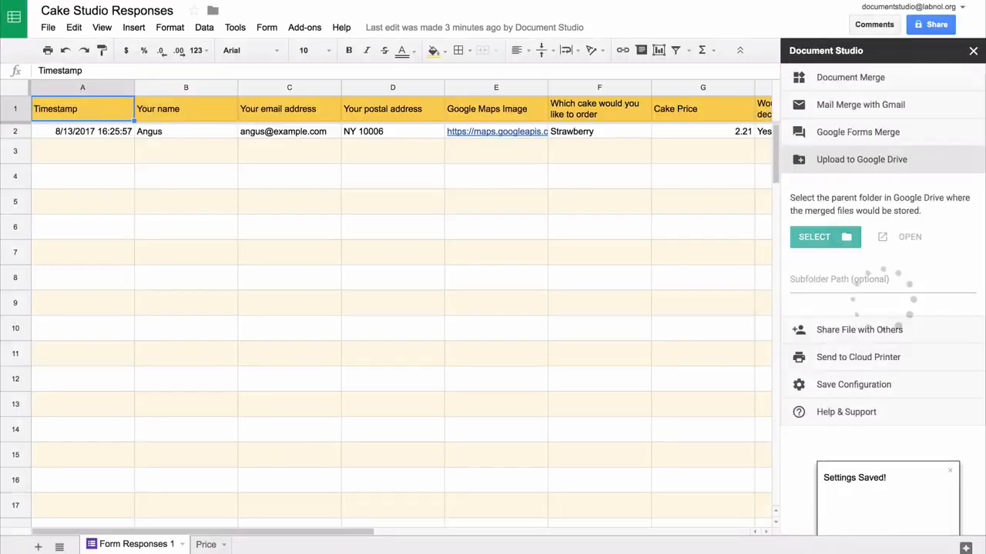
left_click(847, 281)
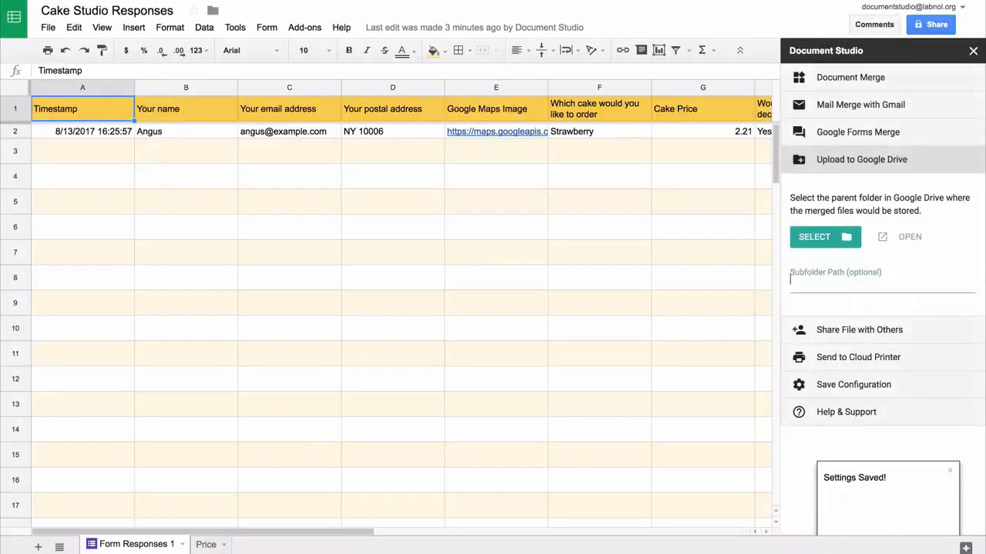
type("\\\\")
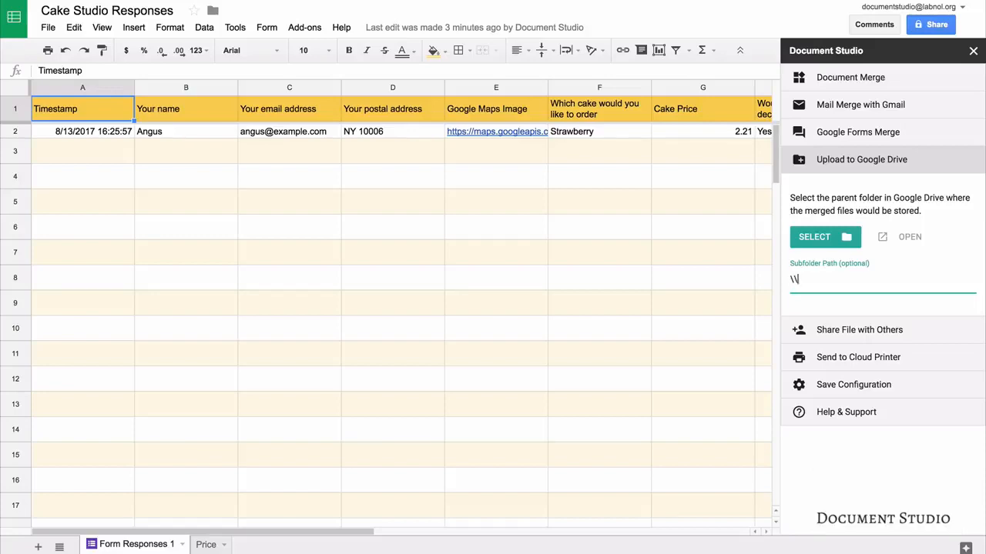
type("{")
type("{Your")
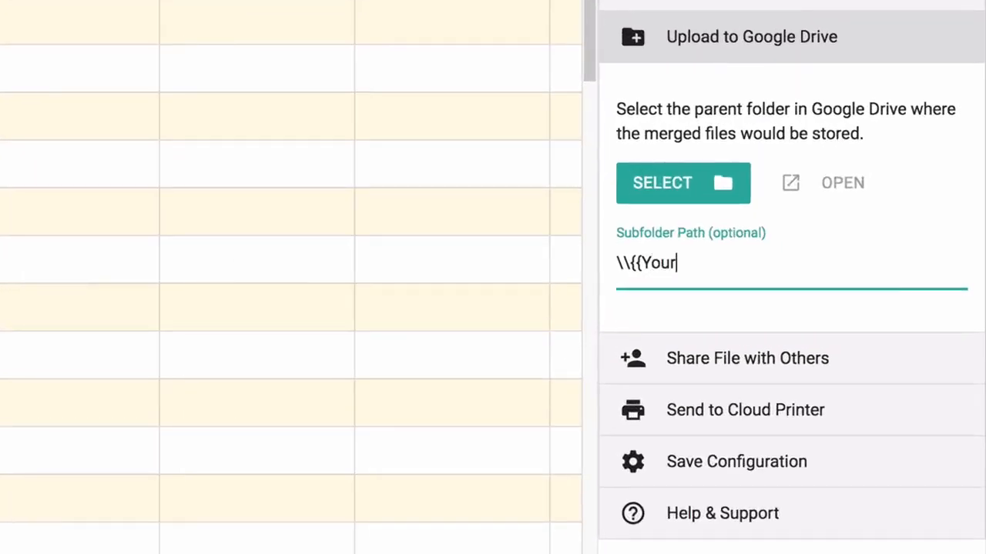
type(" Custom")
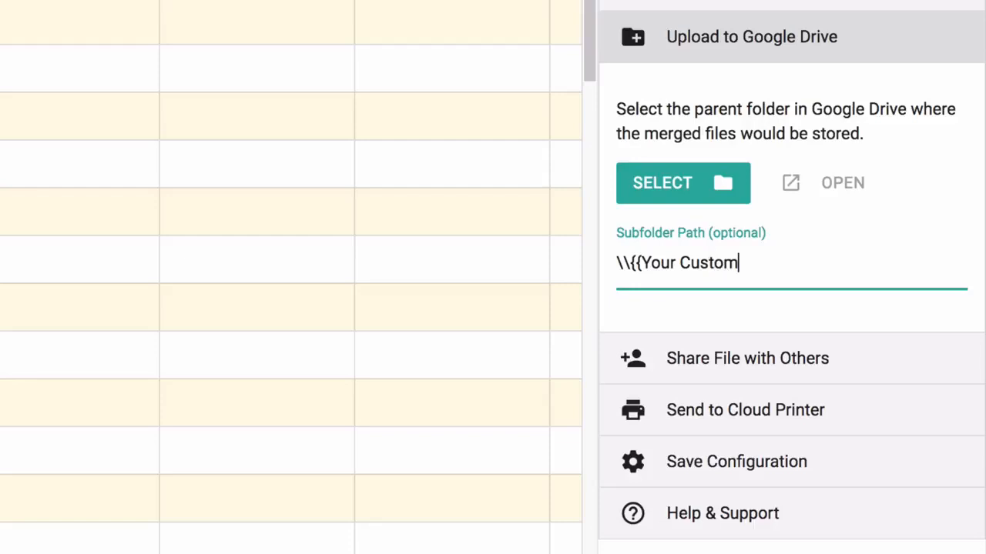
type("er Name")
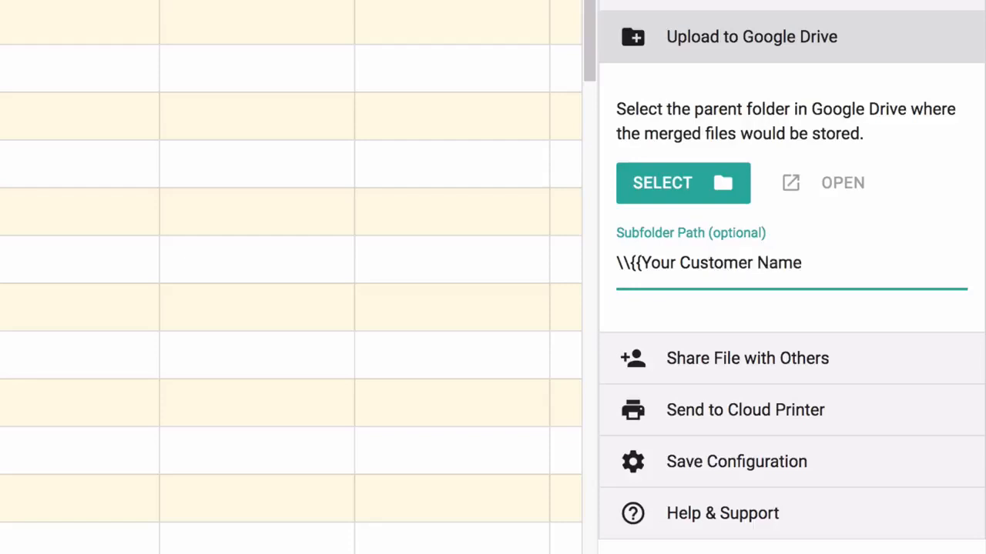
type("}}")
- Check the sharing and printing options, uncheck Merge Now, and save merge-on-form-submit settings
left_click(855, 37)
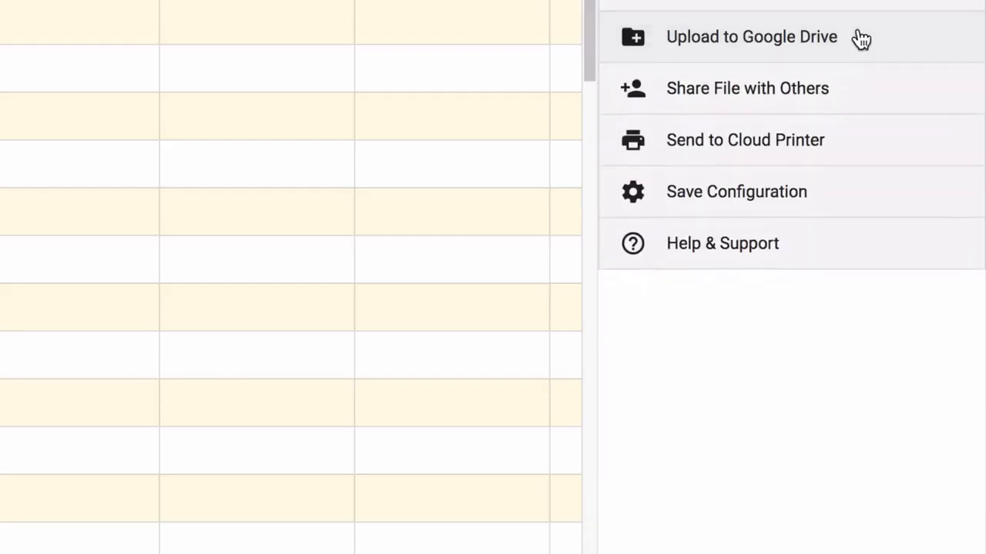
left_click(829, 99)
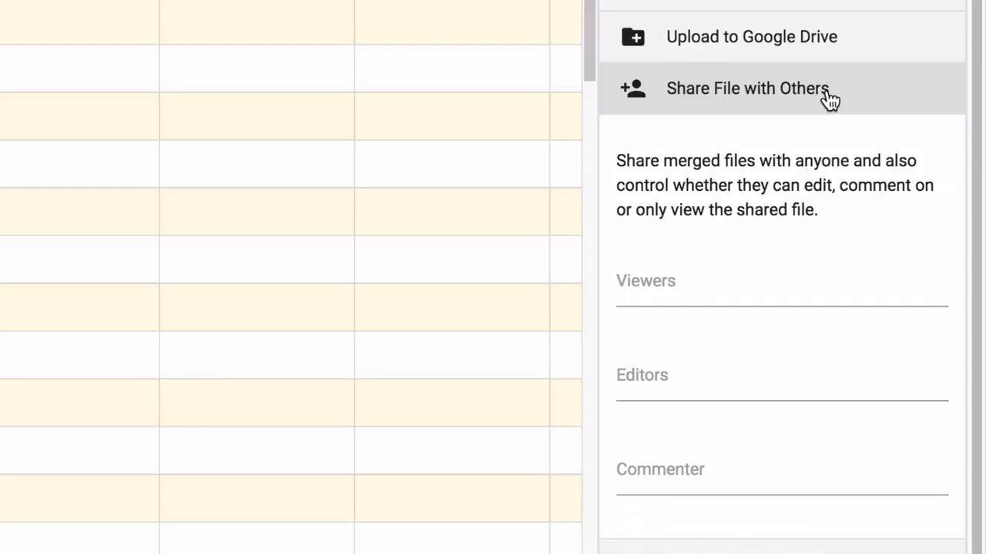
left_click(829, 99)
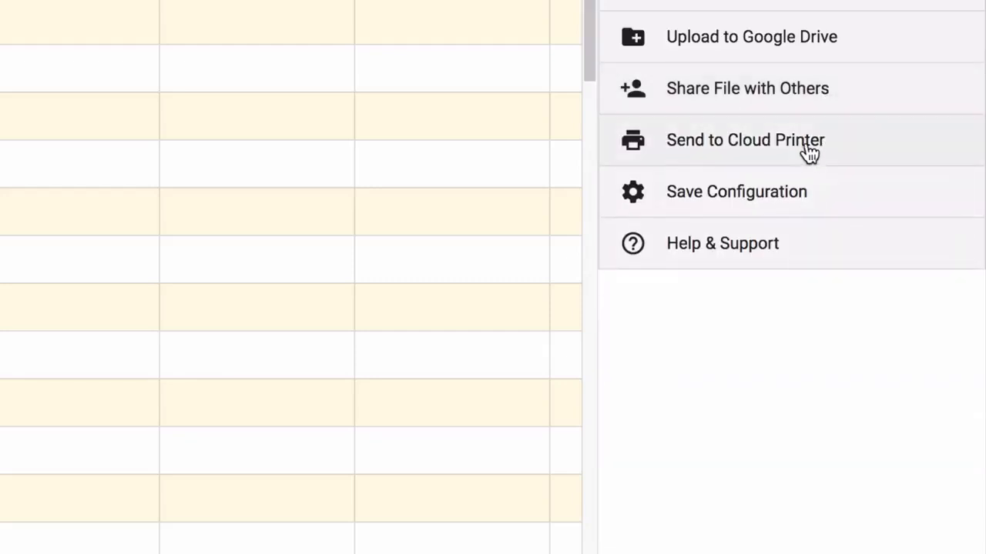
left_click(853, 147)
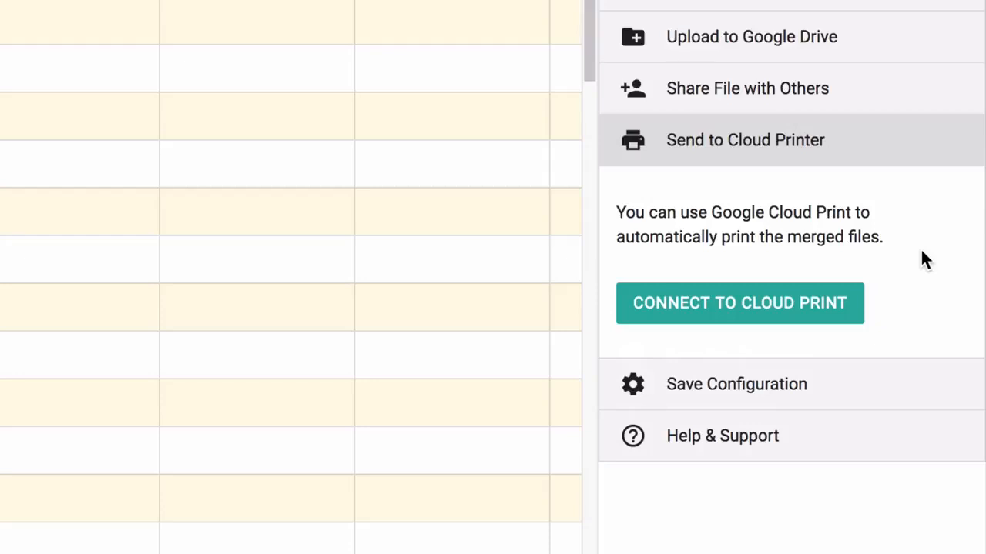
left_click(852, 147)
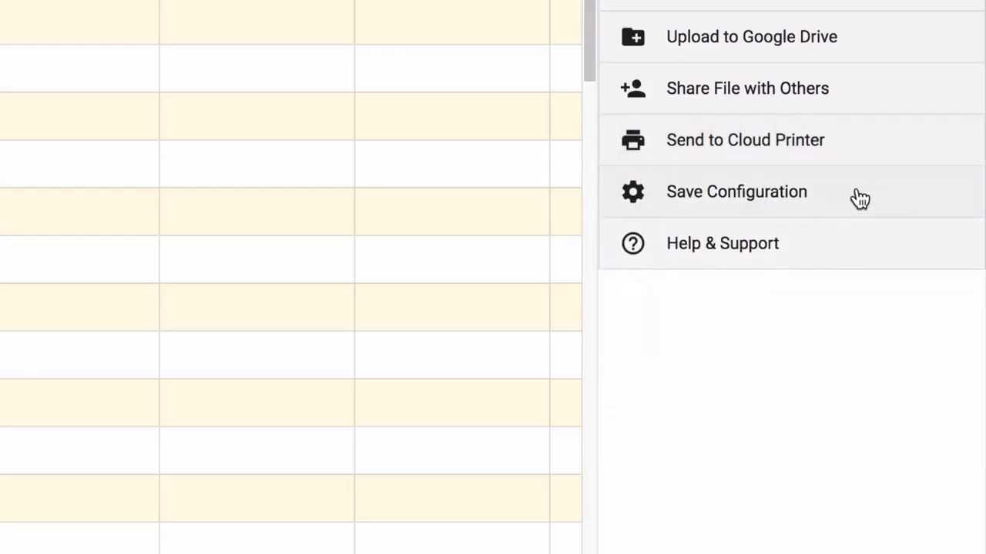
left_click(859, 199)
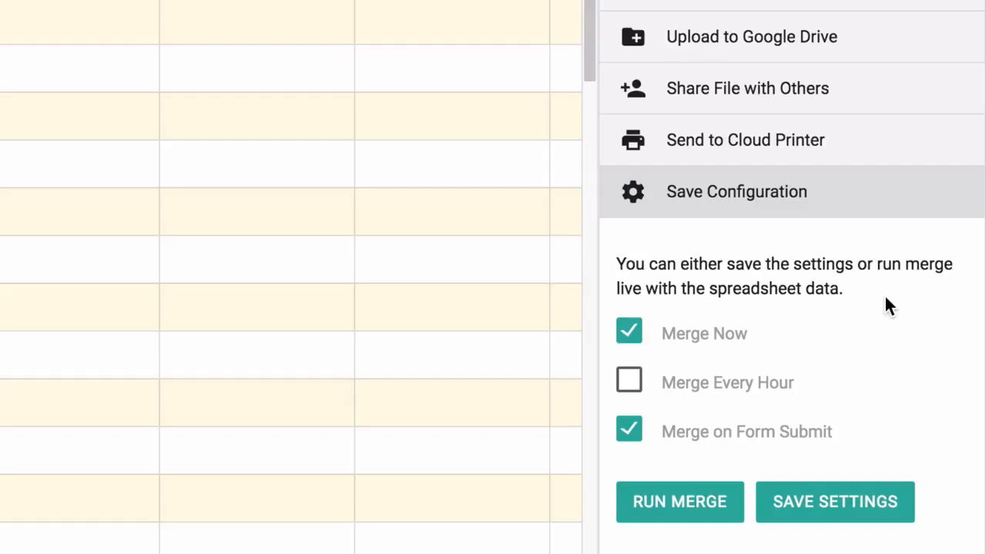
left_click(630, 331)
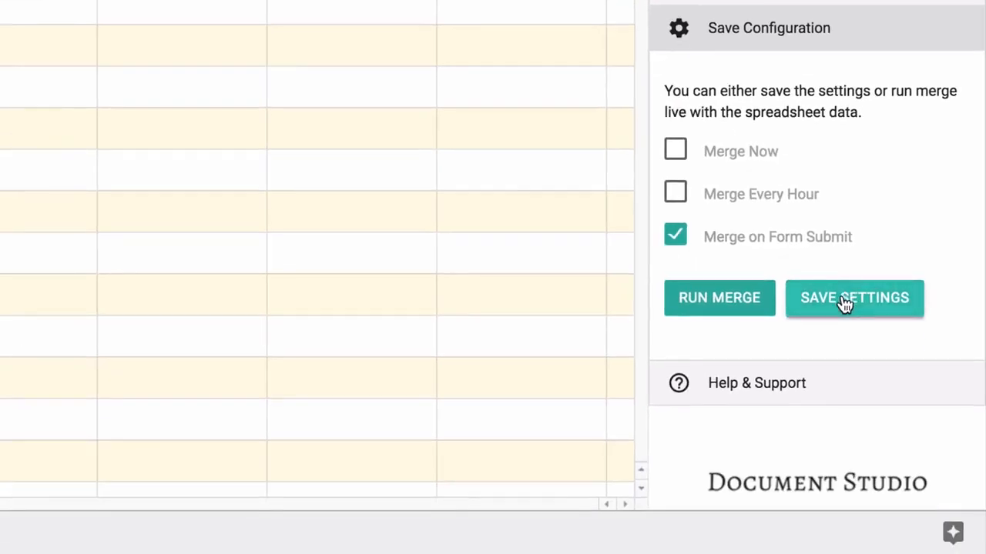
left_click(845, 304)
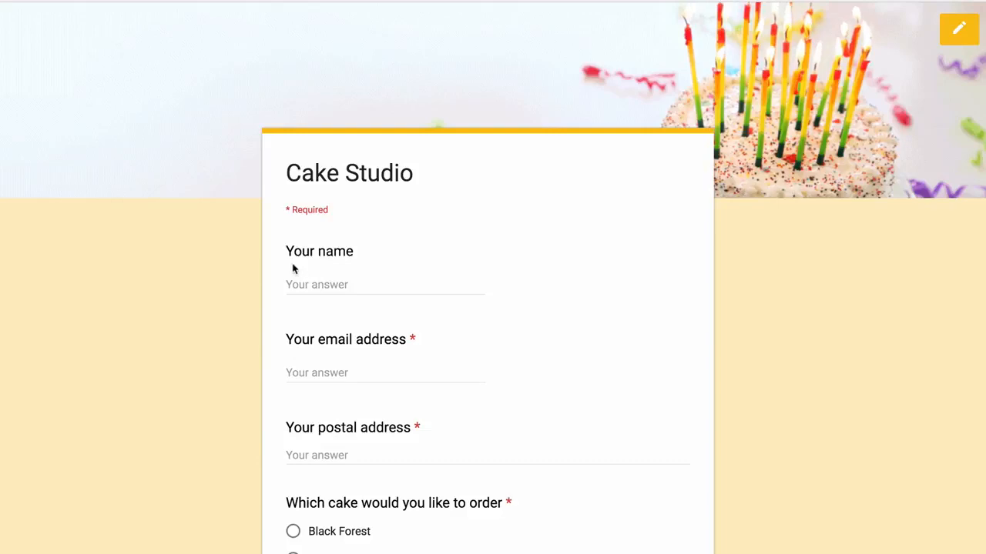
- Fill in the customer's full name, e-mail address and postal address on the order form
left_click(293, 284)
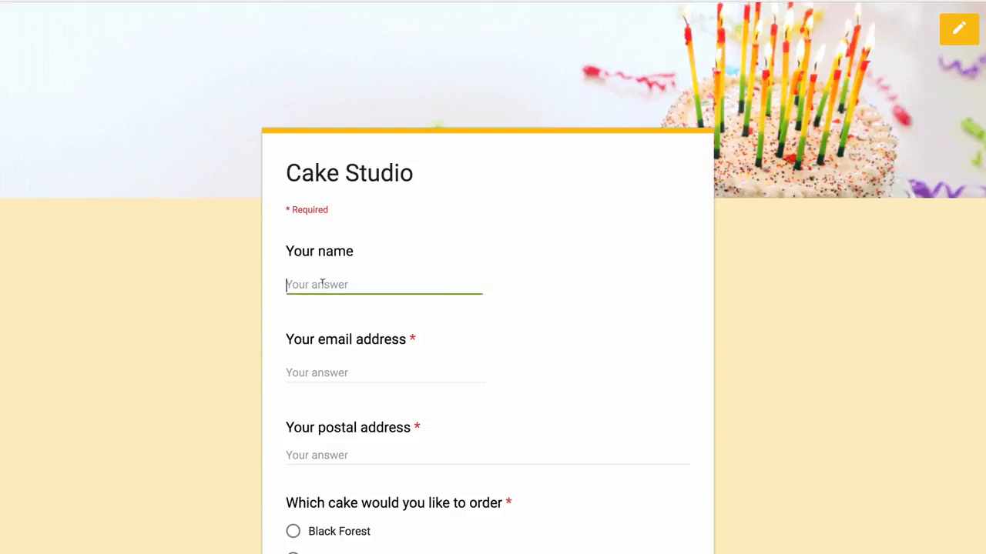
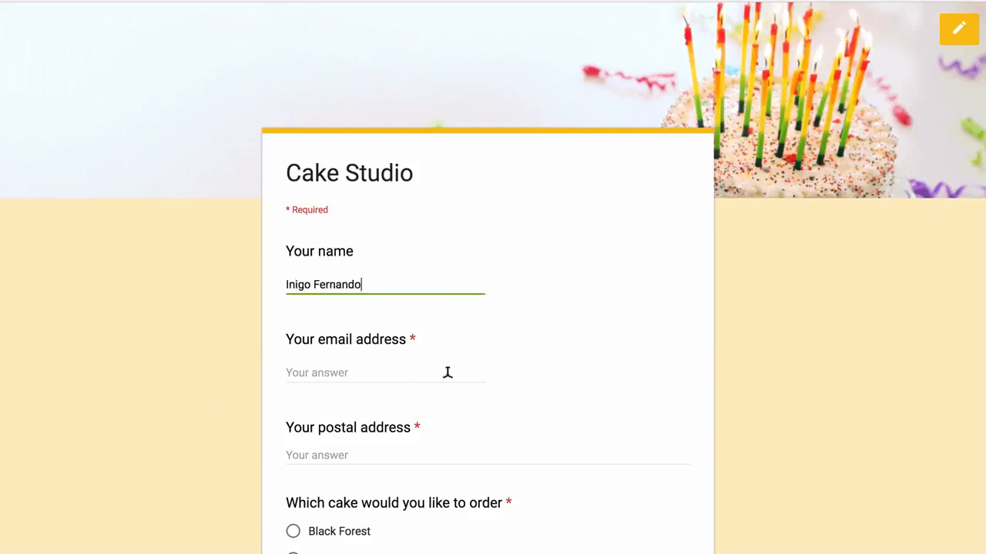
scroll(447, 372, "down", 3)
left_click(389, 171)
type("inigo@exampl")
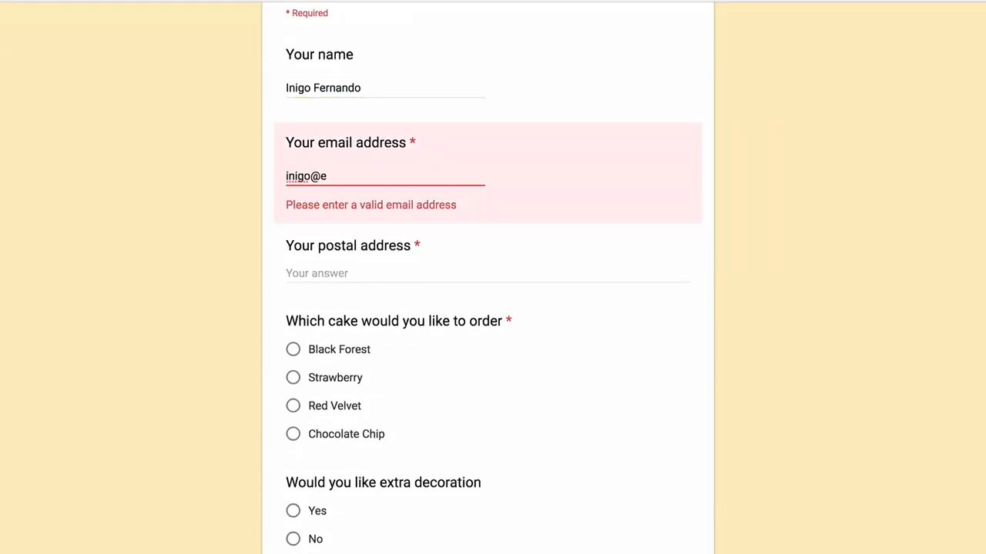
key("BackSpace")
key("BackSpace")
type("mple.com")
left_click(370, 246)
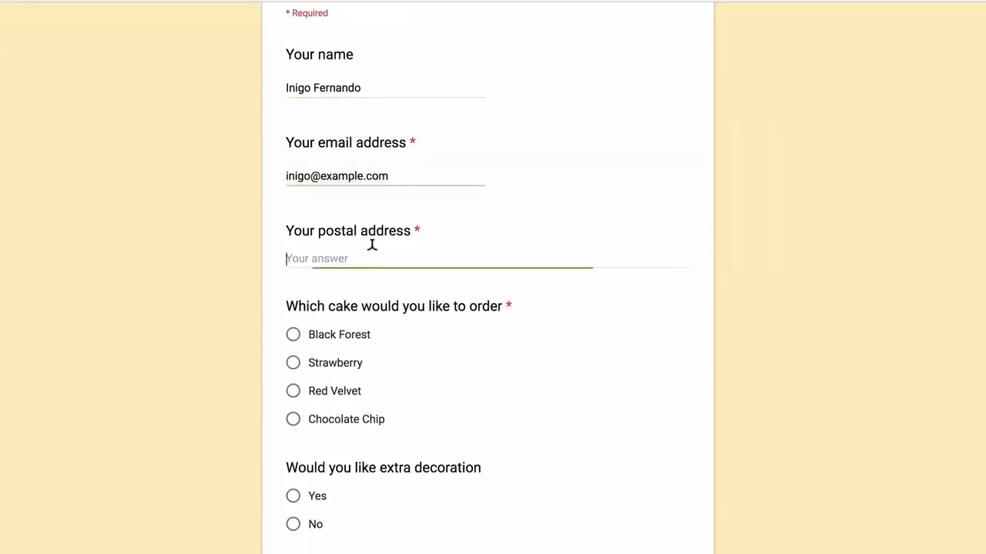
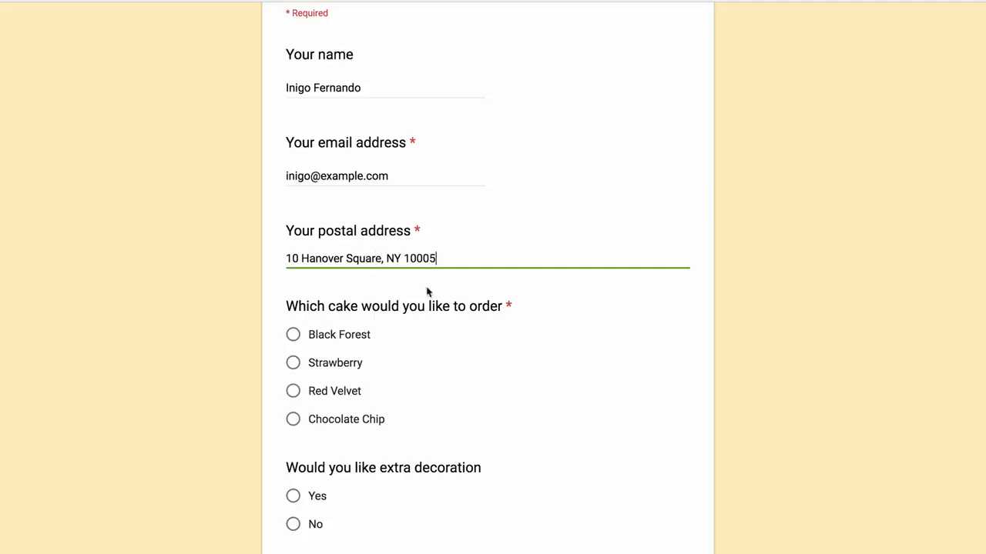
- Choose Chocolate Chip with extra decoration and submit the order
scroll(509, 399, "down", 2)
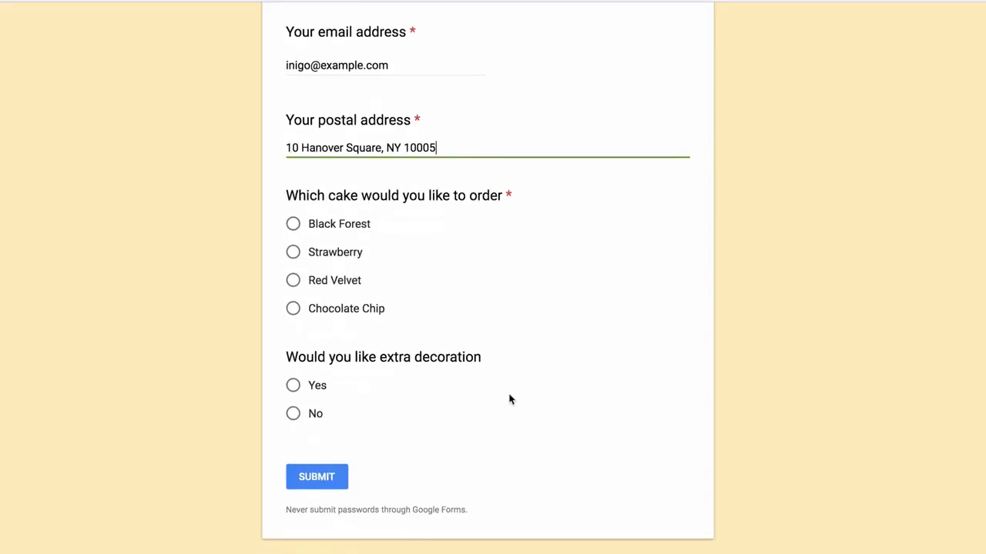
left_click(292, 308)
left_click(294, 386)
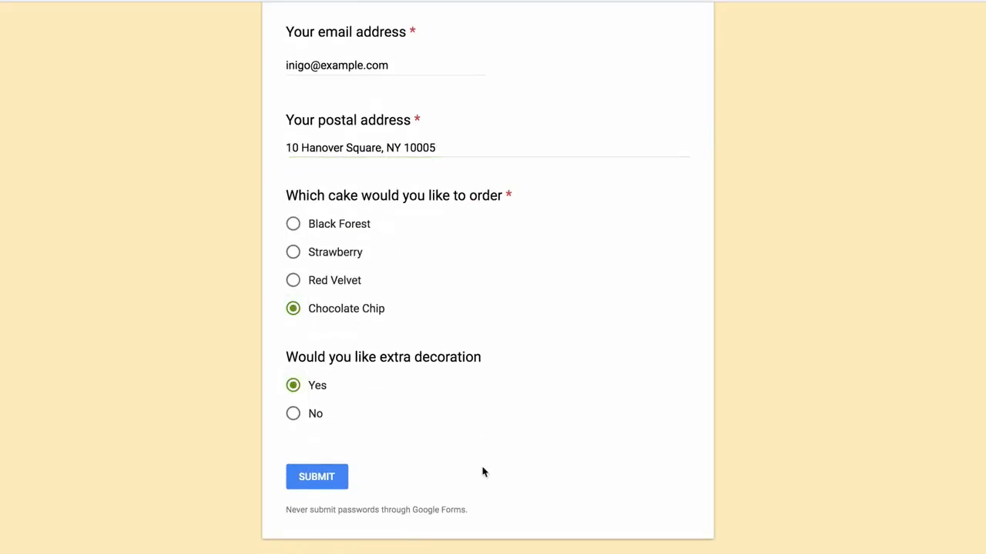
left_click(314, 484)
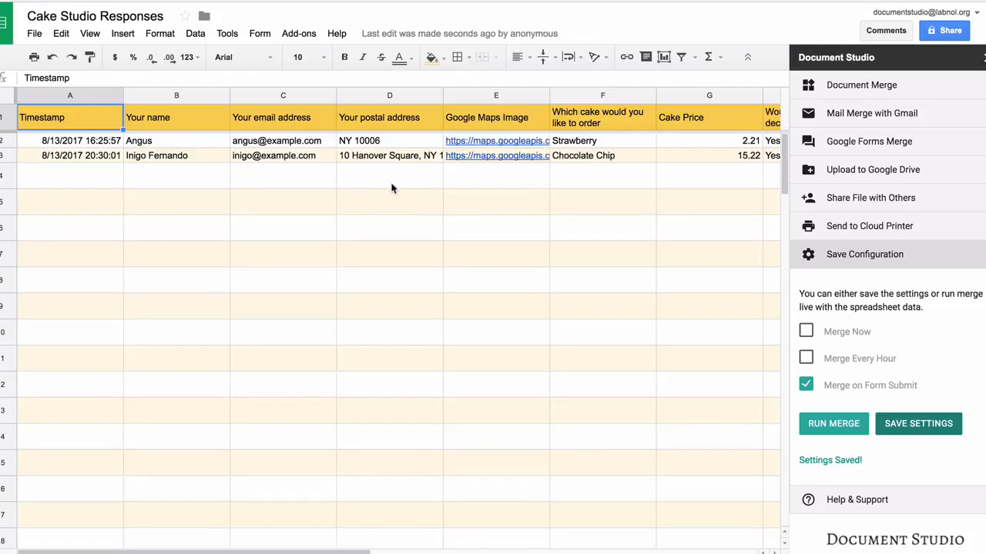
- Scroll right to row 3's Document Studio File Status, Email Status and File Link columns
scroll(391, 188, "right", 3)
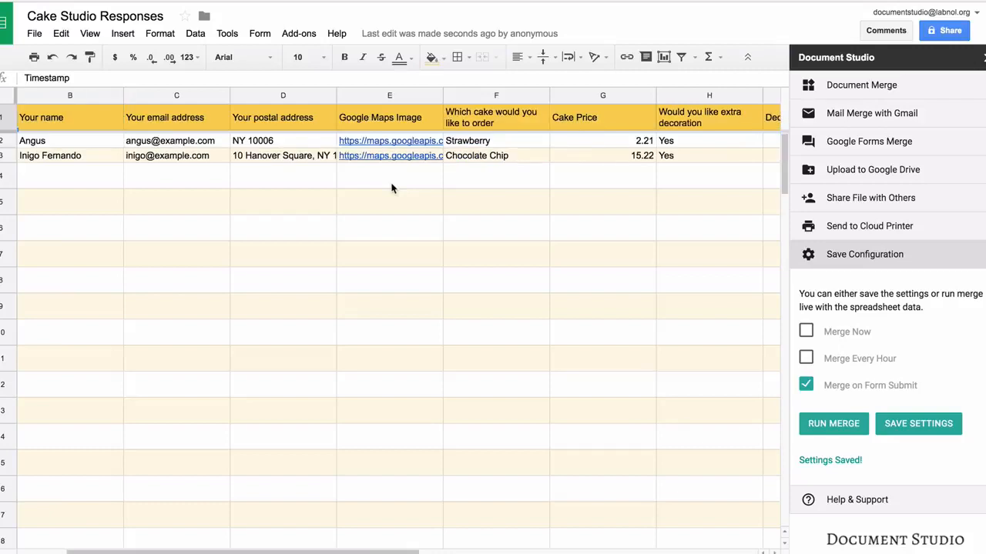
scroll(391, 188, "right", 3)
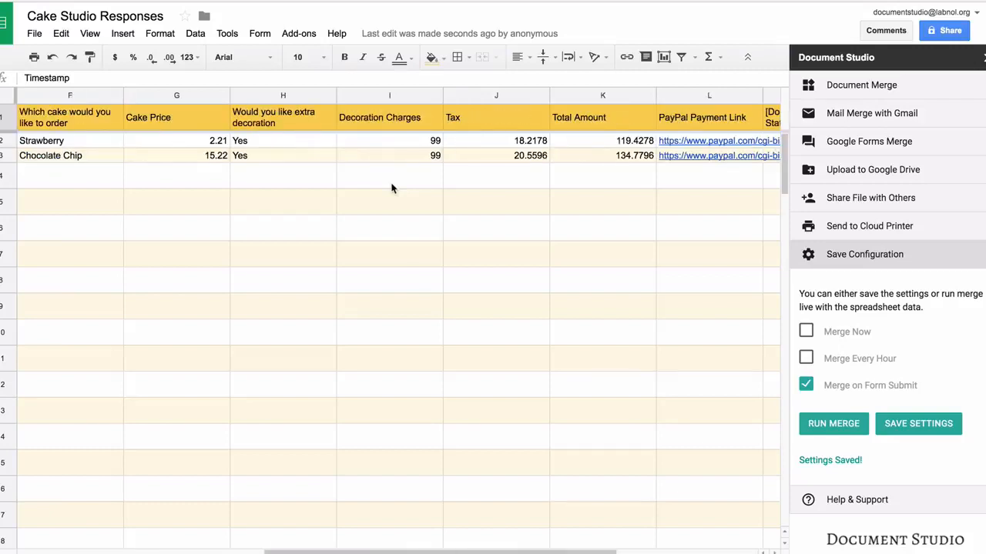
scroll(392, 188, "right", 2)
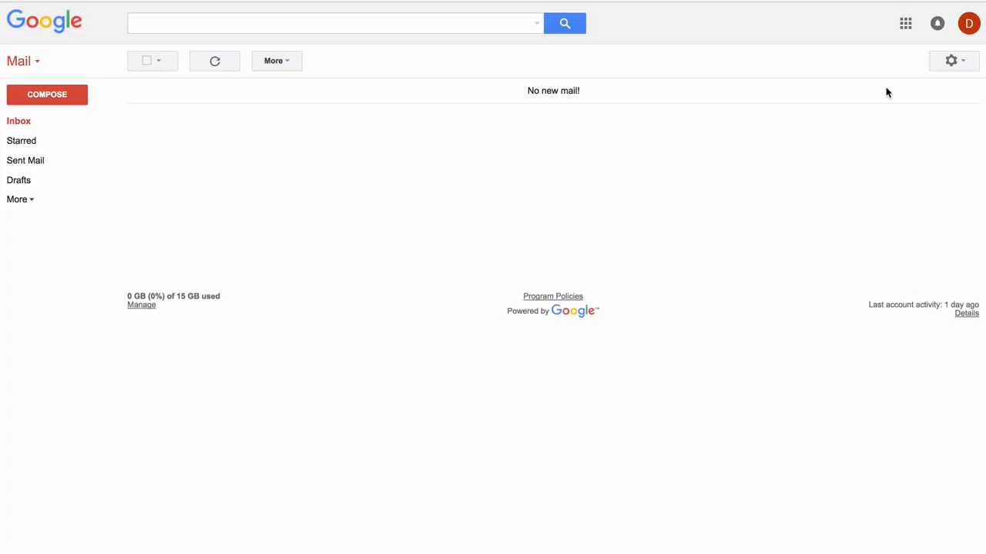
- In Sent Mail, preview the 'Your order for Chocolate Chip.' PDF invoice, then follow its PayPal link
left_click(45, 163)
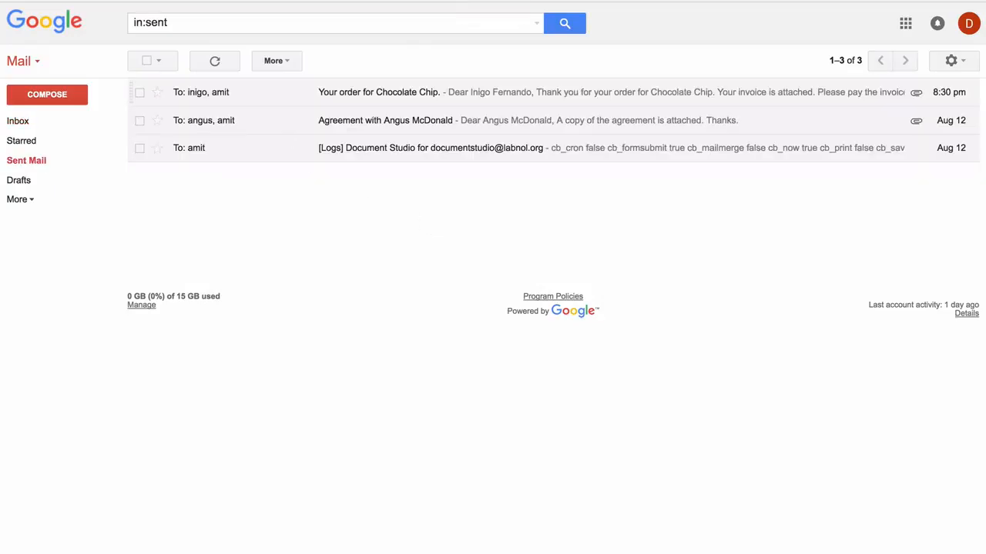
left_click(379, 92)
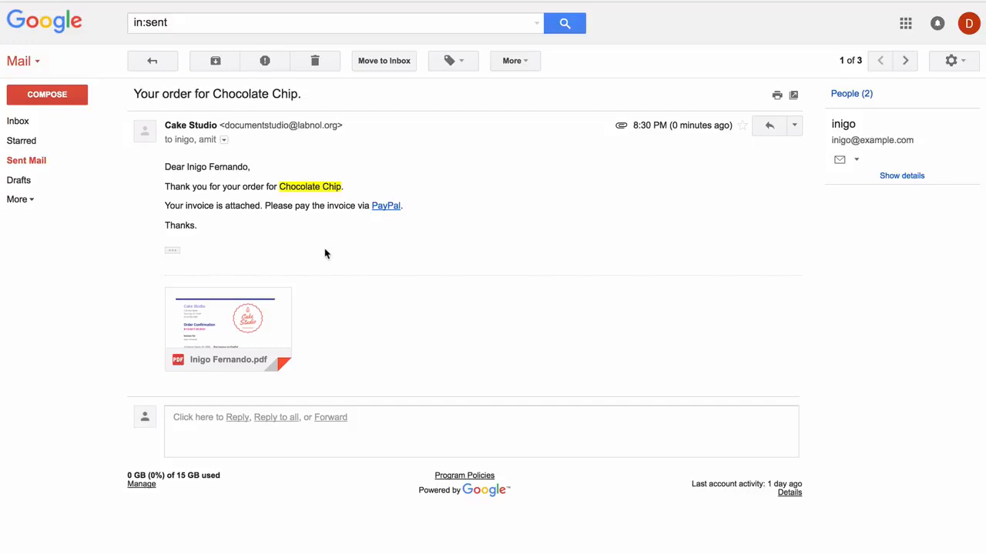
left_click(237, 316)
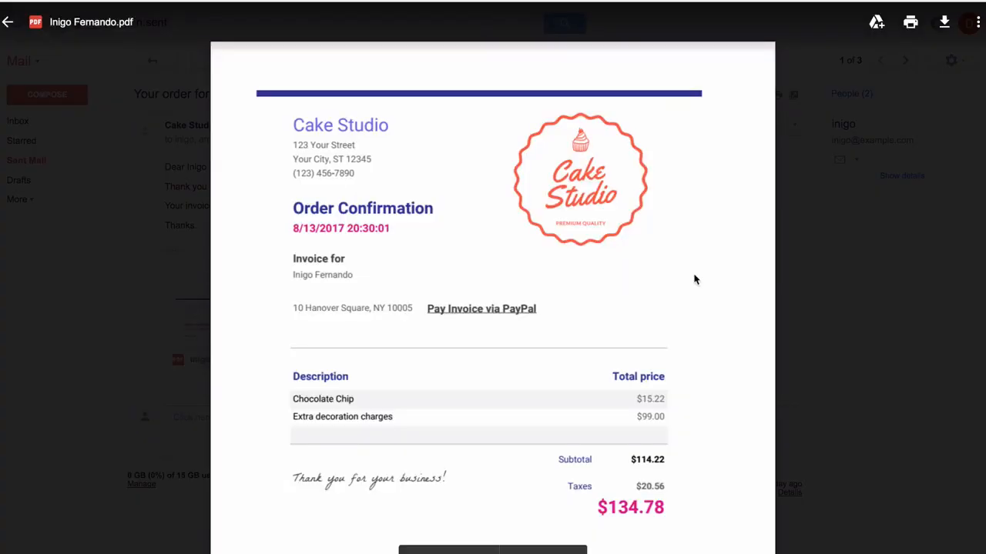
left_click(810, 251)
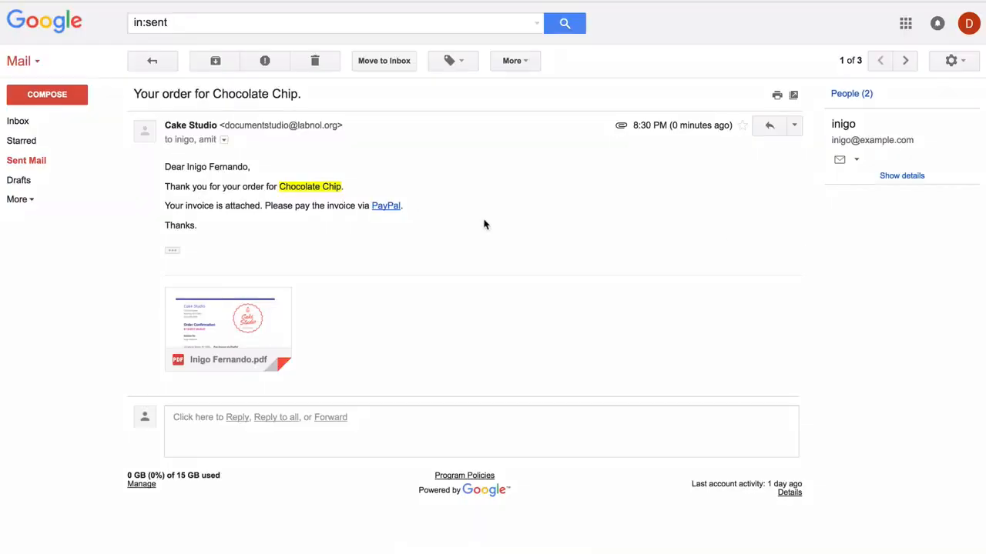
left_click(392, 209)
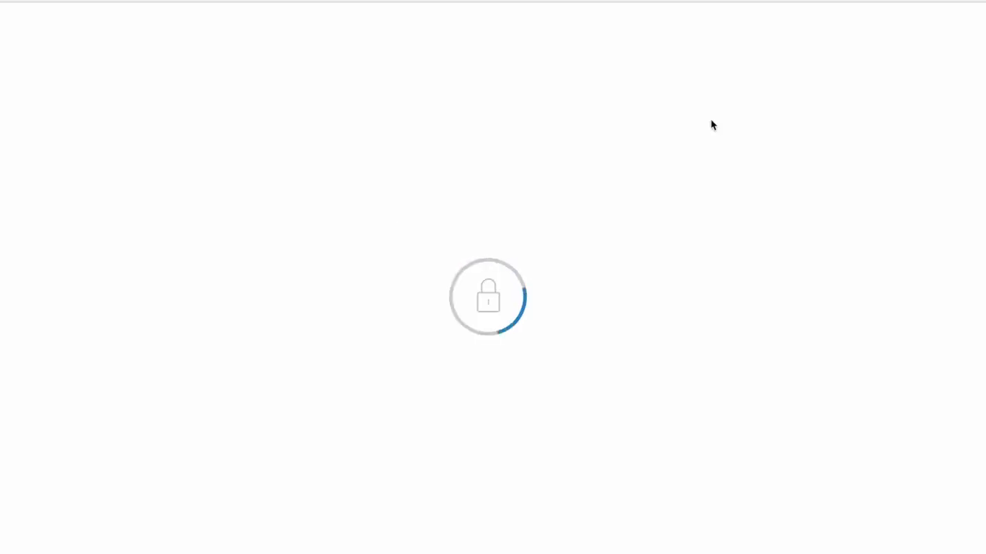